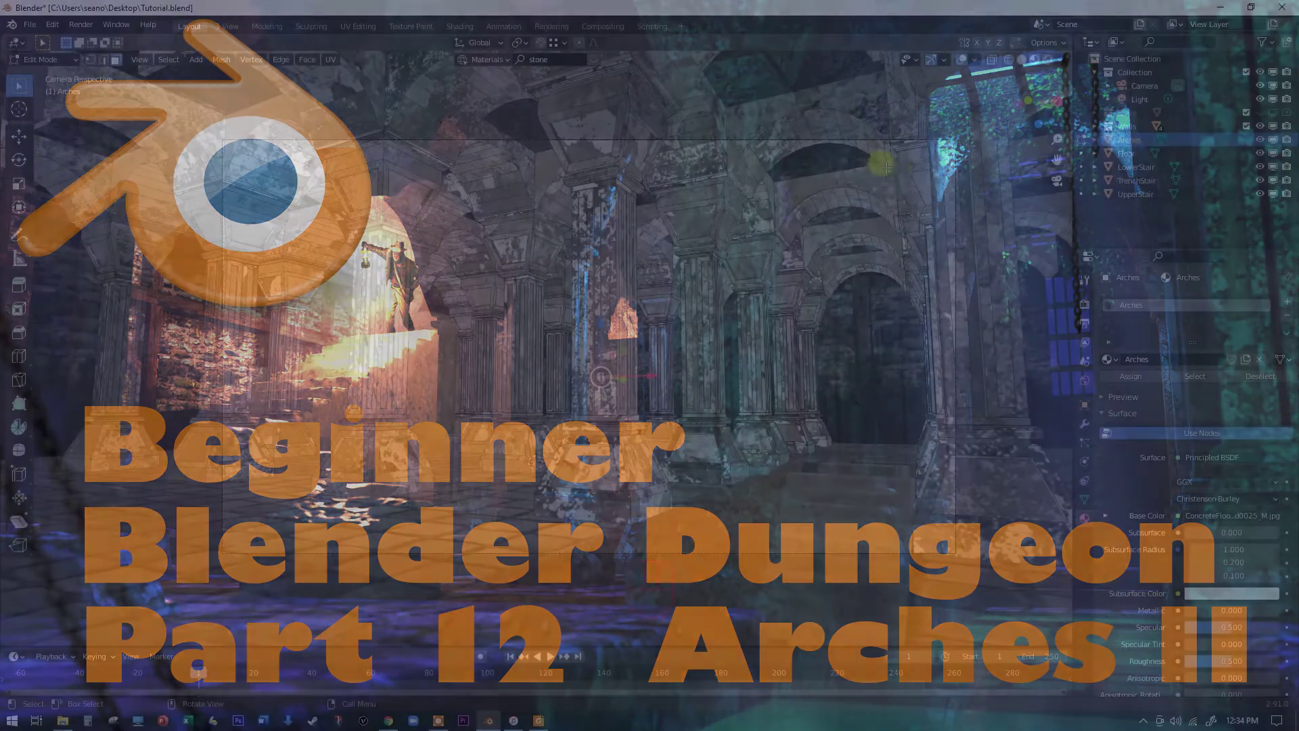
Exit Edit Mode so the whole Arches object is selected in Object Mode.
key("Tab")
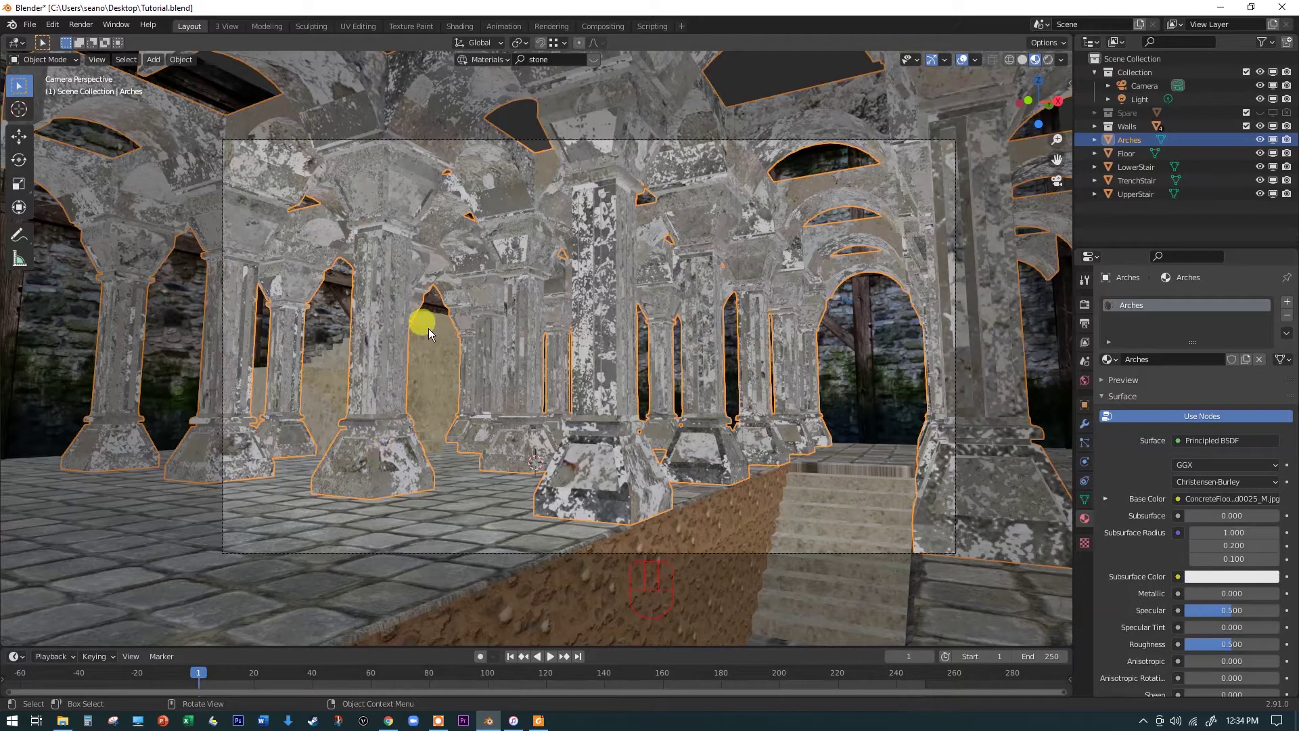
Switch the viewport to Solid shading, then orbit and zoom toward the arches and pillars.
left_click(1022, 59)
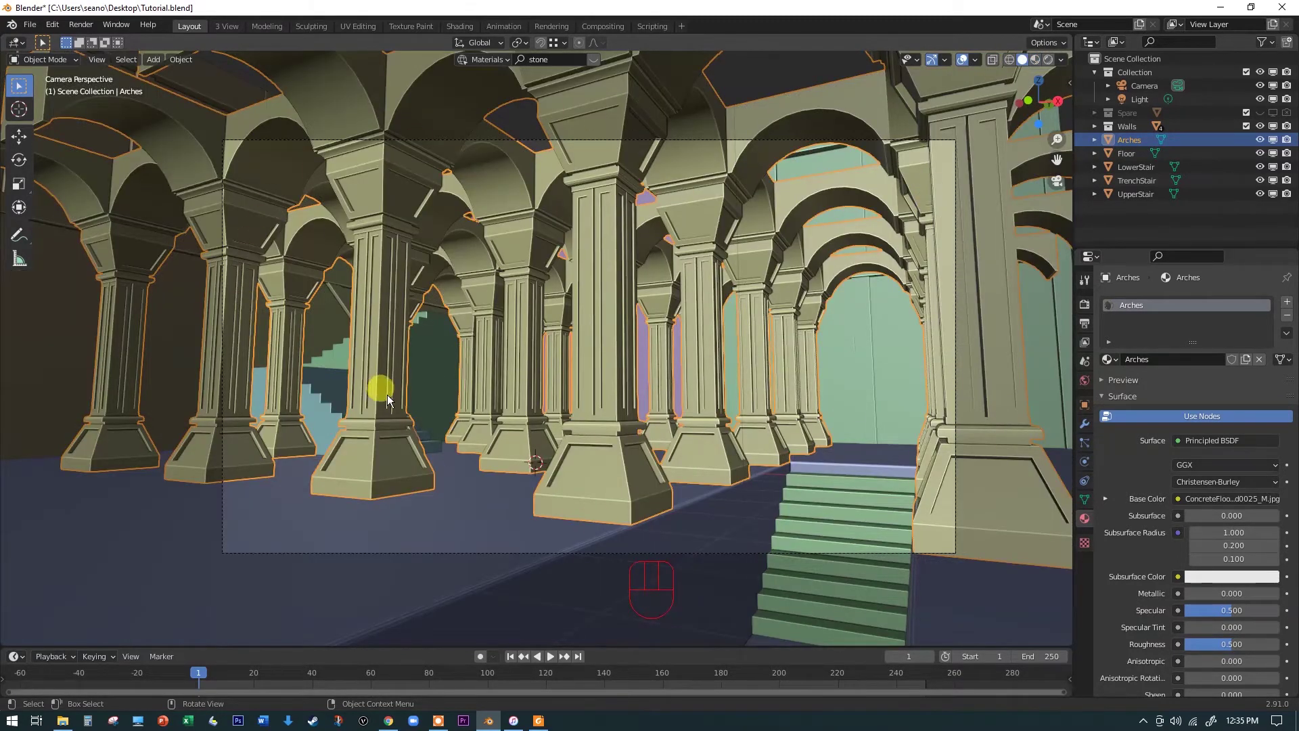
key("Home")
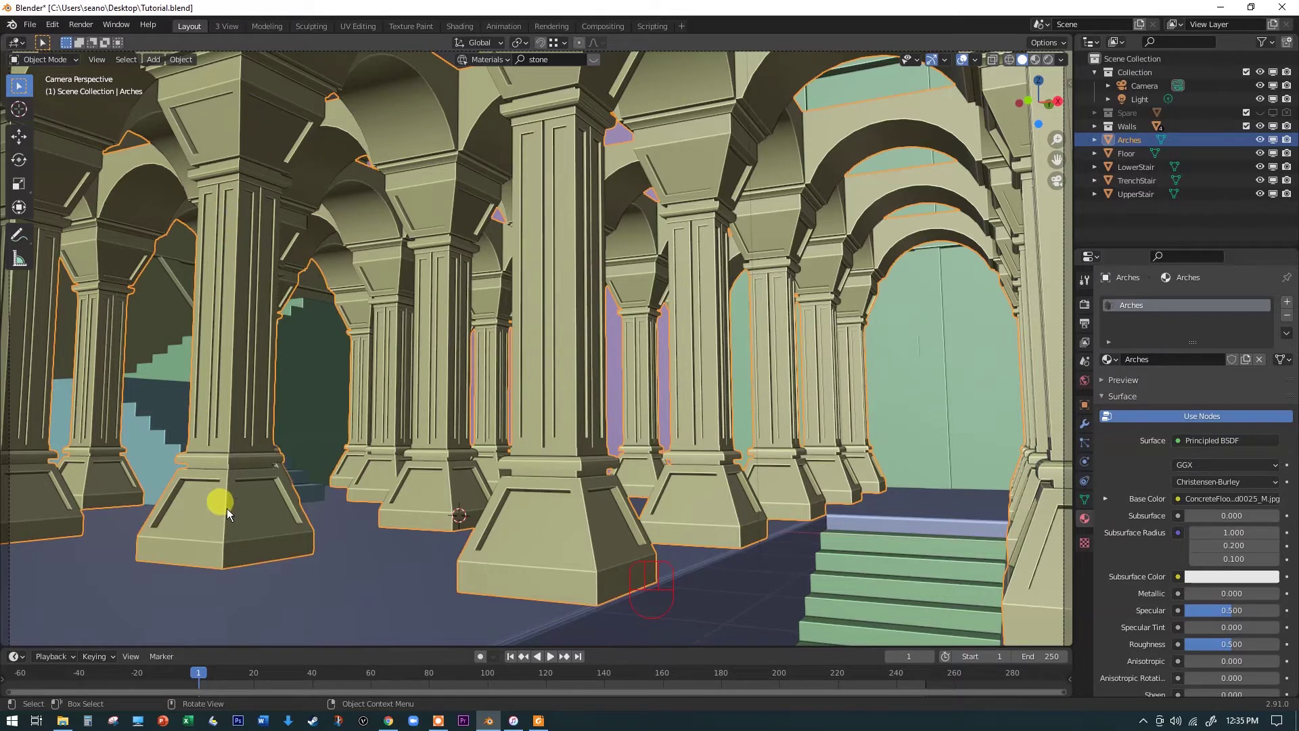
middle_click_drag(183, 416, 249, 398)
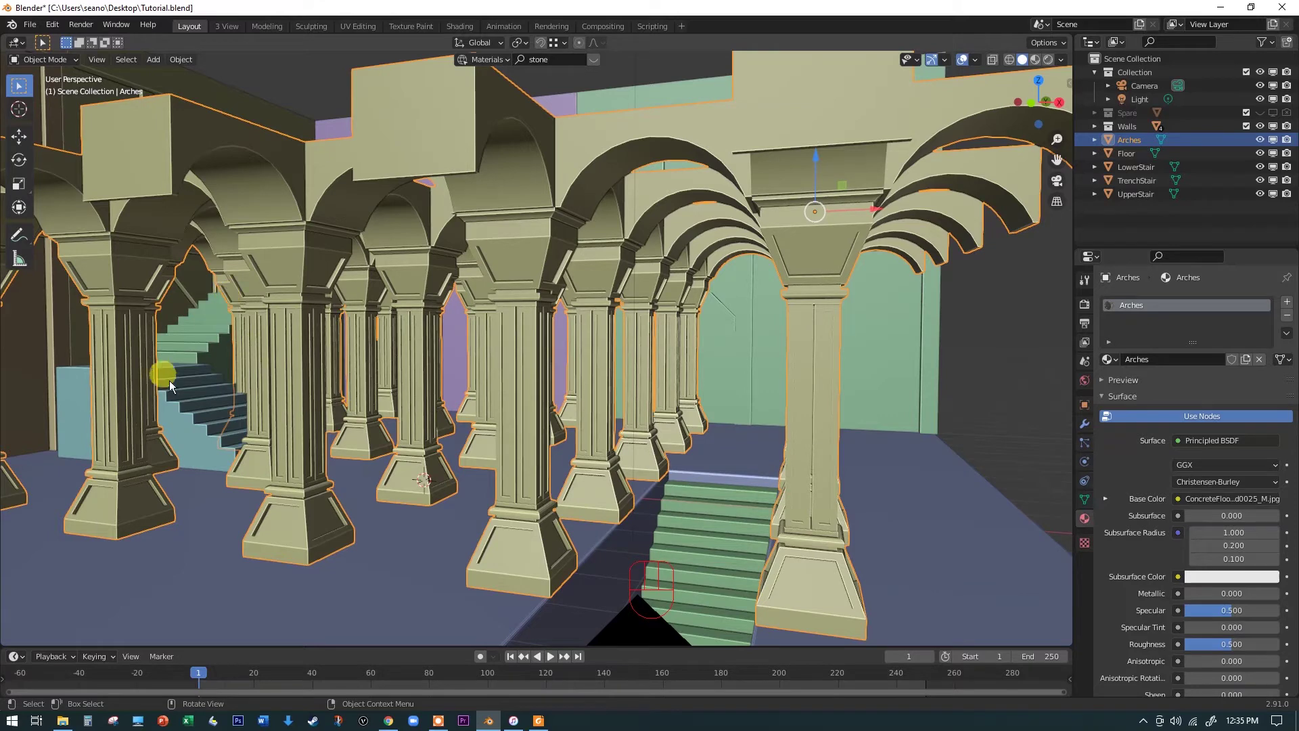
middle_click_drag(168, 384, 164, 376)
mouse_move(282, 400)
middle_mouse_down()
mouse_move(270, 399)
mouse_move(288, 400)
middle_mouse_up()
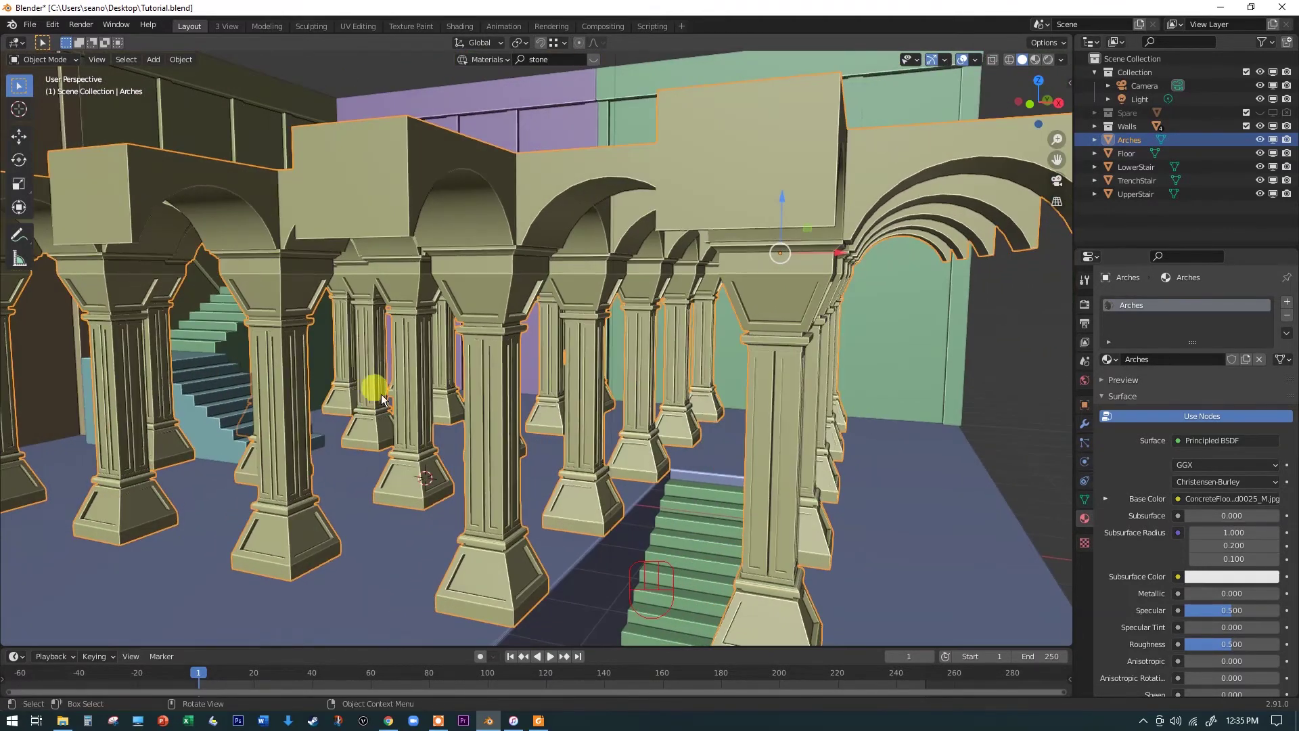
scroll(233, 435, "up", 6)
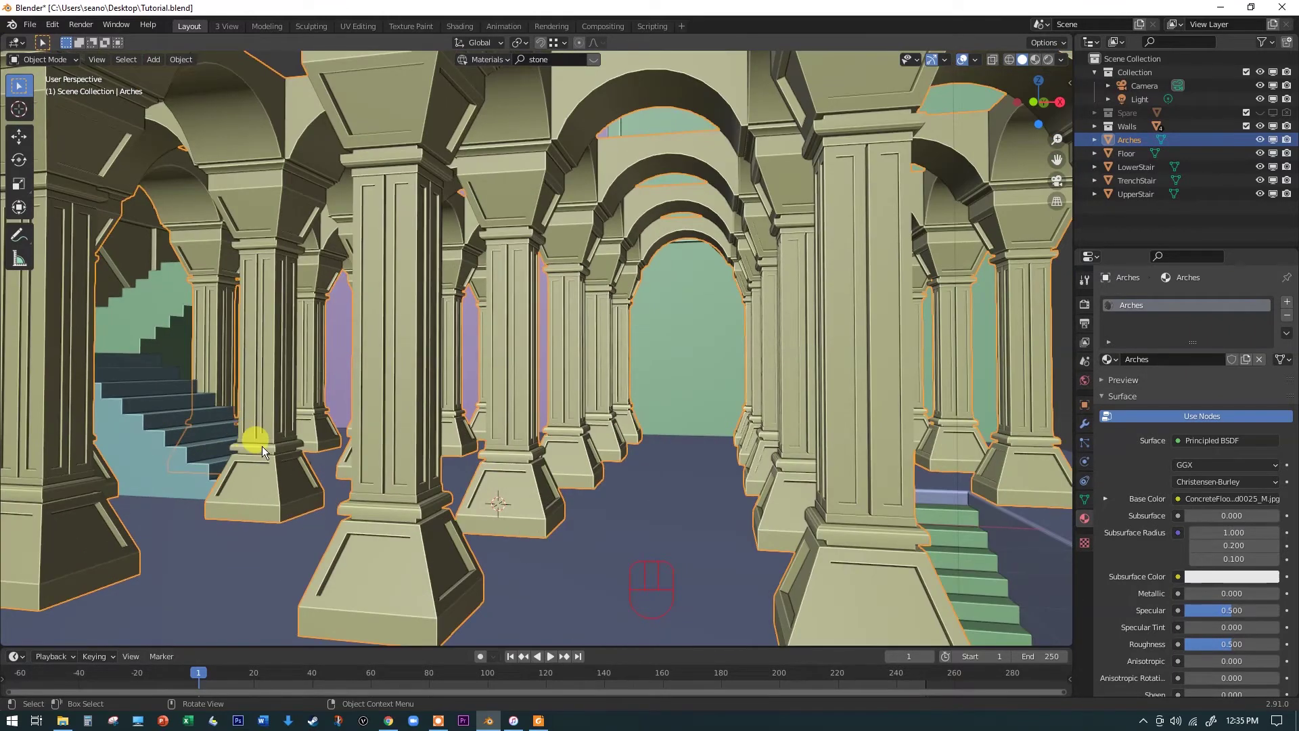
scroll(275, 457, "up", 2)
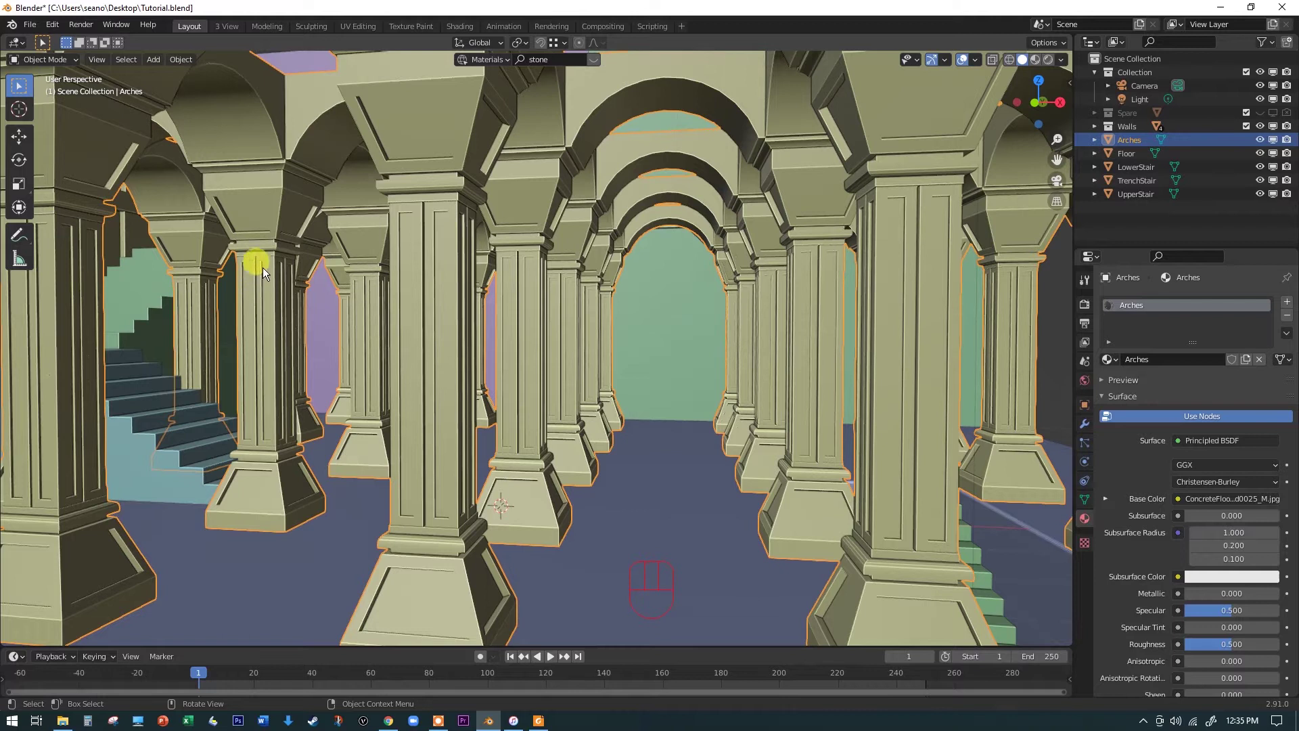
Walk in among the pillars beside the stairs, reselect Arches and enter Edit Mode.
key("space")
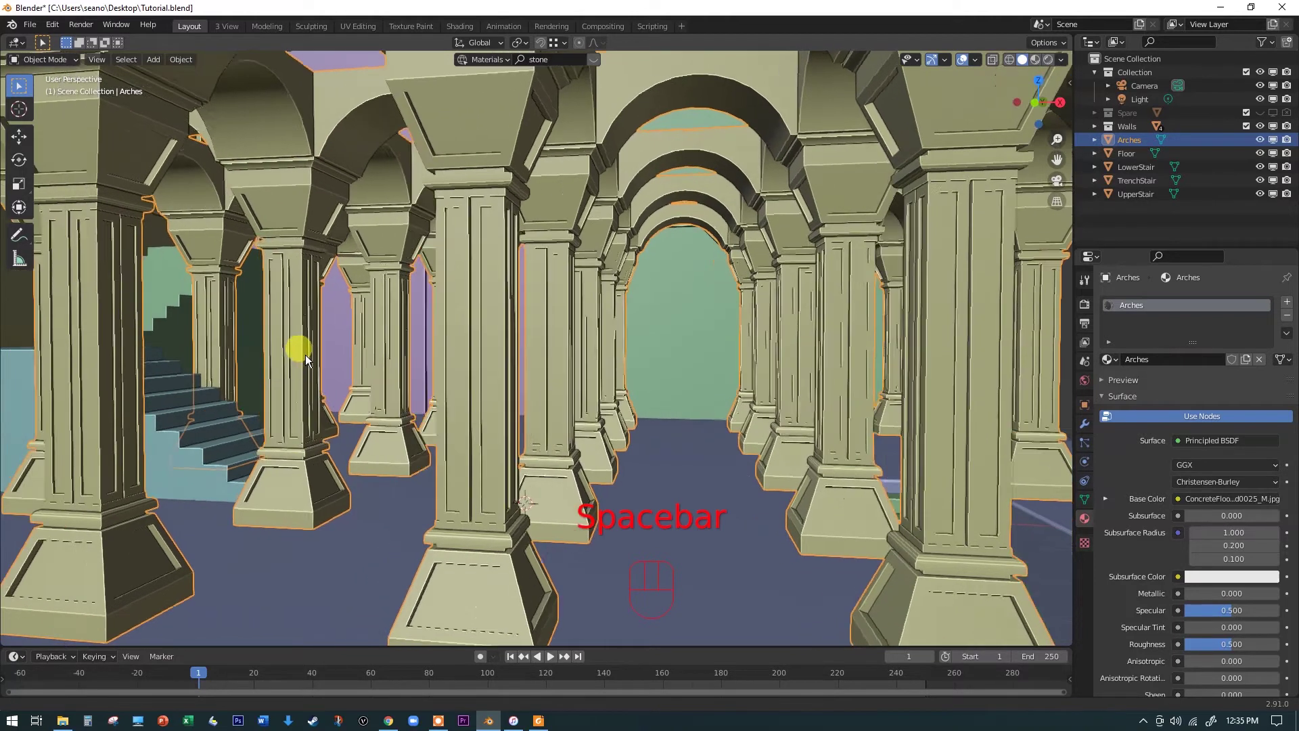
key("w")
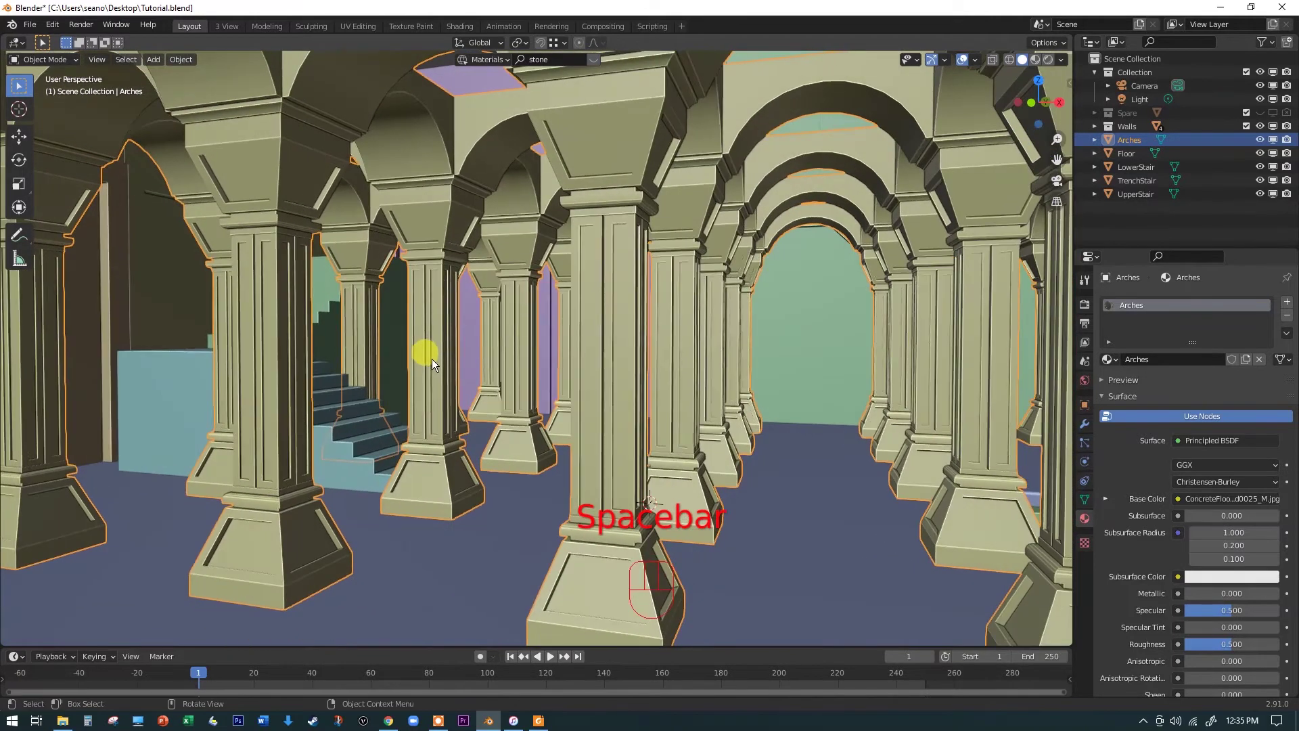
left_click(444, 346)
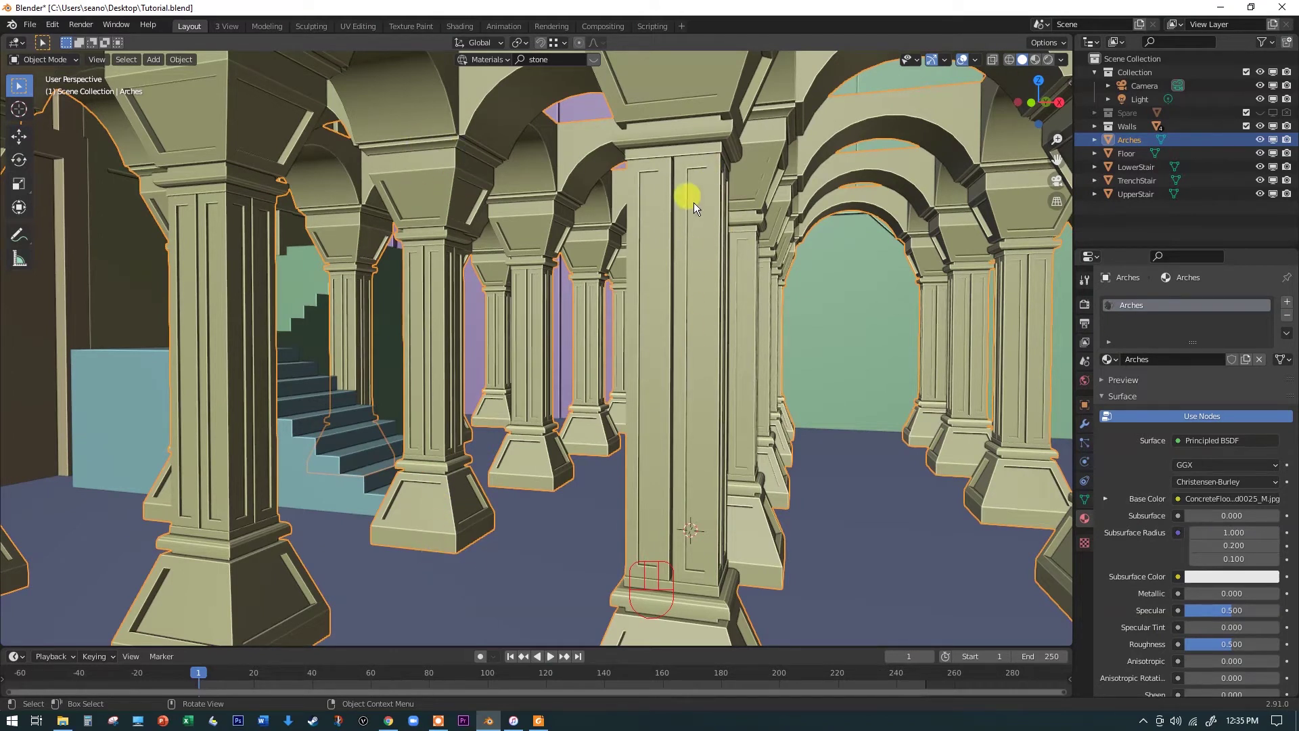
left_click(437, 512)
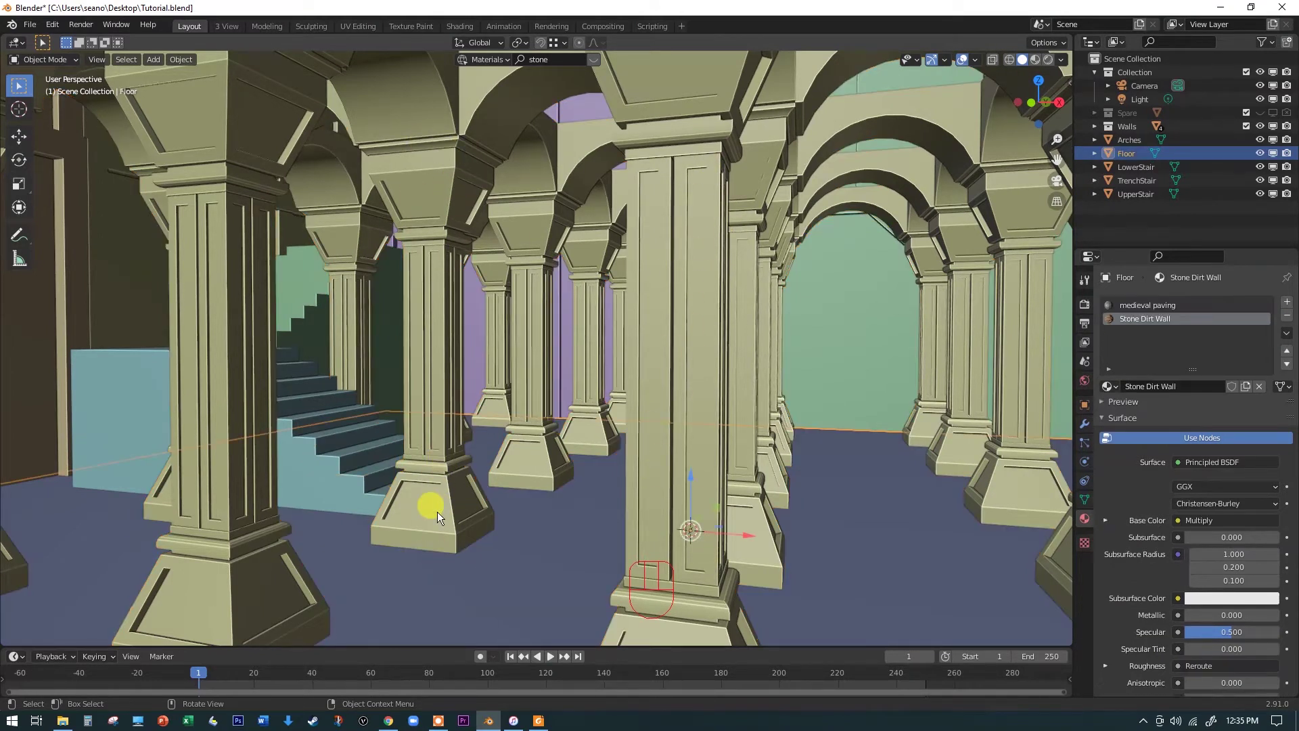
left_click(438, 512)
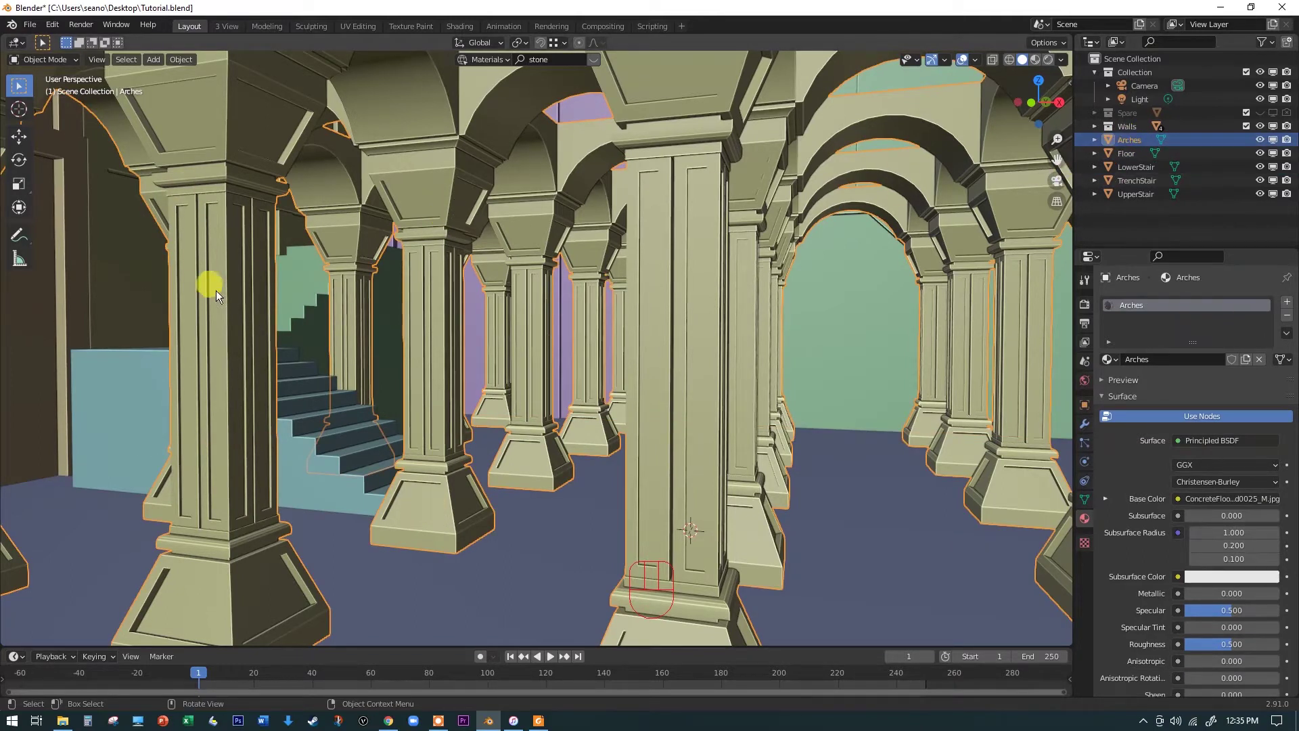
key("Tab")
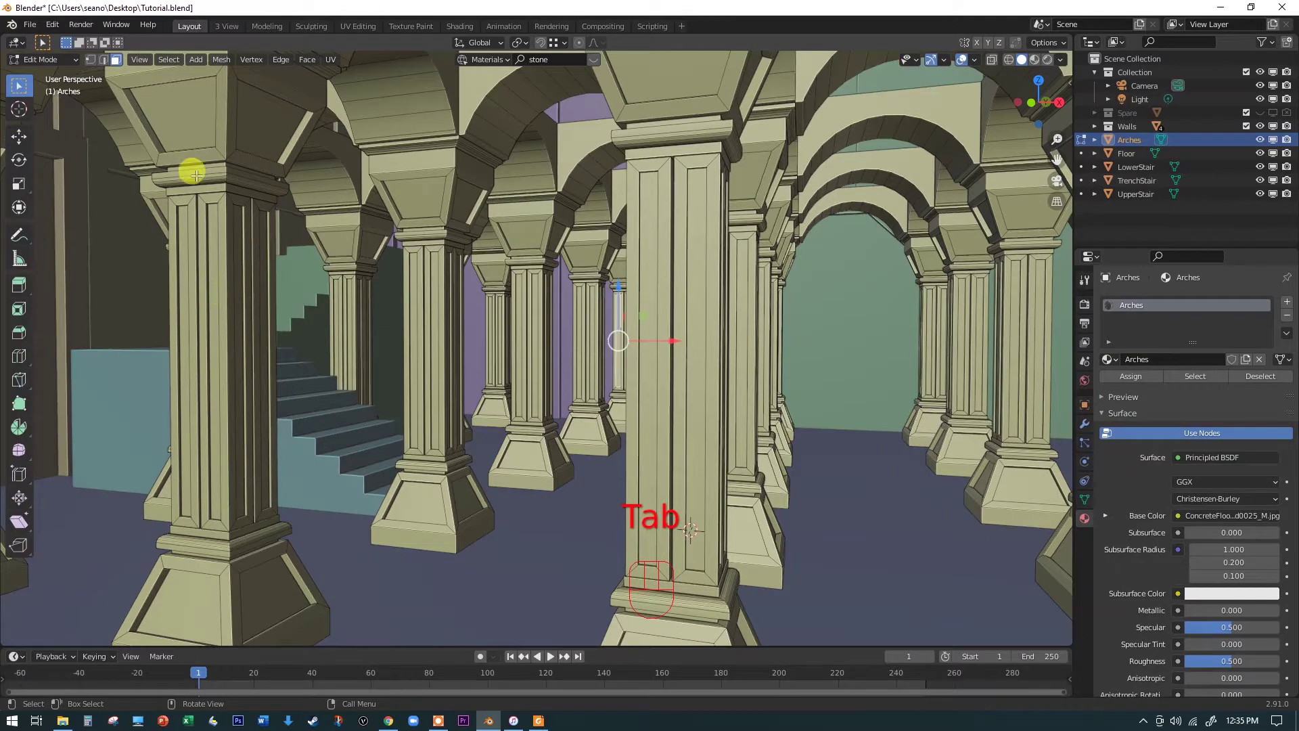
Delete the stray pillar's base by selecting its linked geometry and removing the vertices.
left_click(423, 501)
key("l")
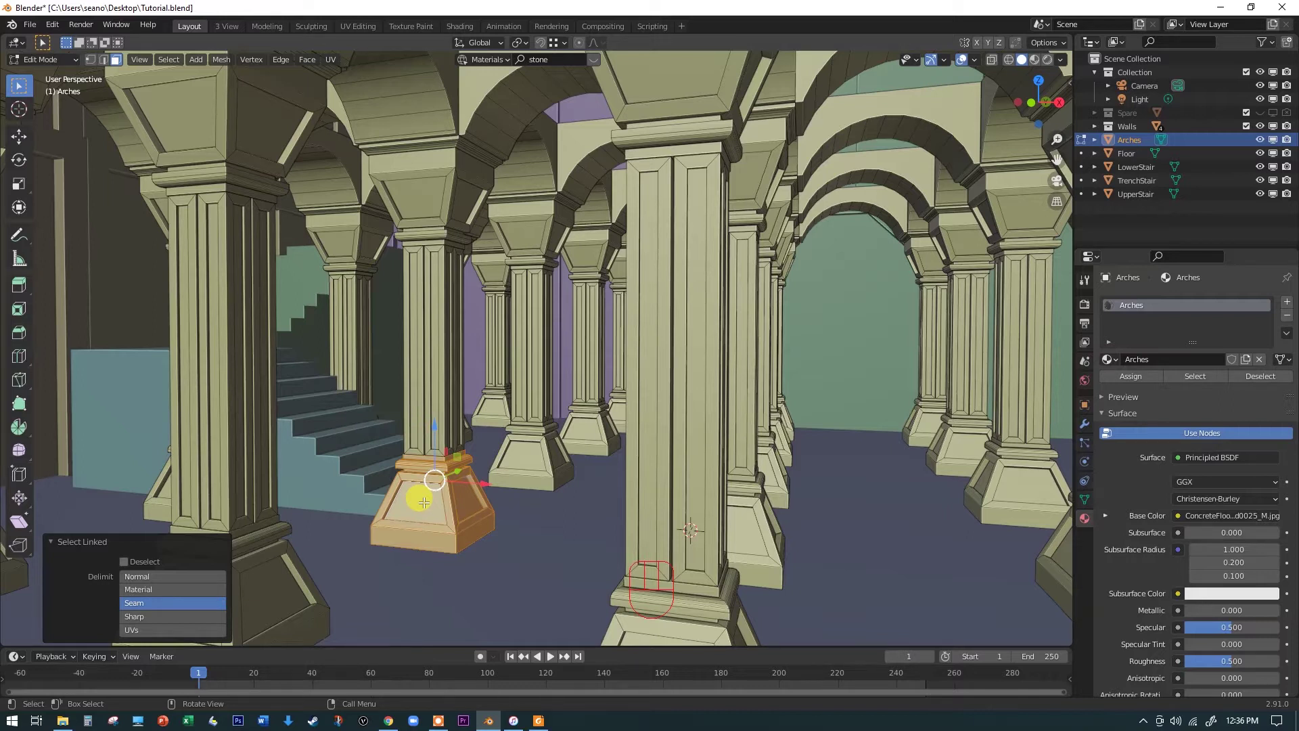
key("x")
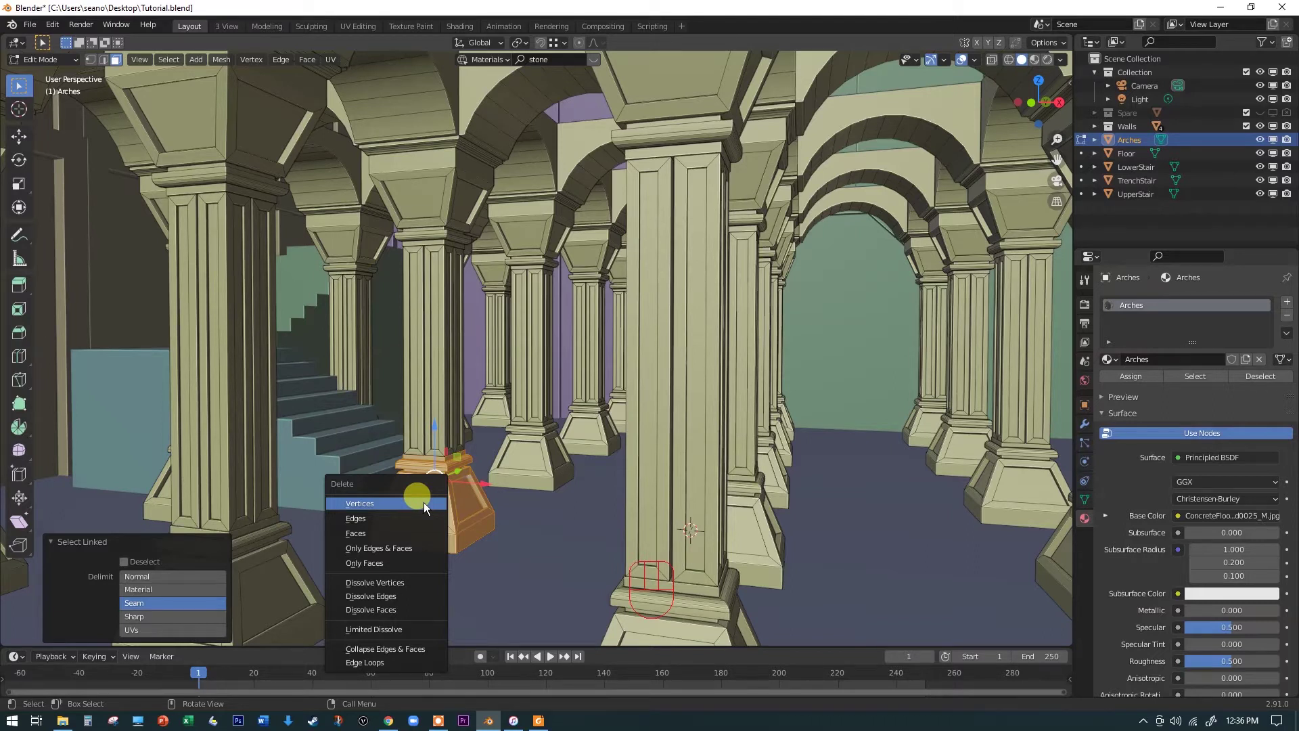
left_click(424, 502)
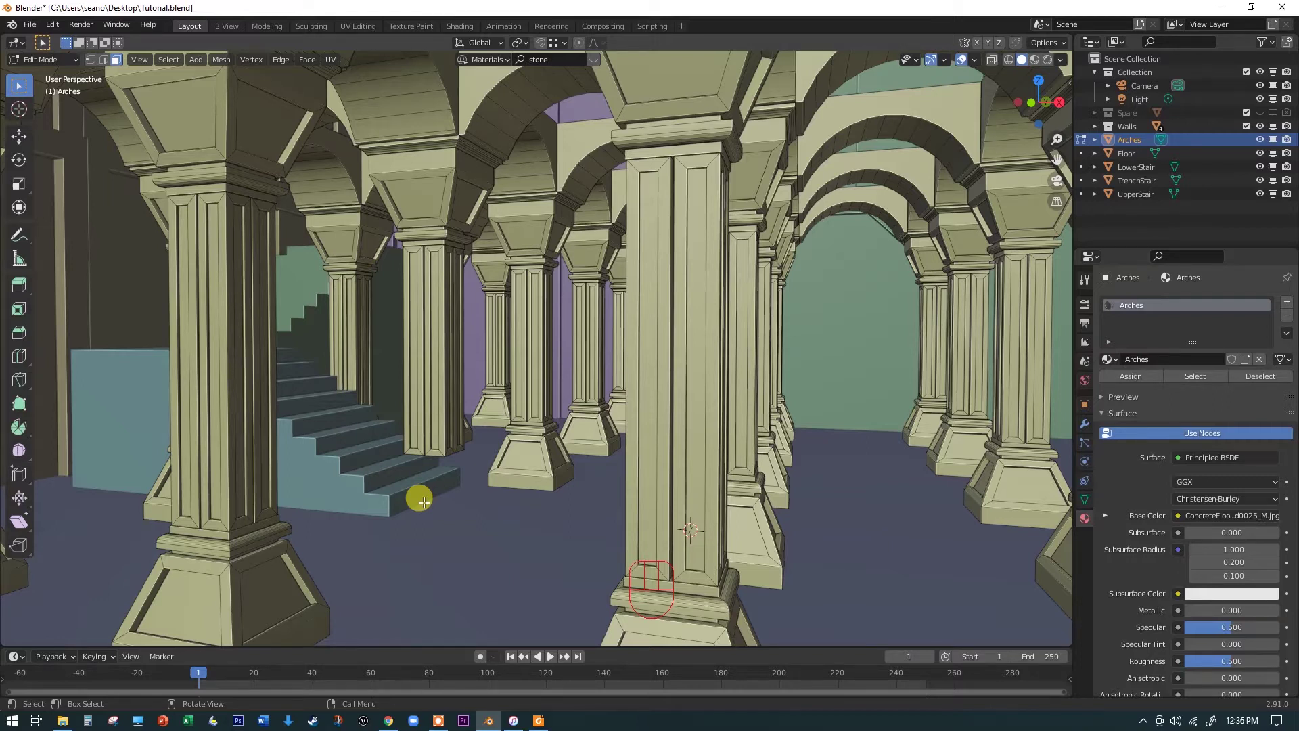
Delete the first linked shaft strip, then select the next strip for deletion.
left_click(413, 430)
key("l")
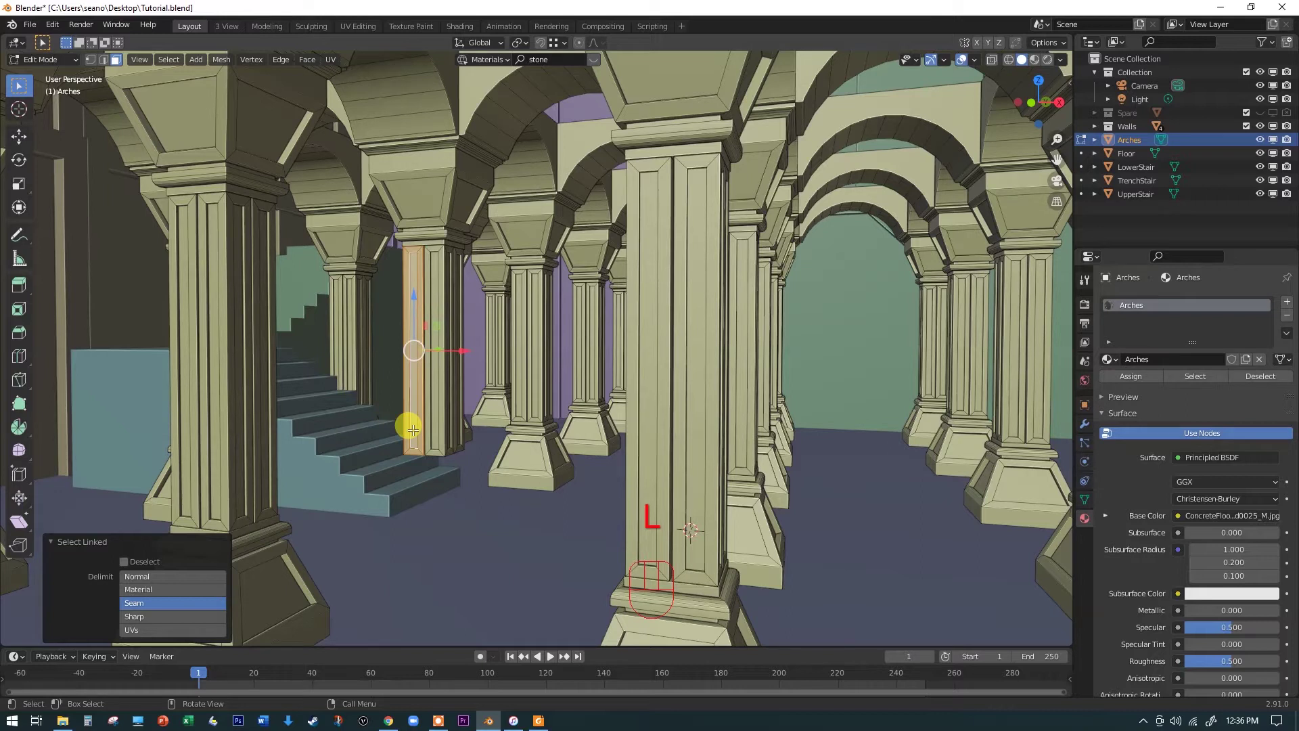
key("x")
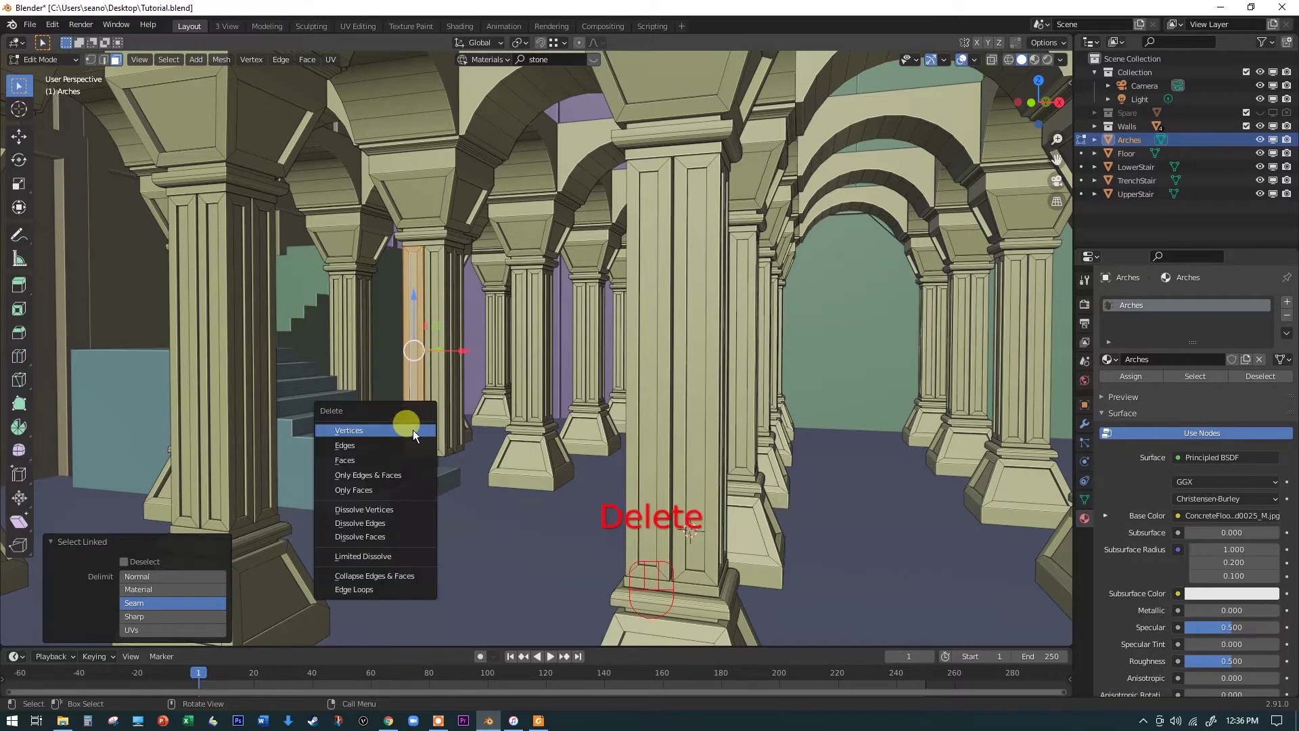
left_click(413, 429)
left_click(450, 404)
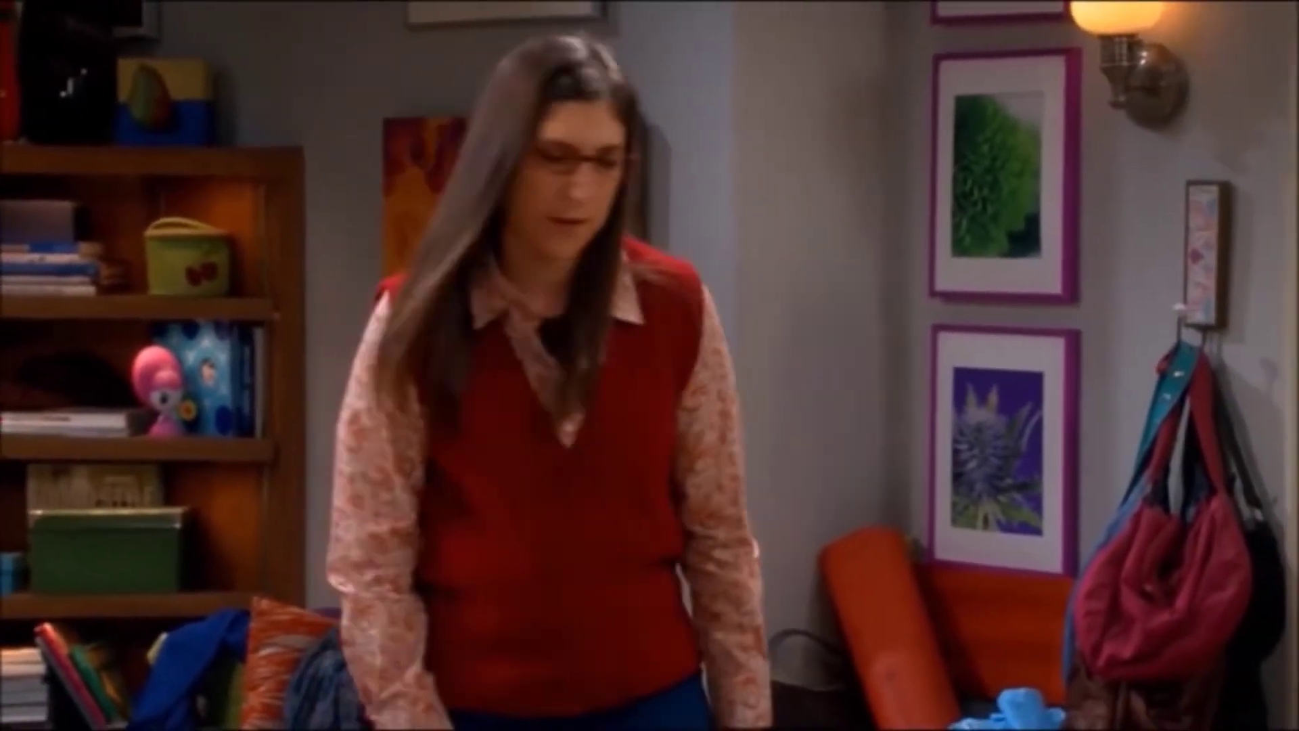
key("l")
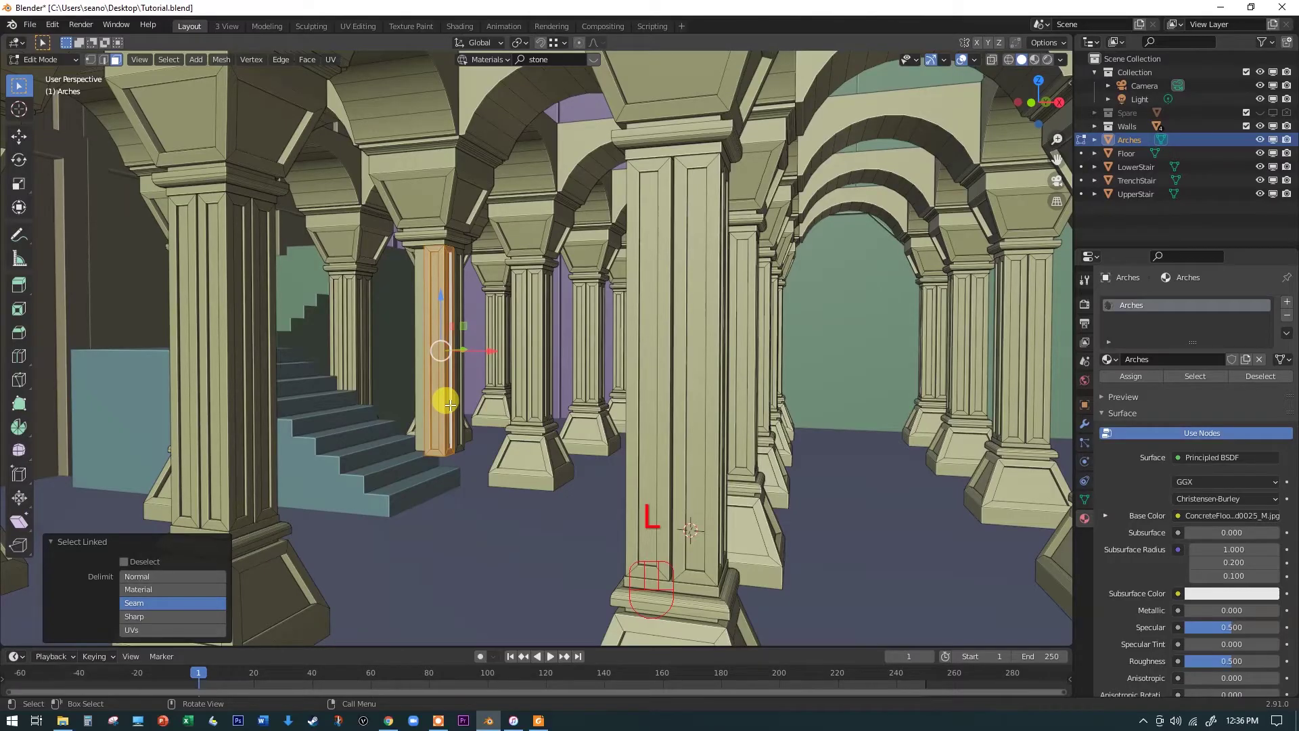
key("Delete")
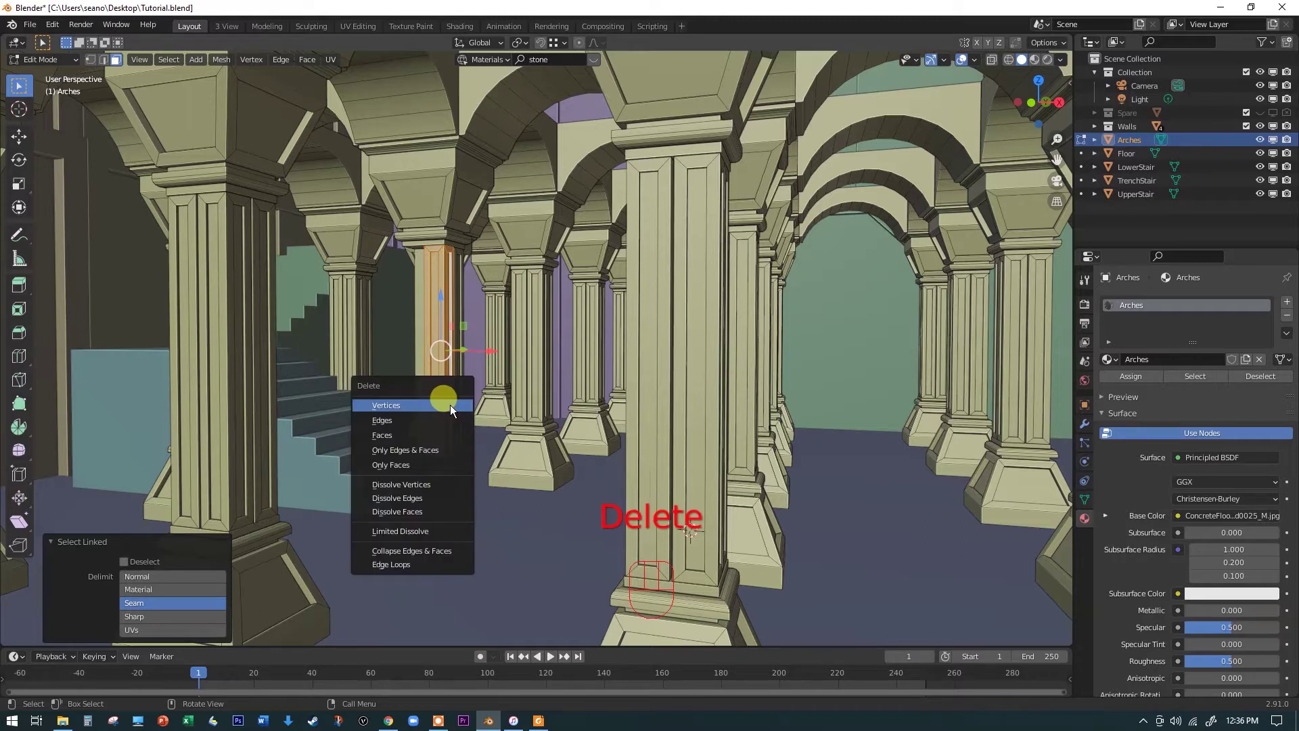
Delete the remaining linked shaft strips until only the capital remains under the arches.
left_click(450, 405)
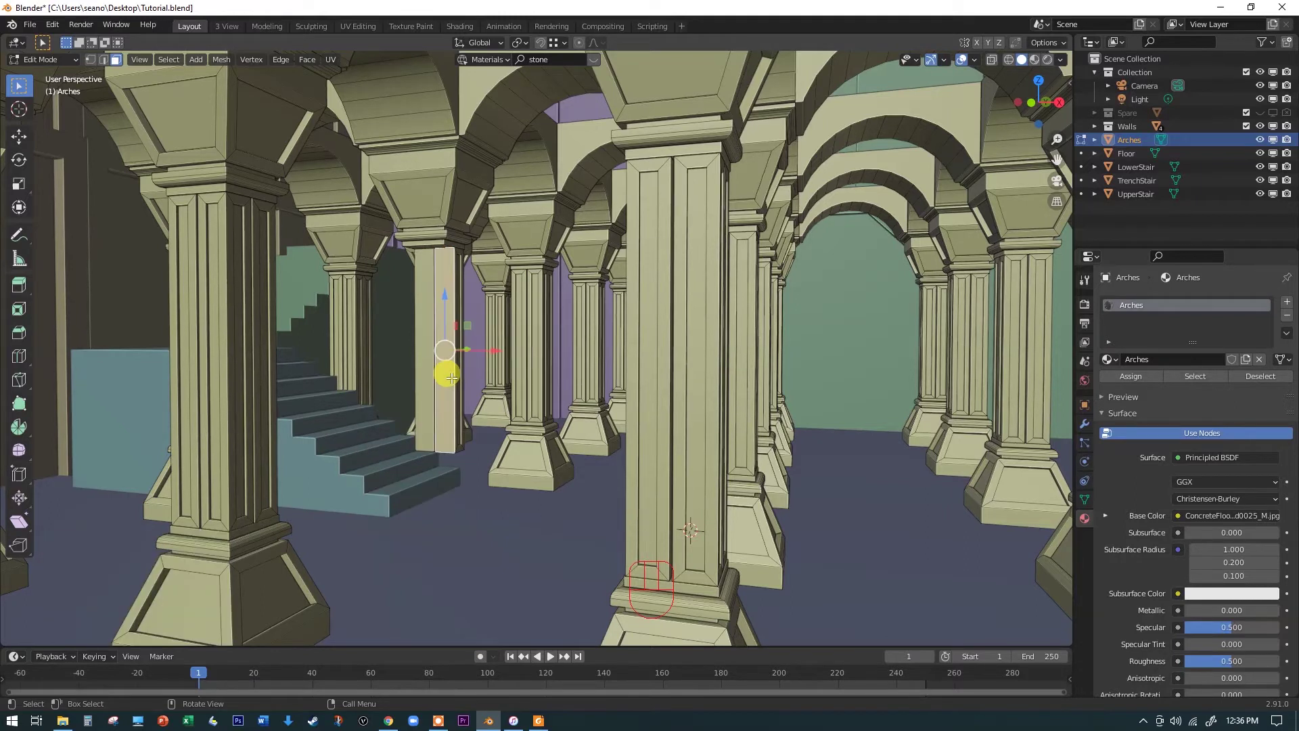
key("l")
key("x")
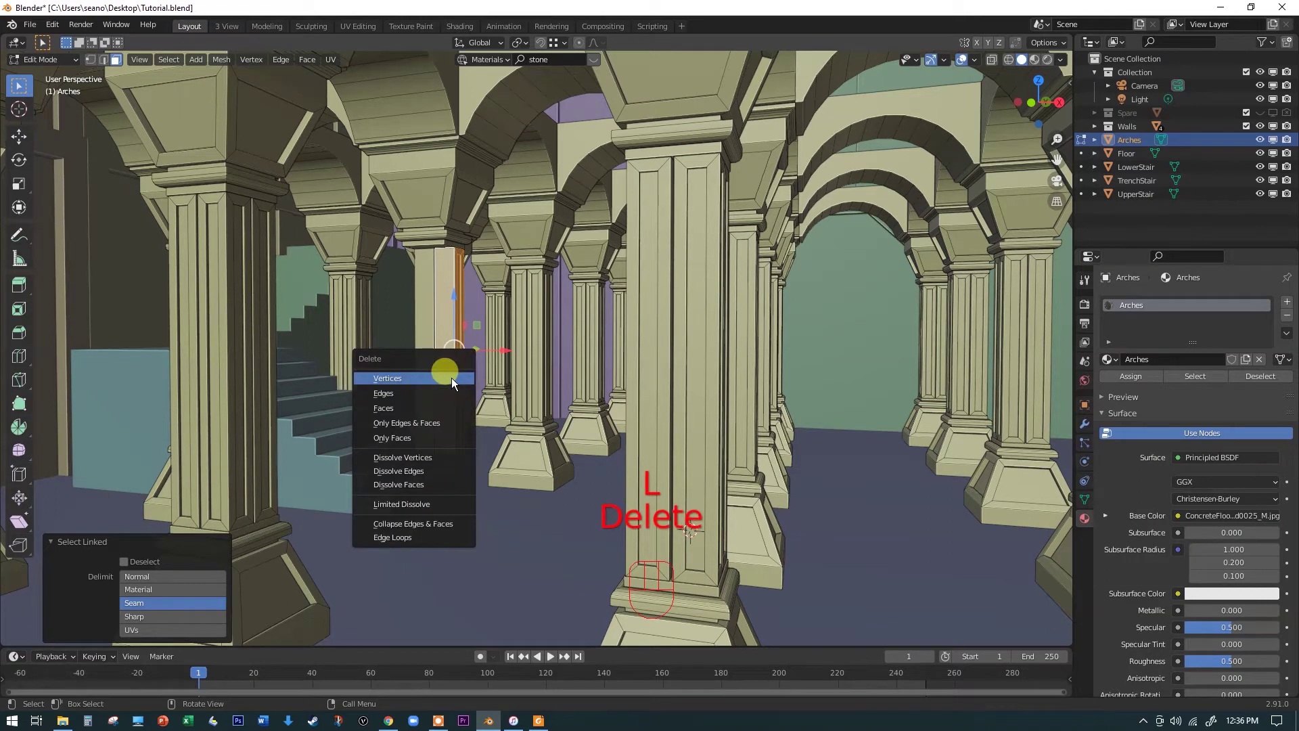
left_click(453, 378)
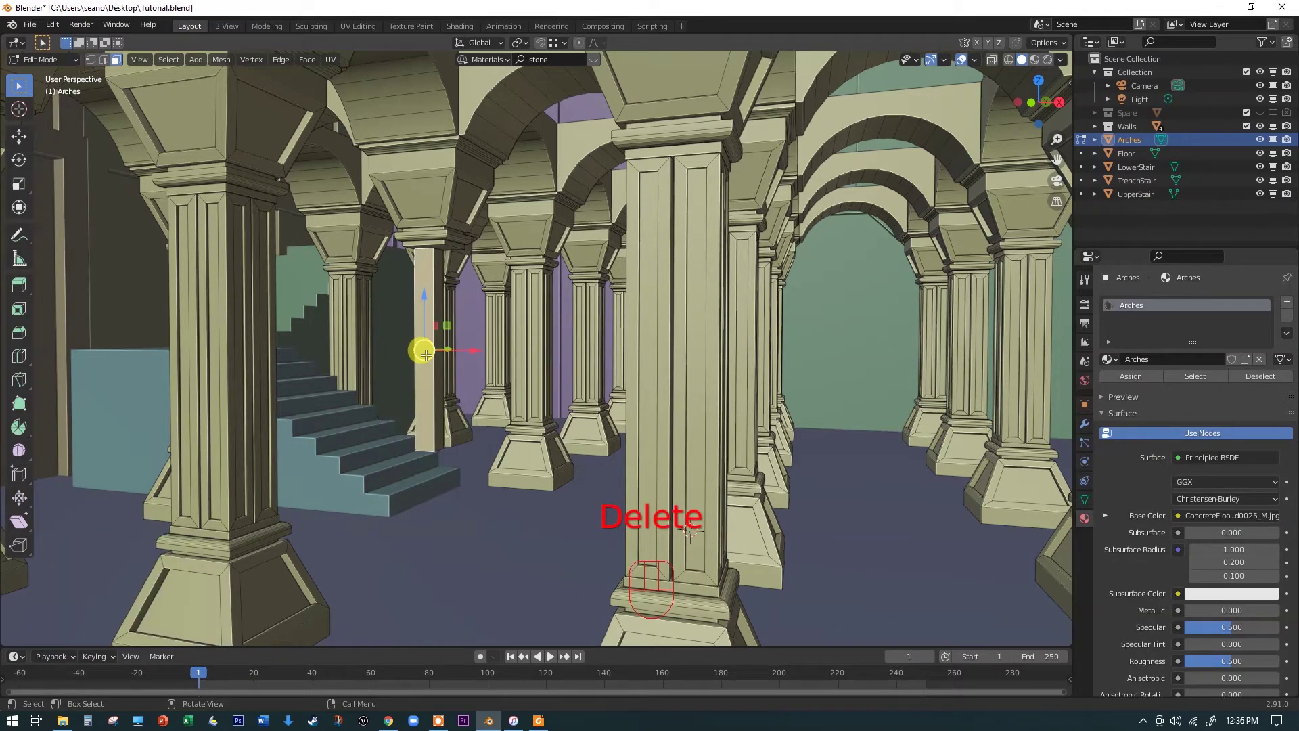
key("l")
key("Delete")
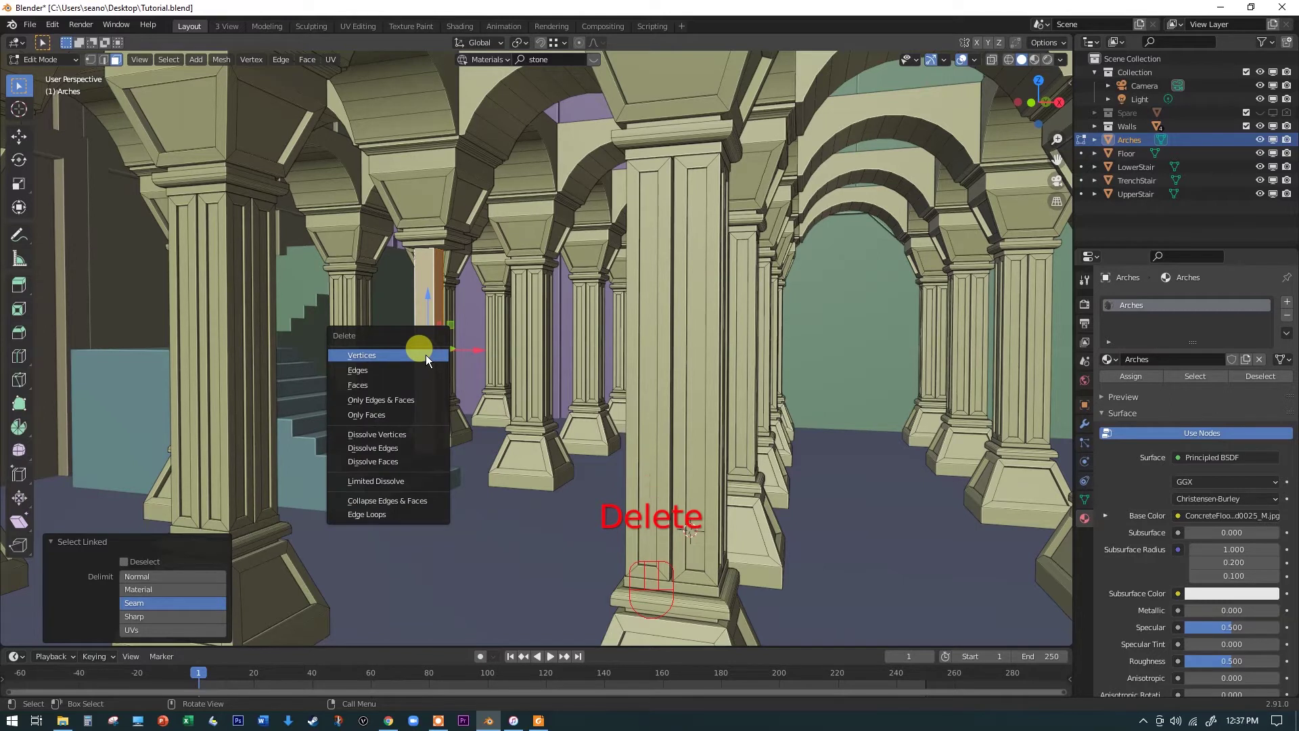
left_click(426, 355)
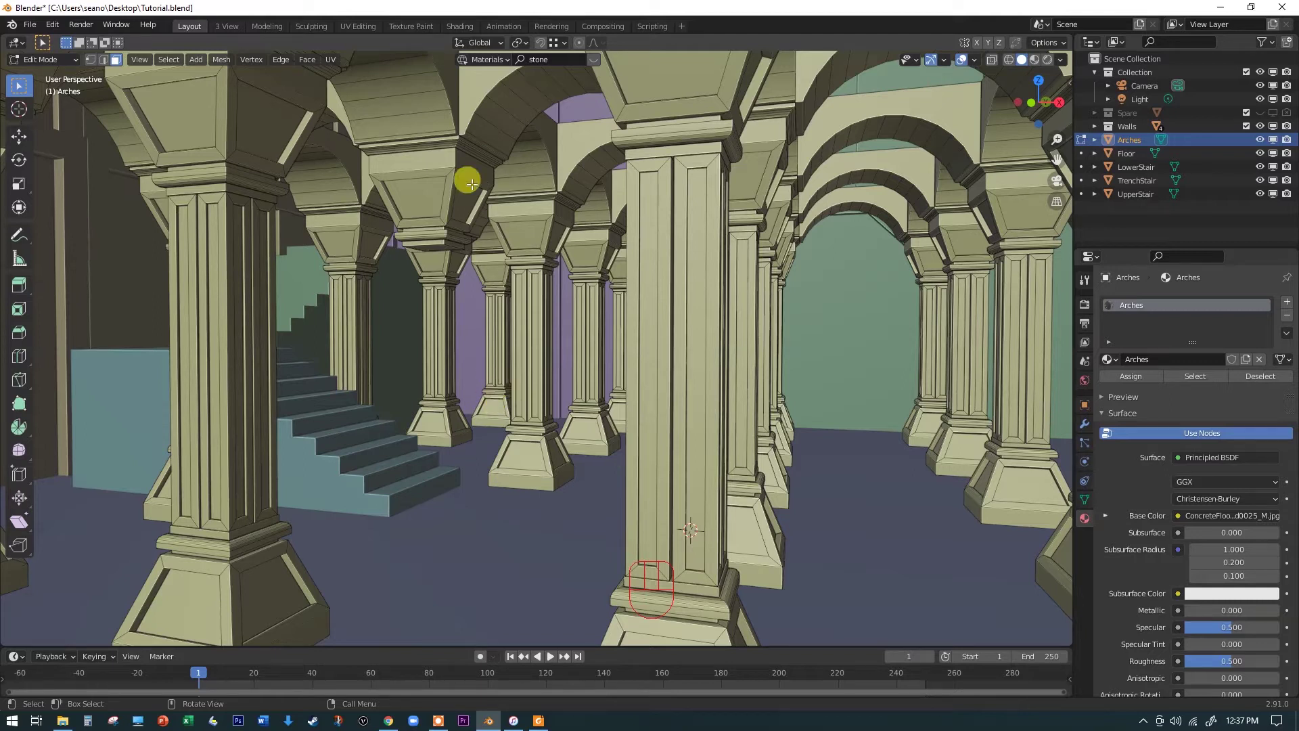
Select the stray pillar's capital and delete its vertices.
key("l")
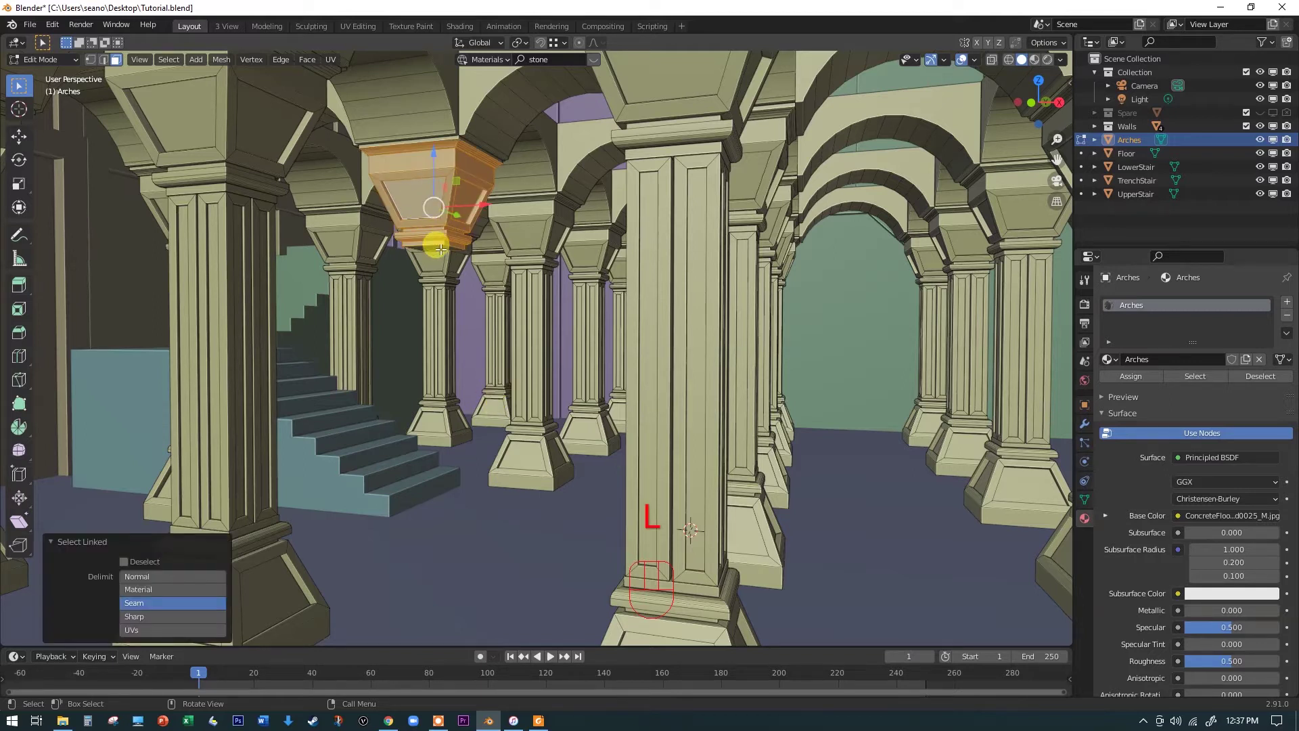
key("Delete")
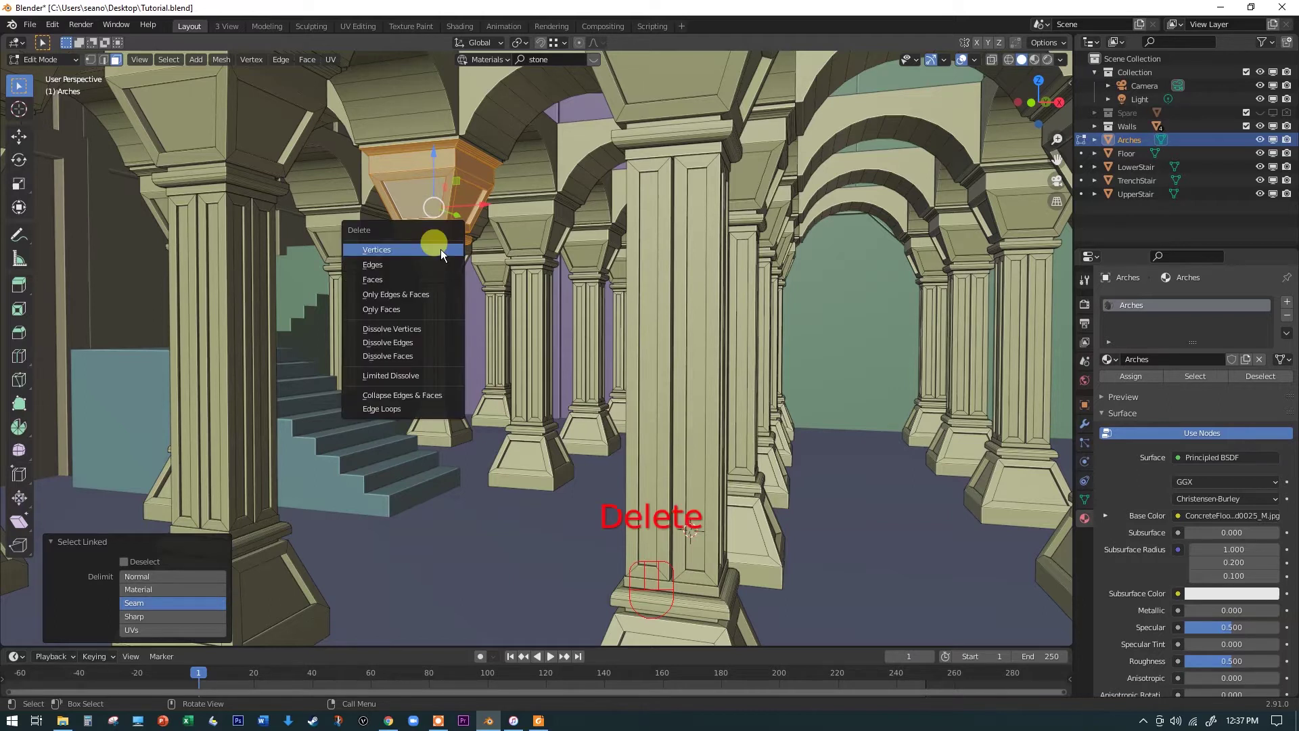
left_click(440, 249)
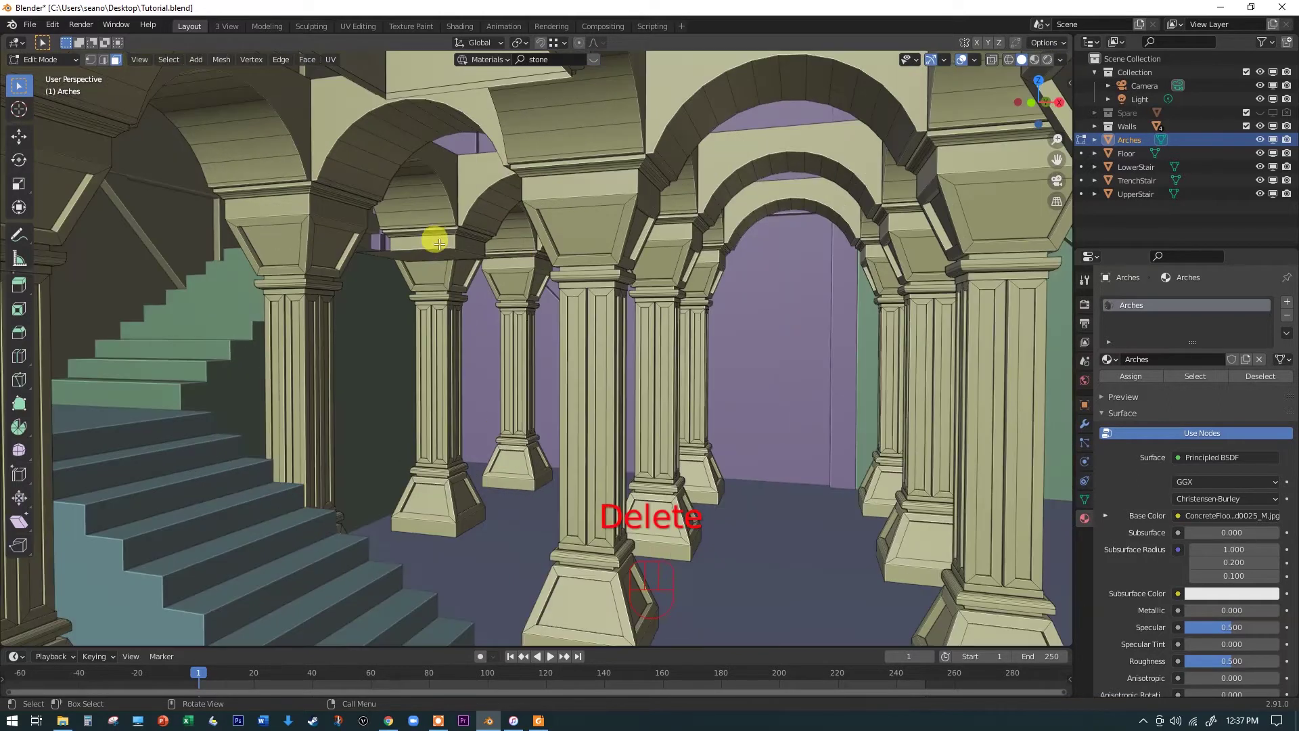
Delete the leftover face under the arch, then move the view into the colonnade.
scroll(436, 255, "up", 5)
left_click(436, 255)
key("Delete")
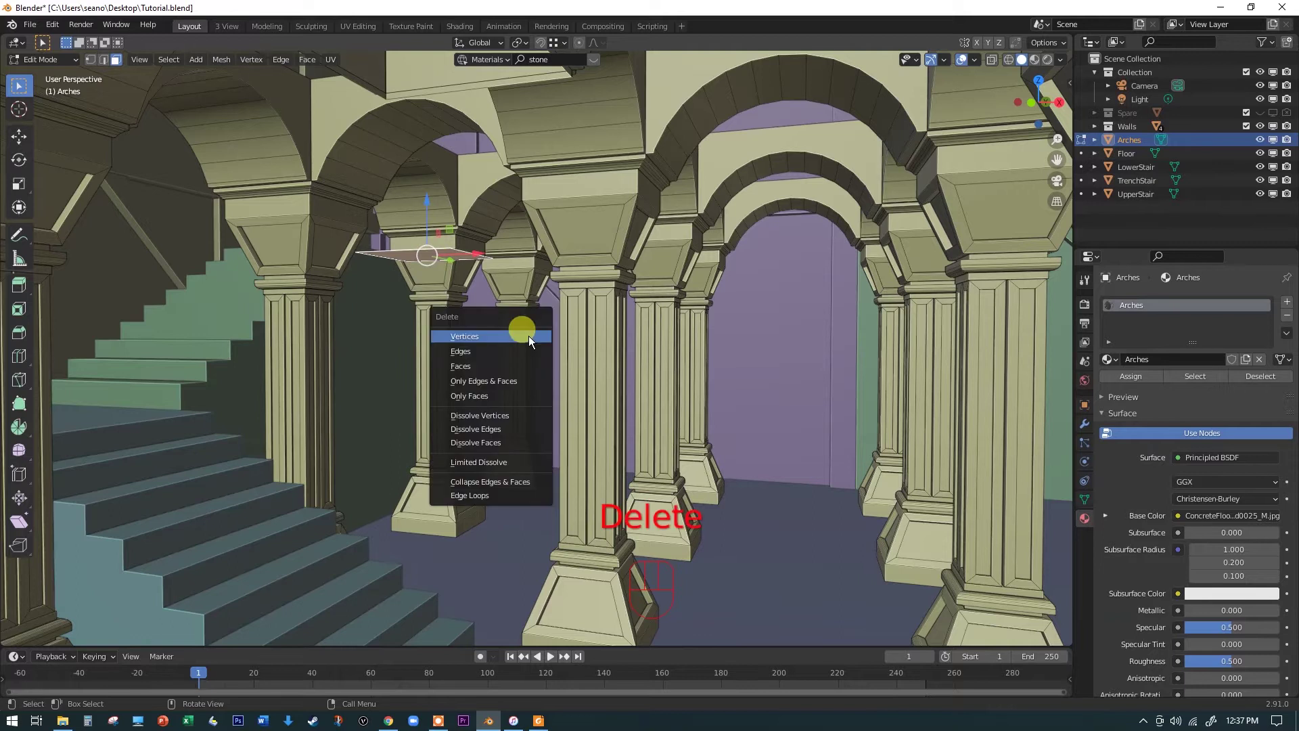
left_click(529, 336)
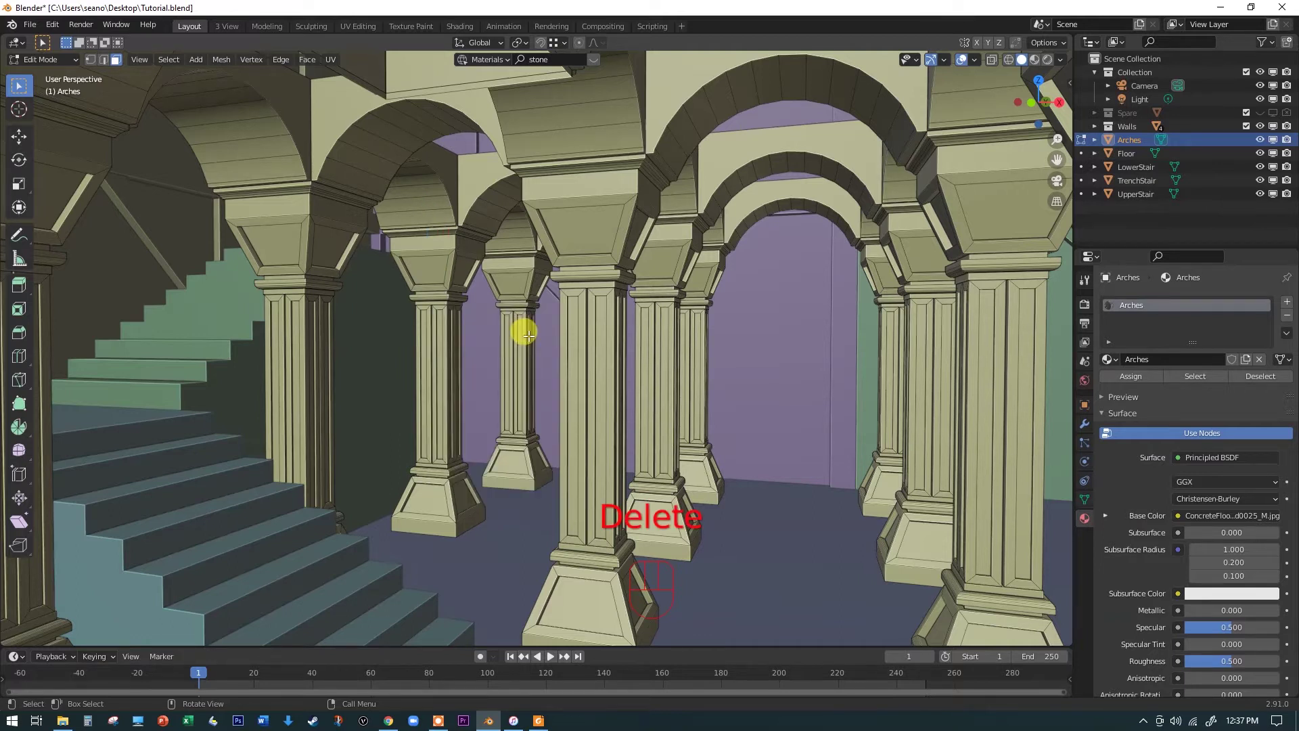
scroll(389, 270, "up", 4)
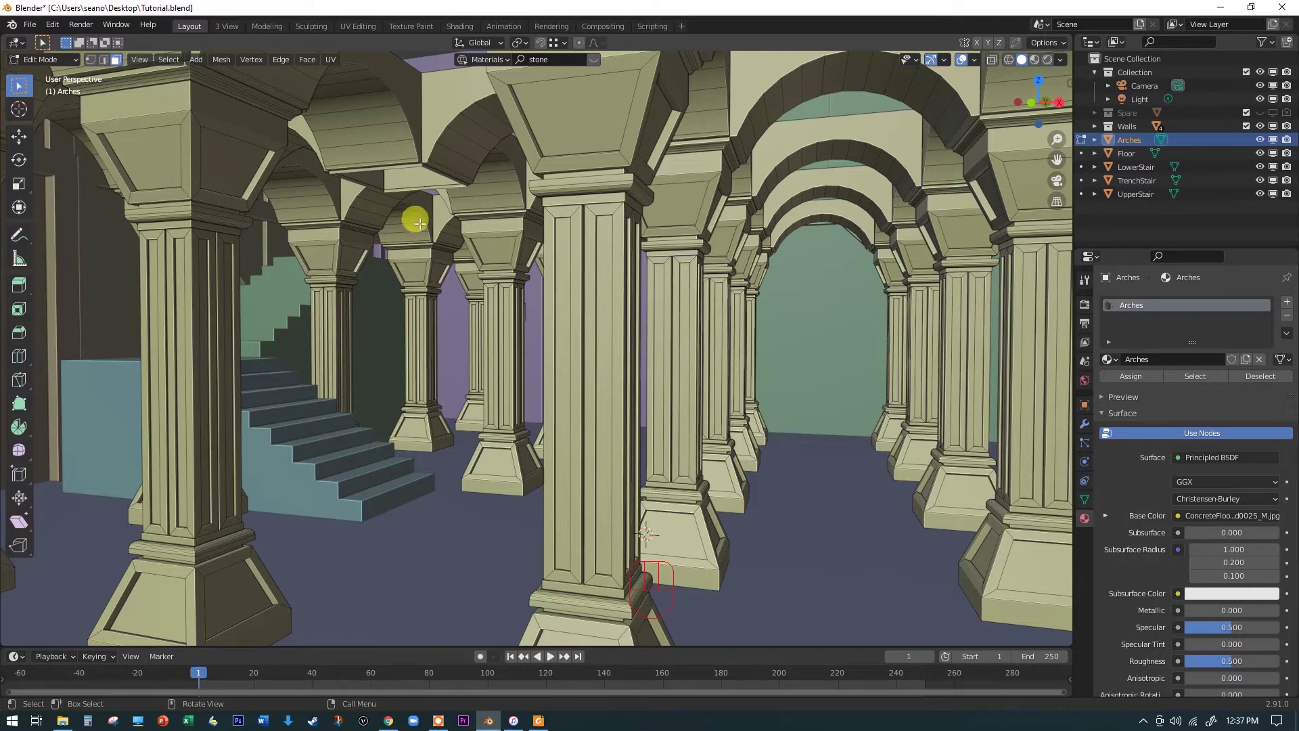
scroll(415, 206, "up", 3)
key("space")
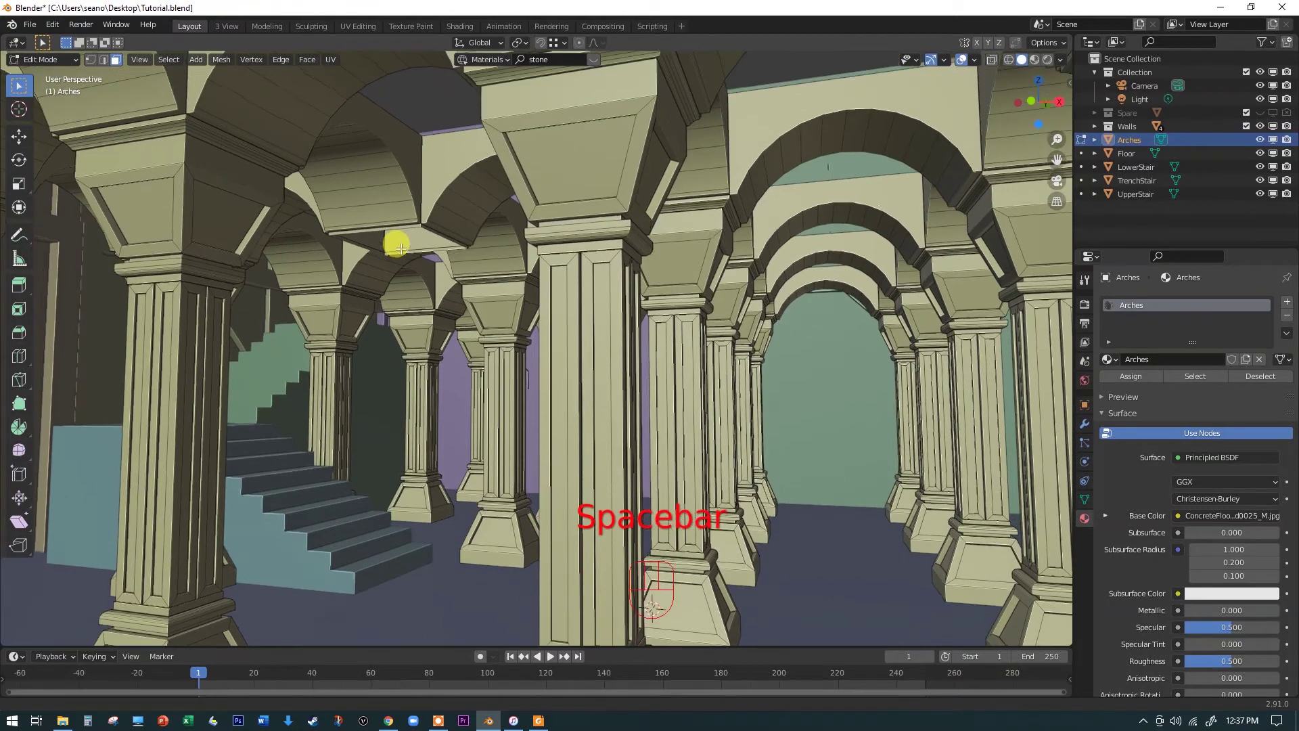
key("space")
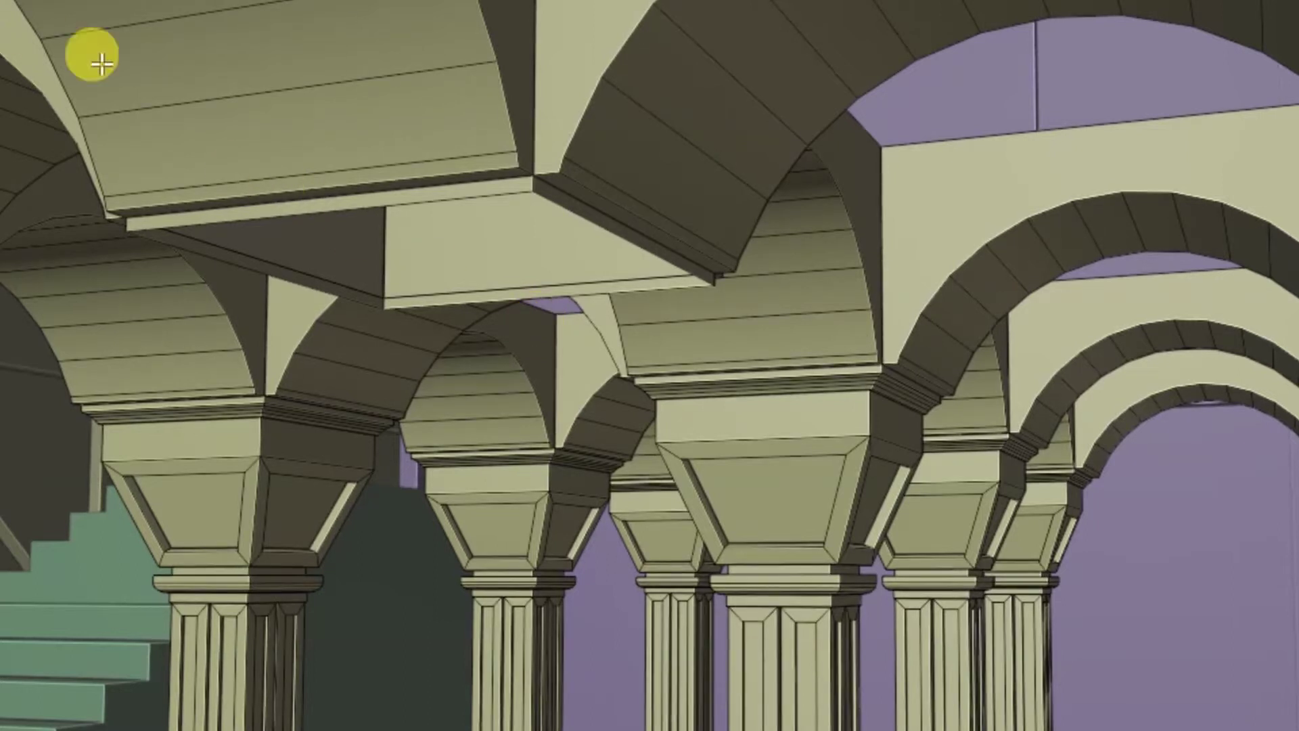
Loop-select the edges around the arch ledge opening and fill it with a new face.
left_click(269, 218)
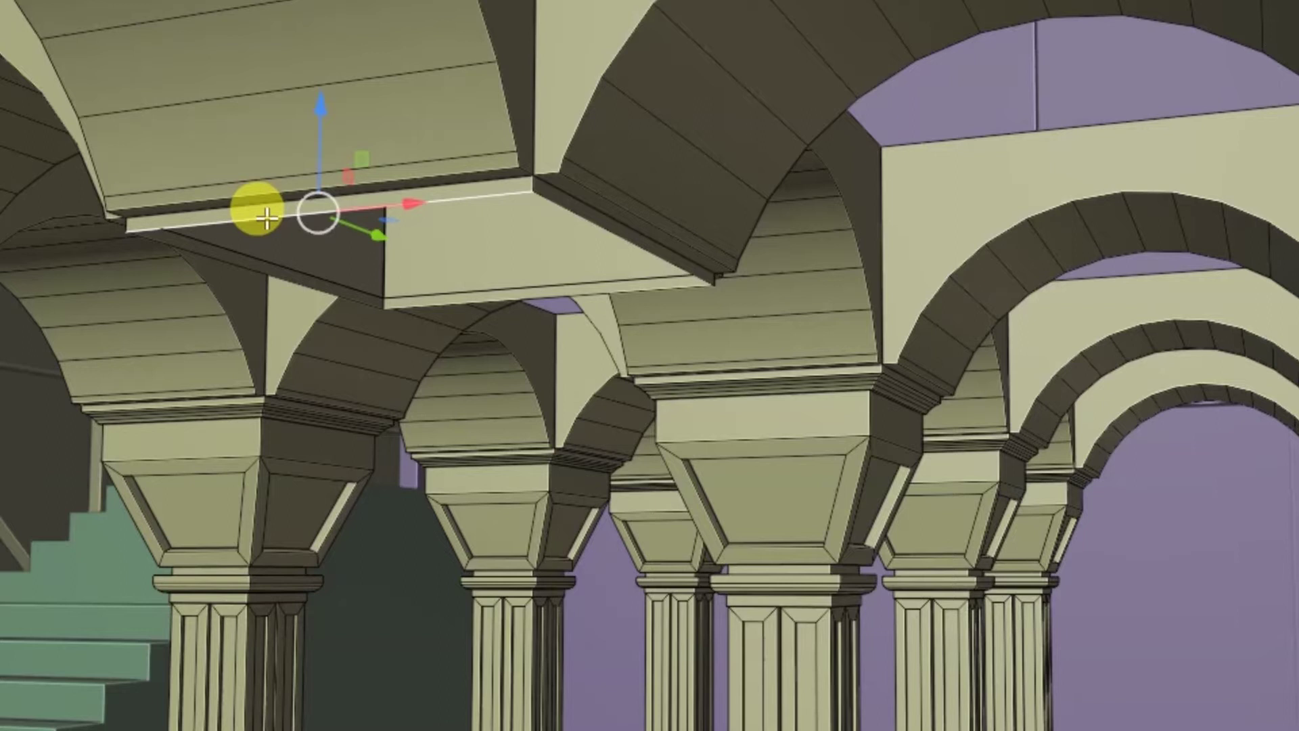
left_click(514, 300, "shift")
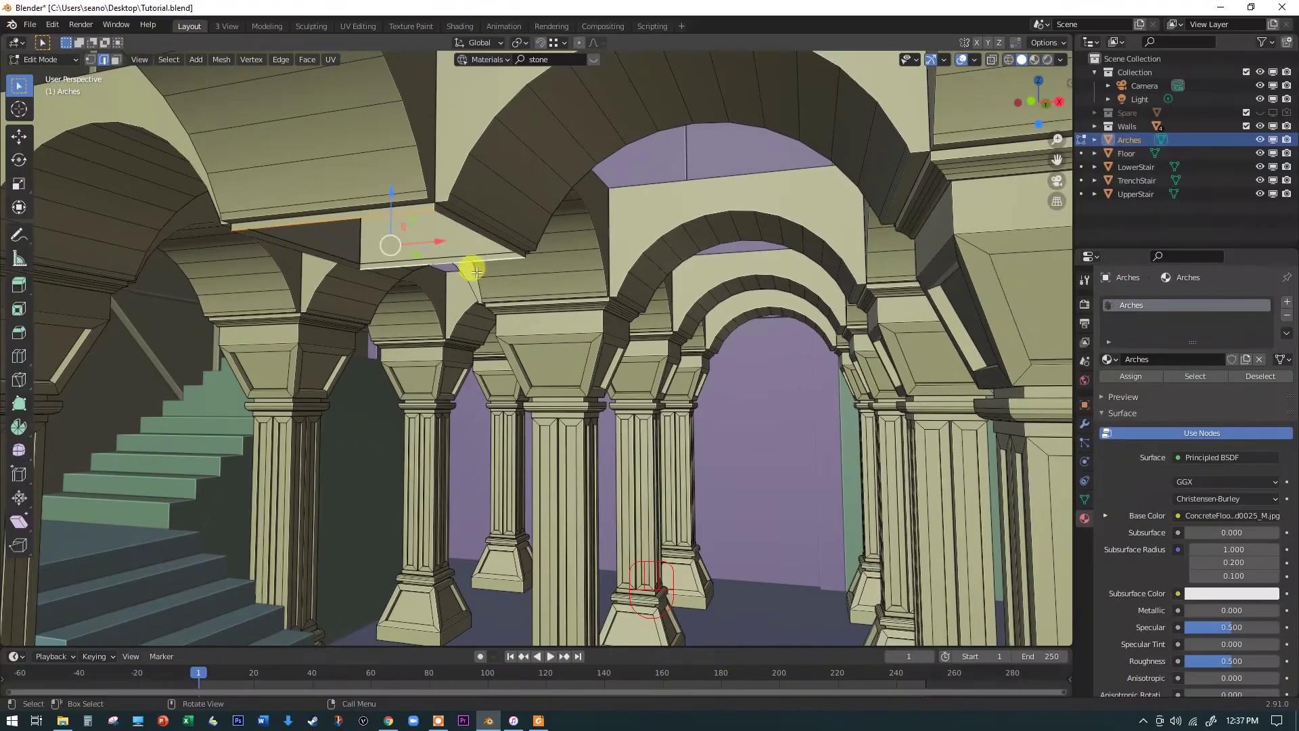
left_click(329, 259, "alt")
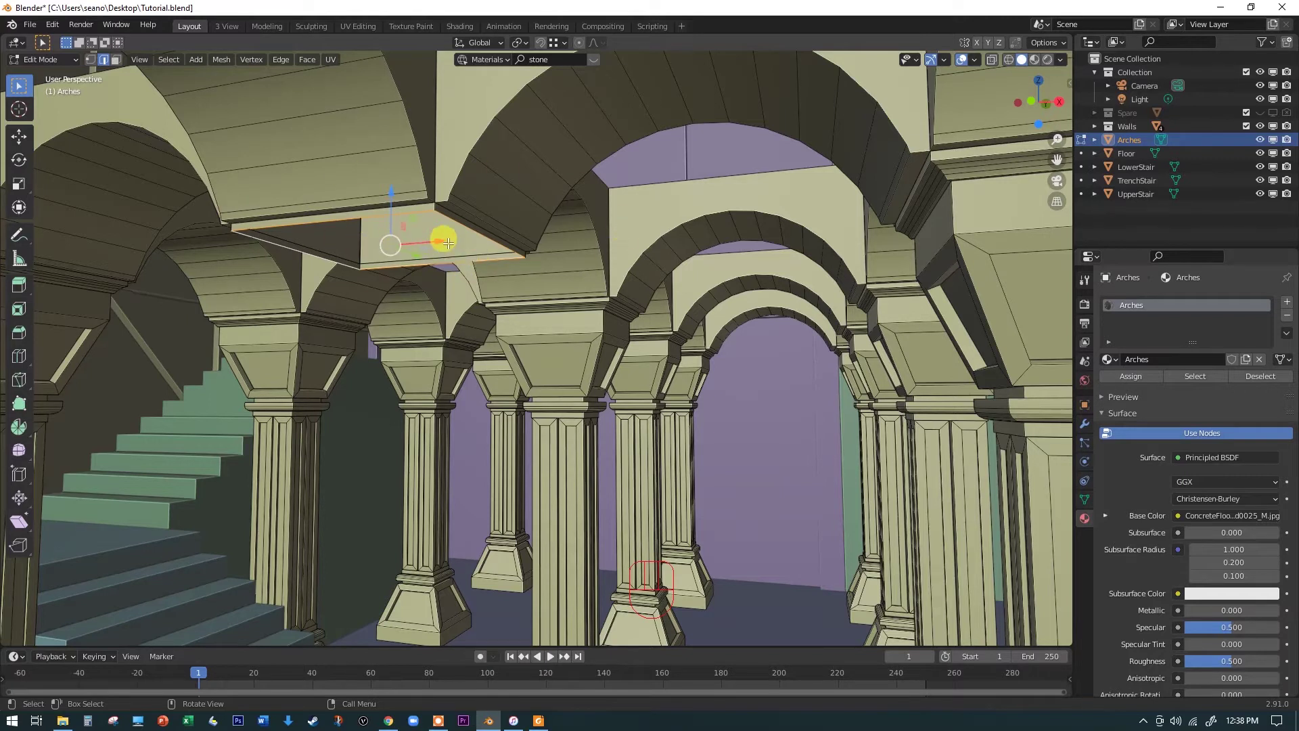
key("f")
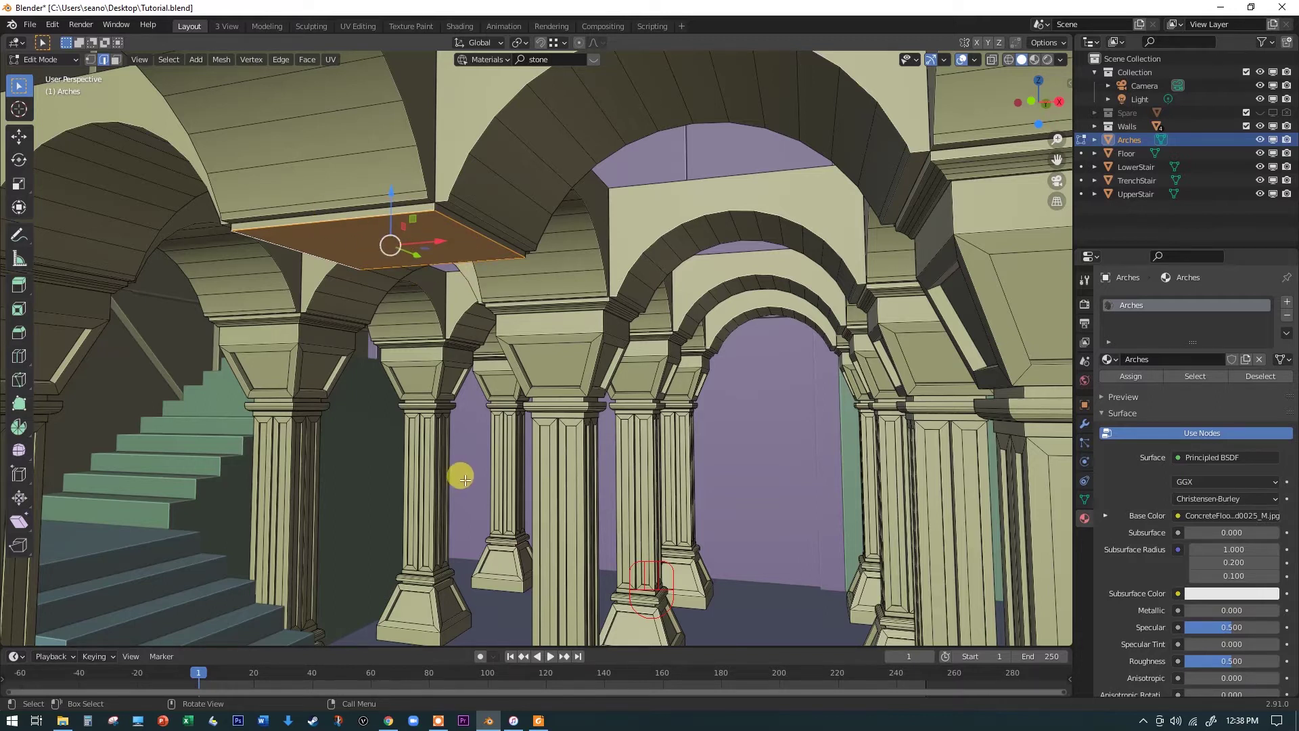
left_click(426, 335)
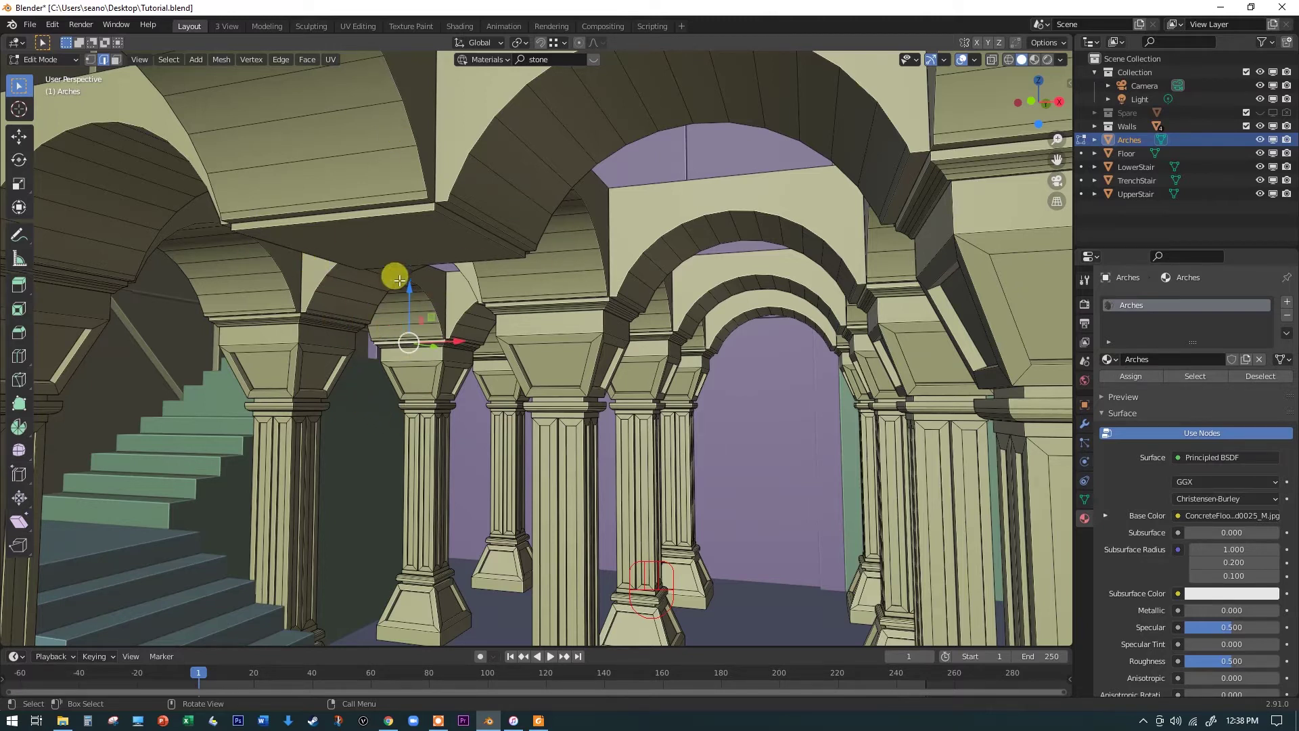
Orbit and move the view closer among the fluted columns beside the stairs.
mouse_move(480, 332)
middle_mouse_down()
mouse_move(473, 322)
mouse_move(480, 331)
middle_mouse_up()
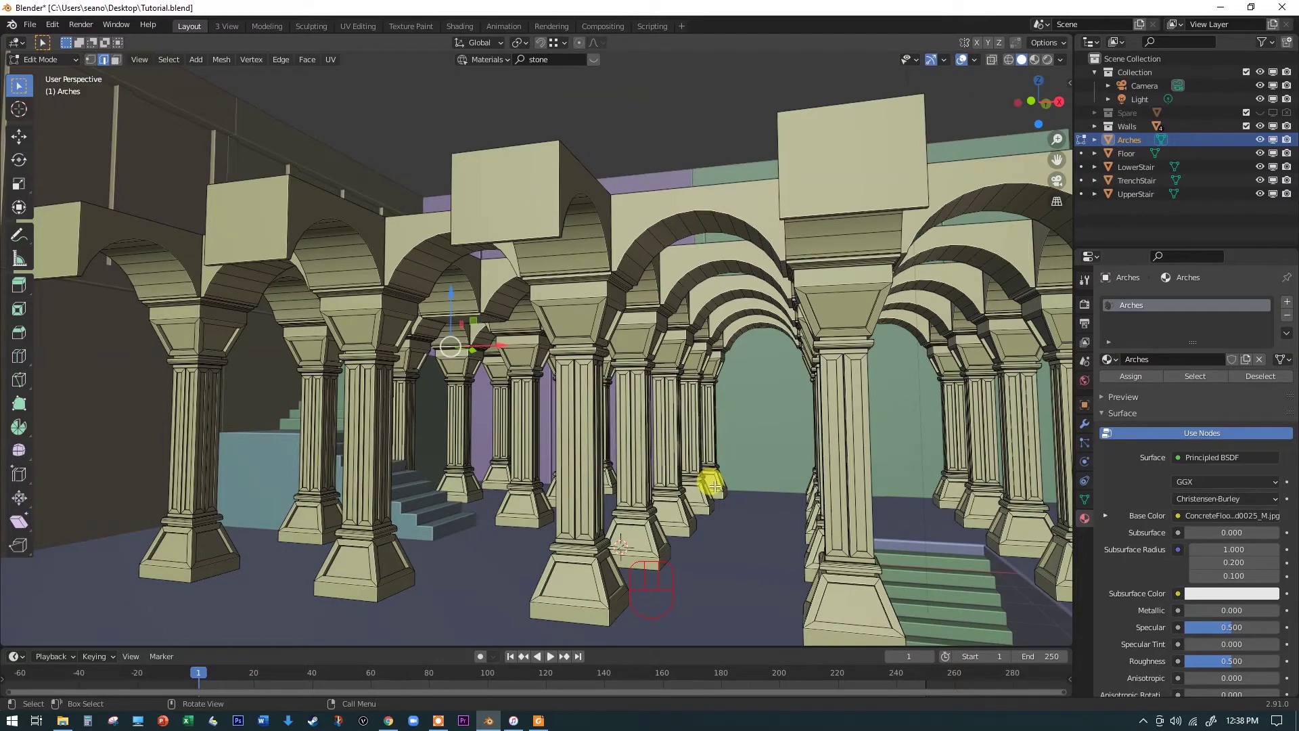
middle_click_drag(708, 481, 578, 498)
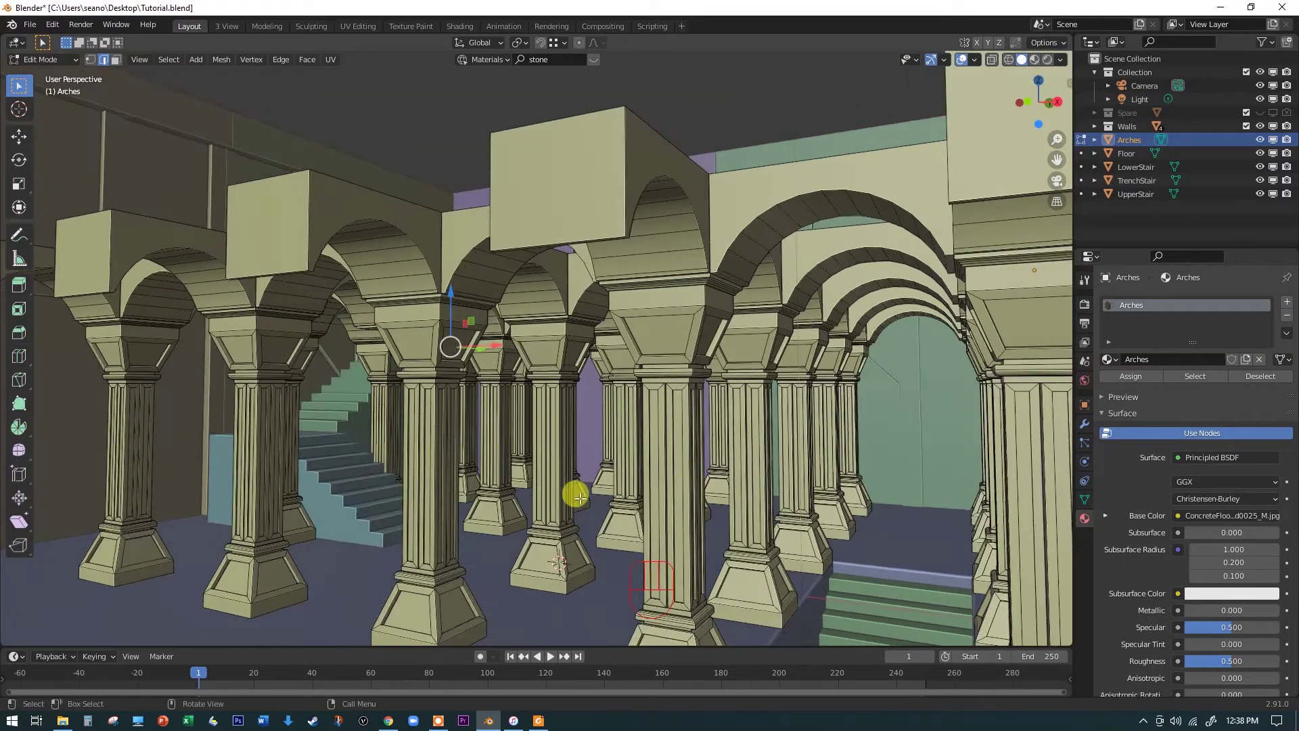
key("space")
key("space")
middle_click_drag(473, 532, 439, 438)
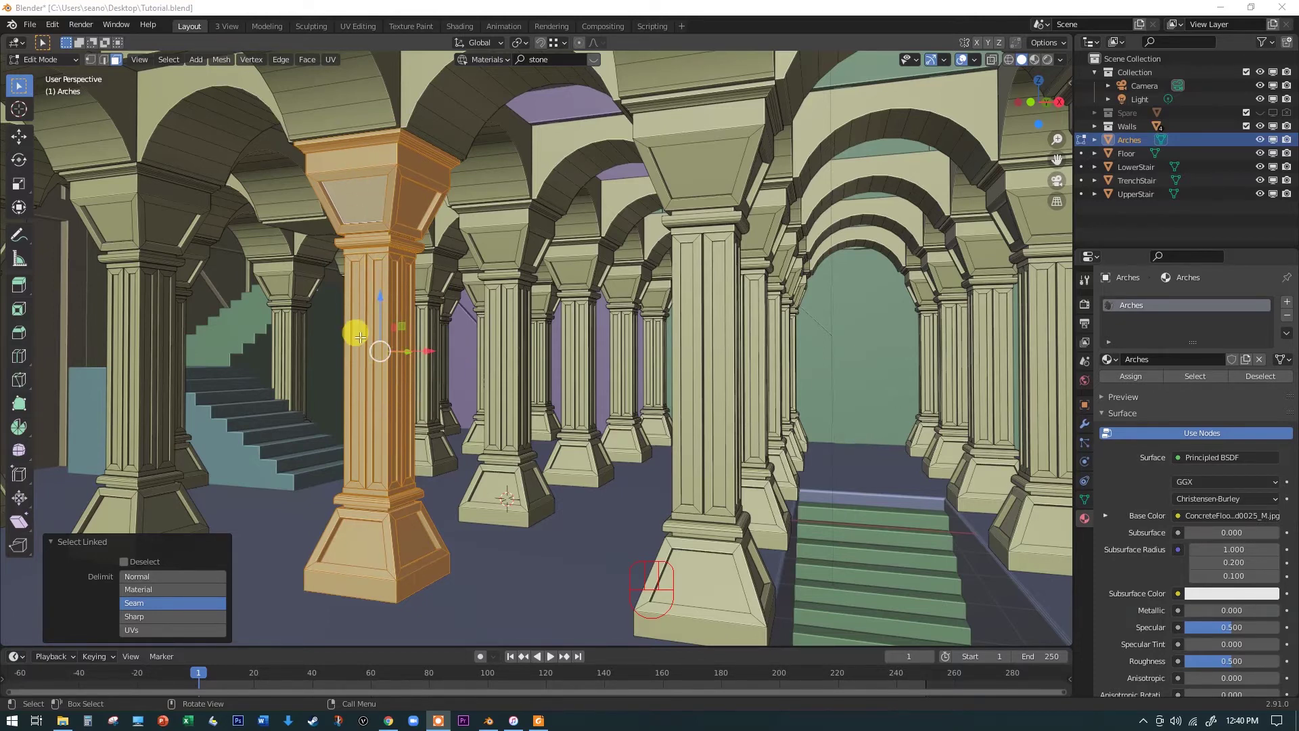
Separate the selected pillar by Selection into its own object, Arches.001.
mouse_move(356, 334)
middle_mouse_down()
mouse_move(440, 349)
mouse_move(691, 336)
mouse_move(189, 351)
mouse_move(134, 335)
mouse_move(343, 363)
mouse_move(388, 351)
mouse_move(359, 351)
middle_mouse_up()
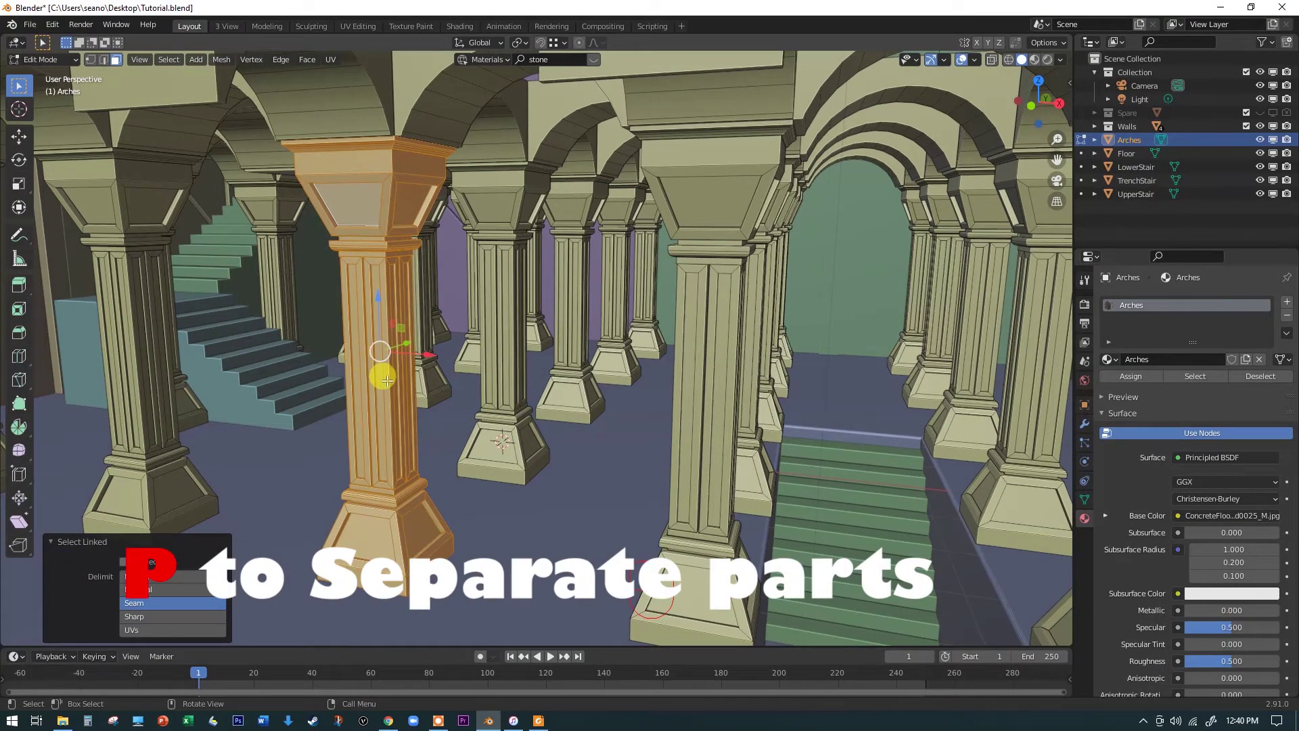
key("p")
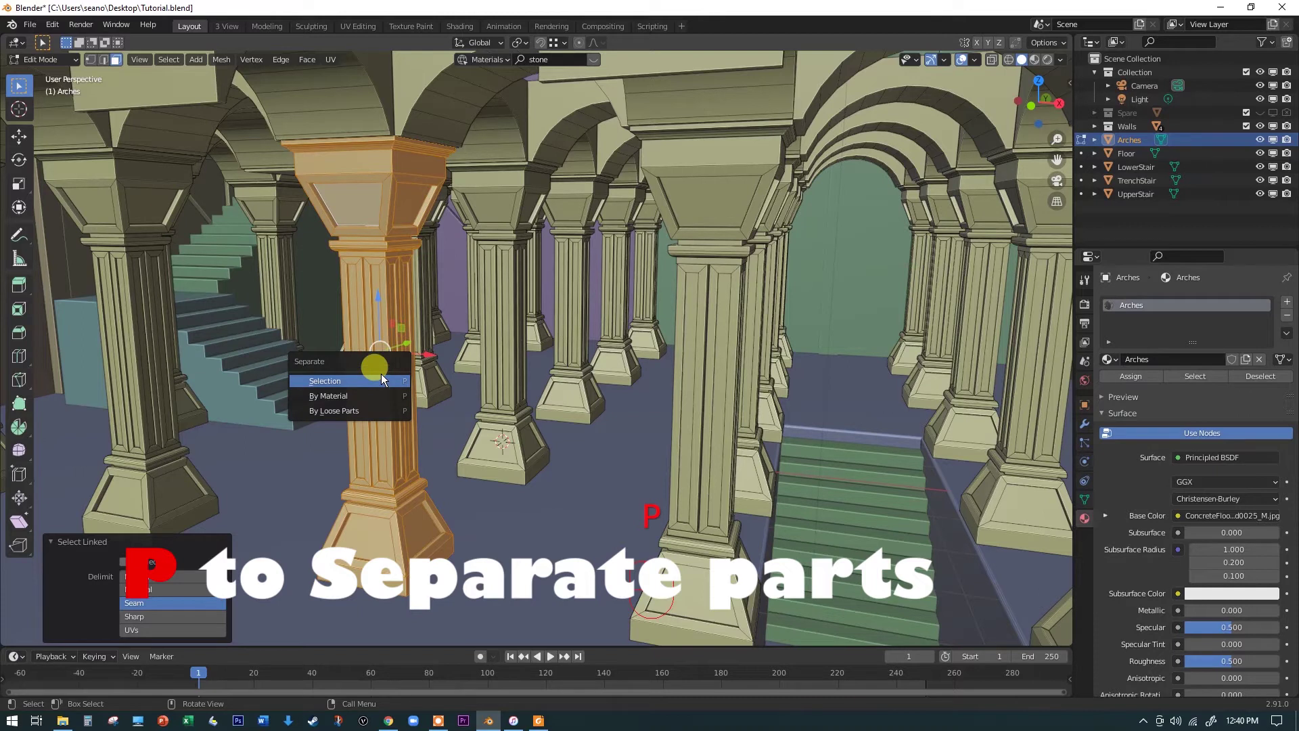
left_click(358, 415)
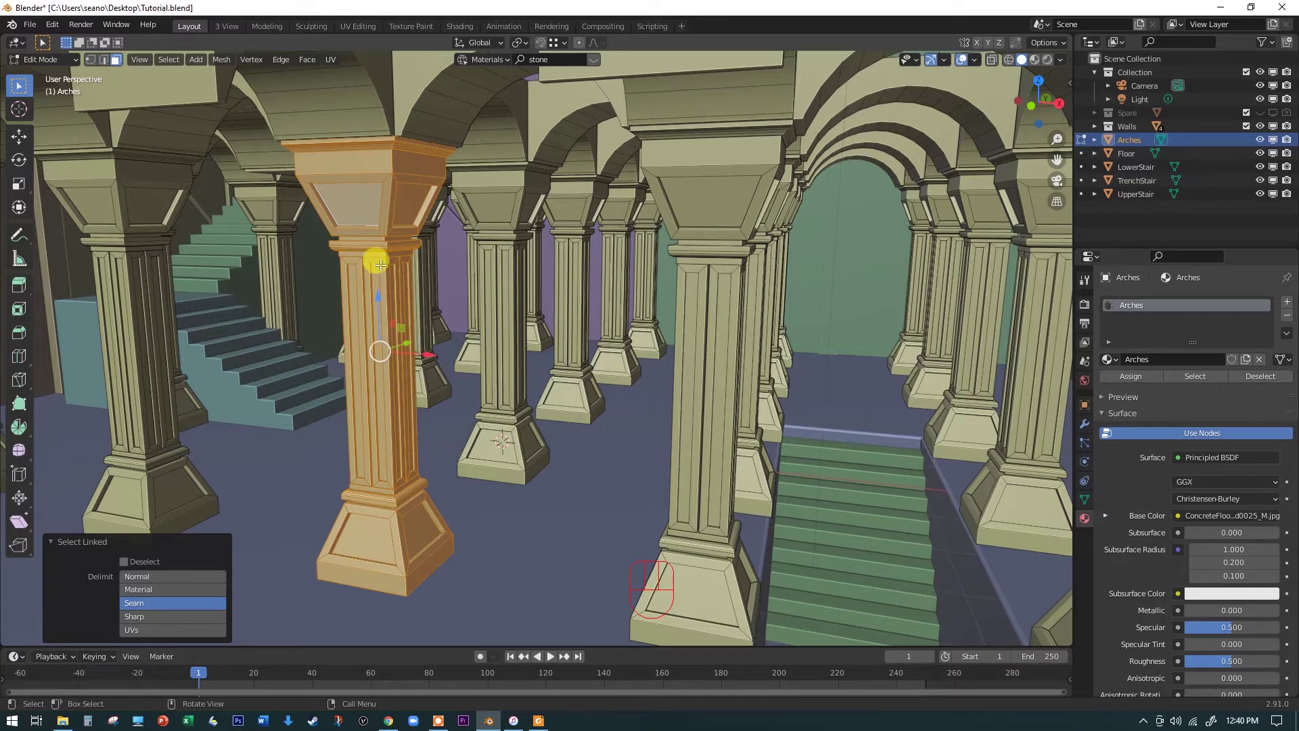
key("p")
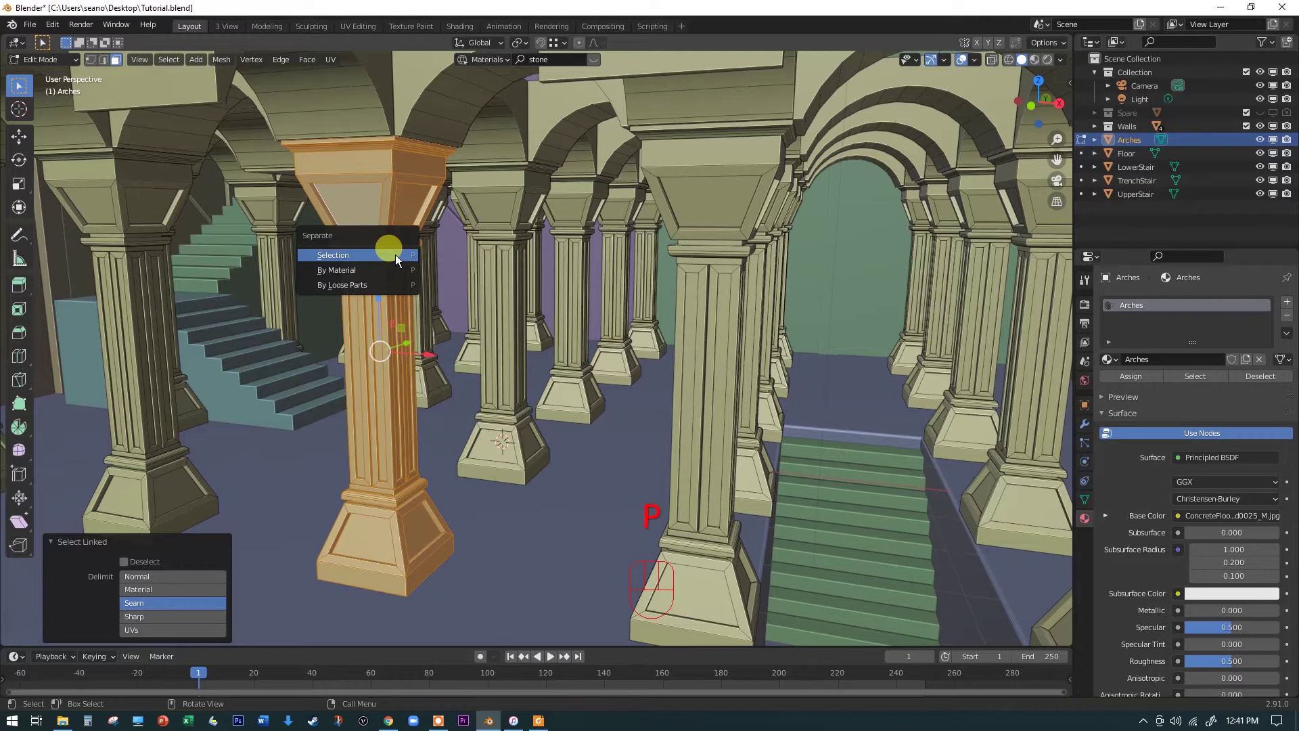
left_click(397, 257)
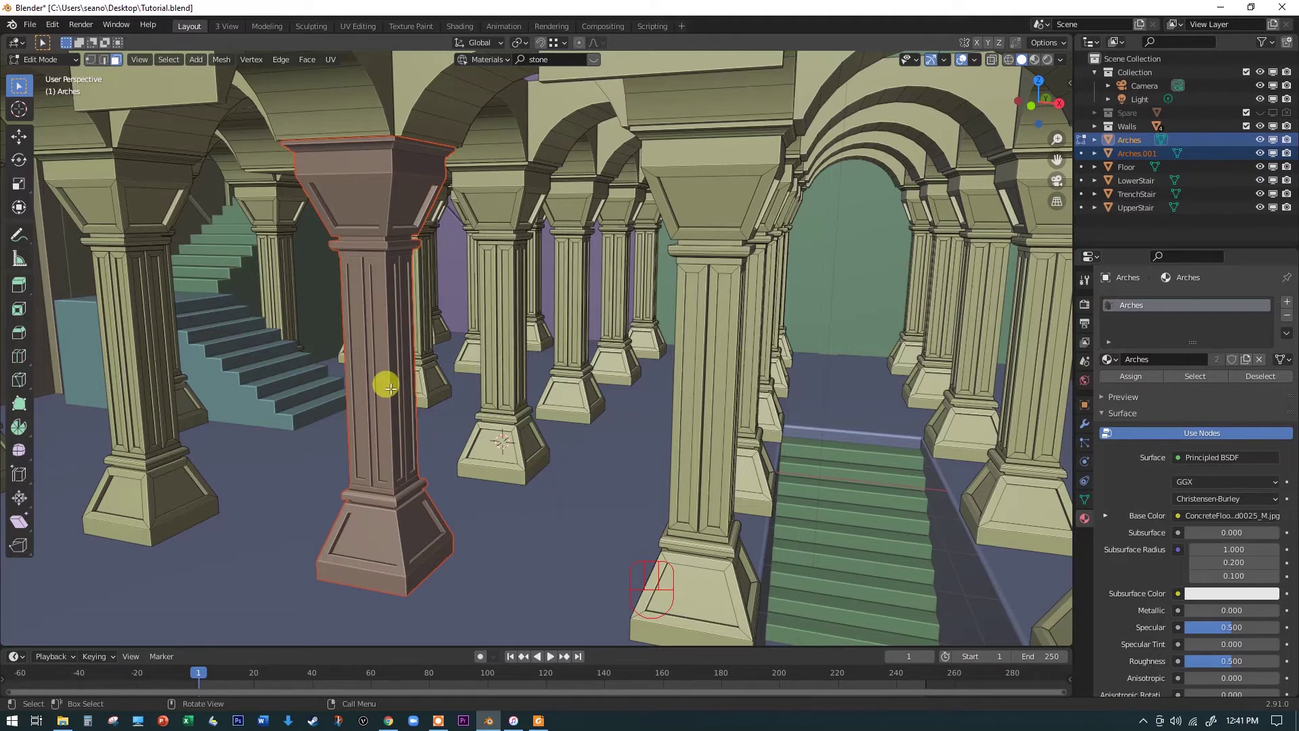
middle_click_drag(390, 387, 397, 391)
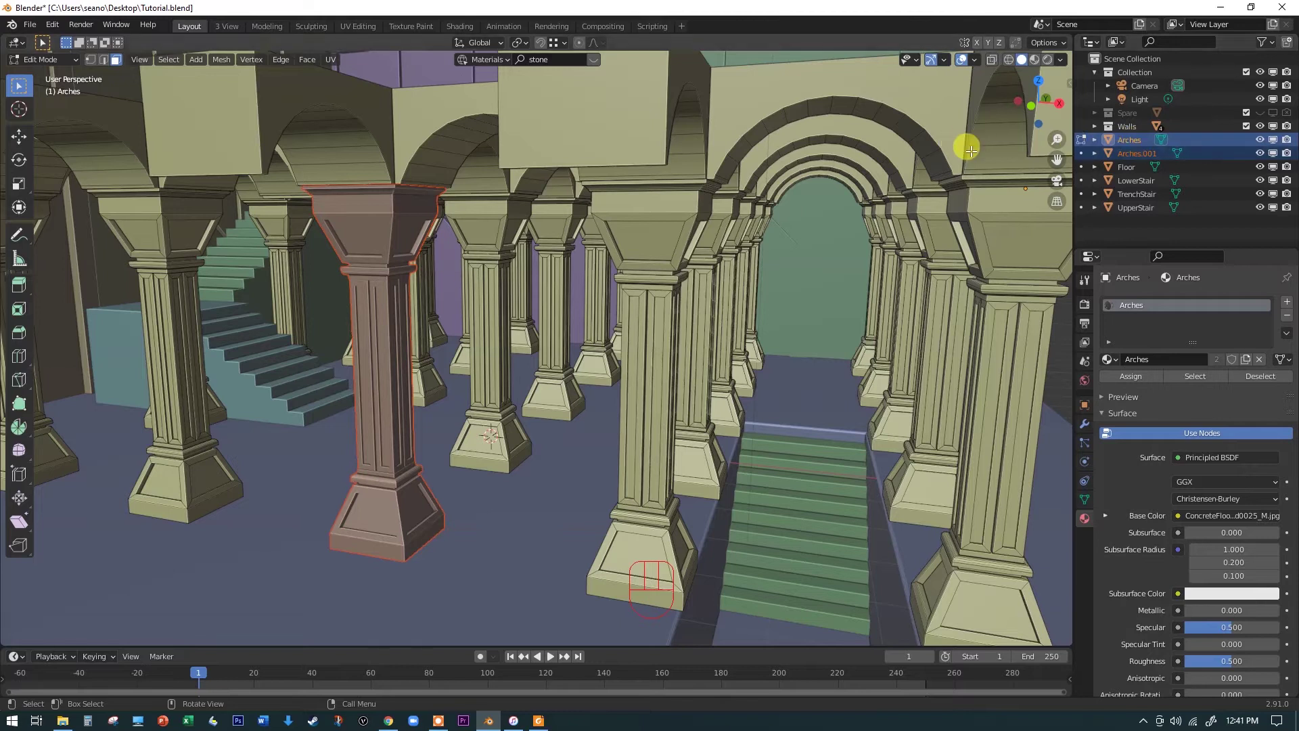
In Object Mode, select the Arches.001 pillar and isolate it in Local View.
key("Tab")
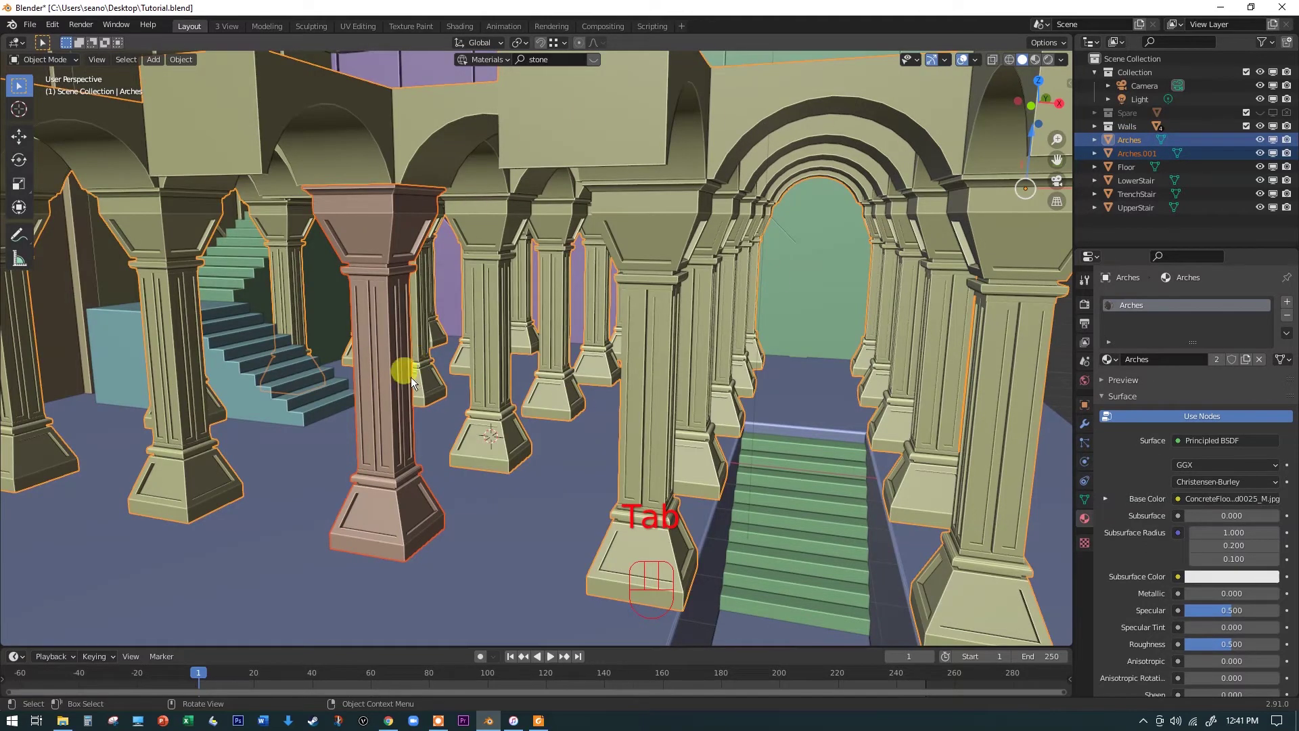
left_click(381, 455)
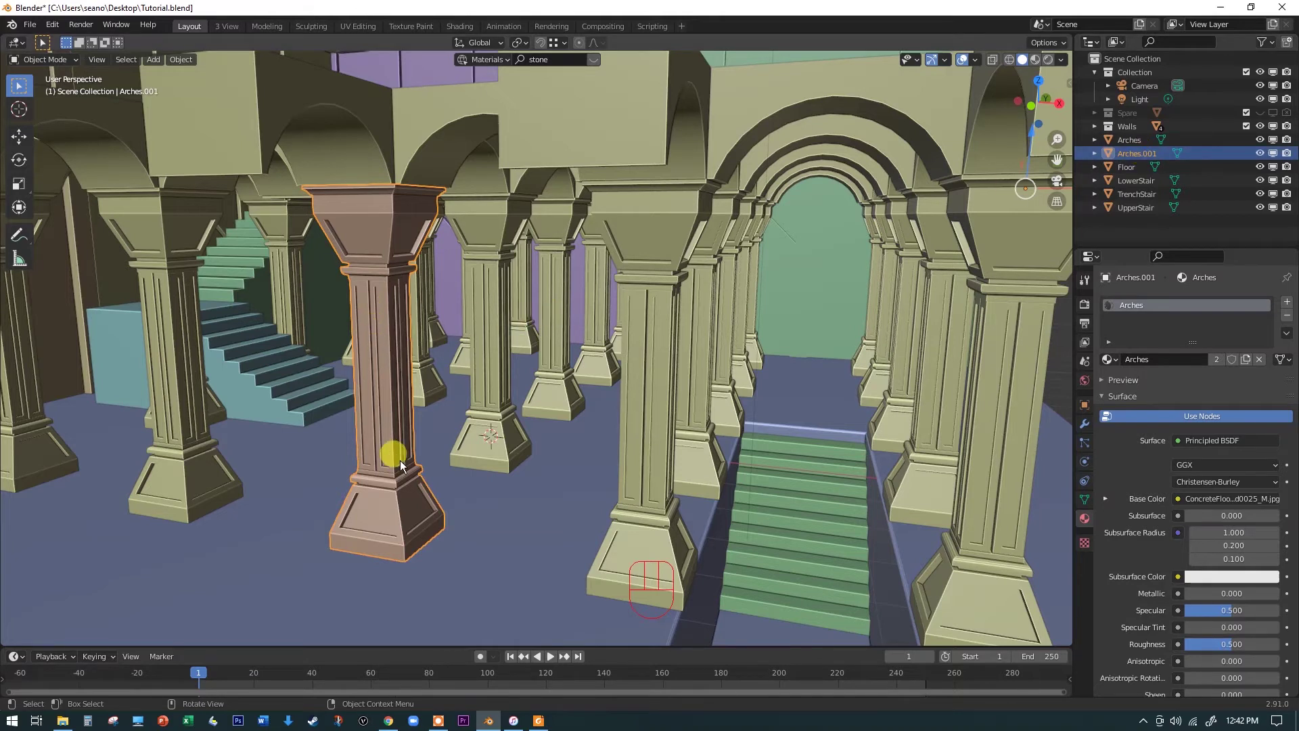
key("KP_Divide")
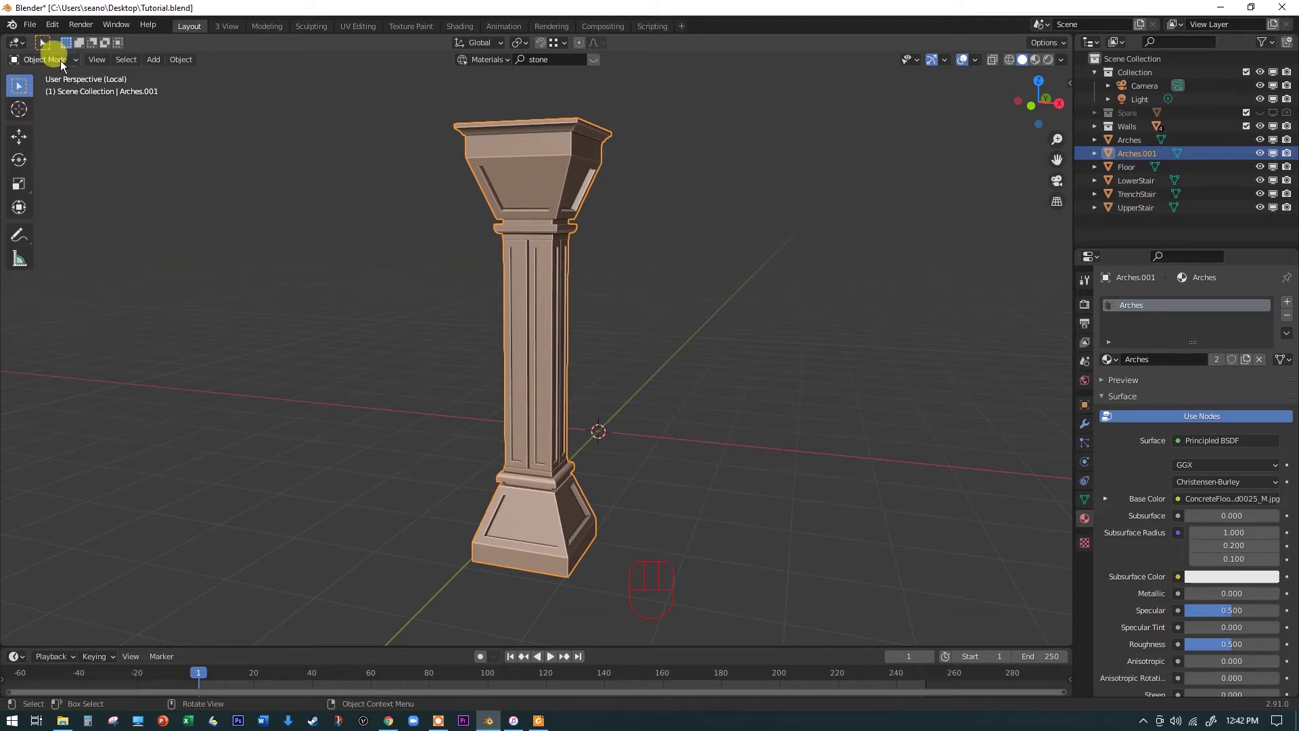
Add an icosphere with 2 subdivisions and a 1 m radius.
key("shift+a")
mouse_move(696, 366)
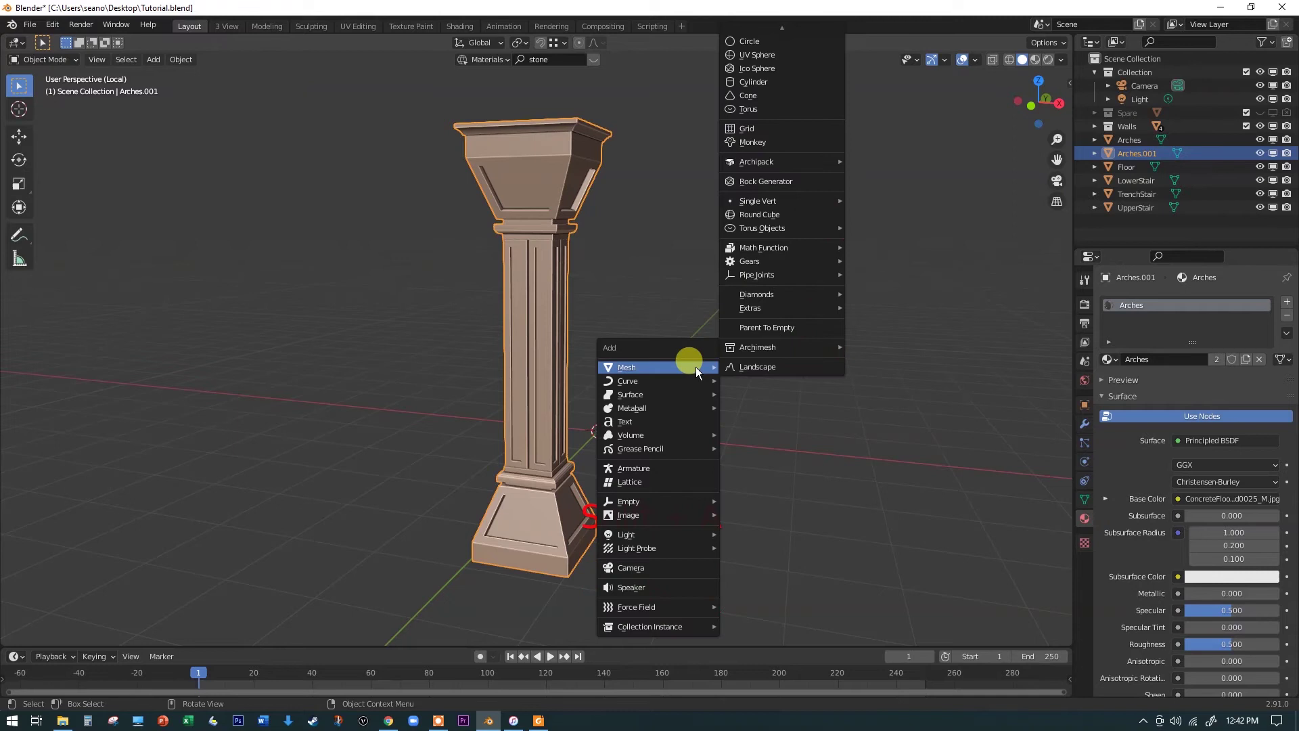
left_click(783, 69)
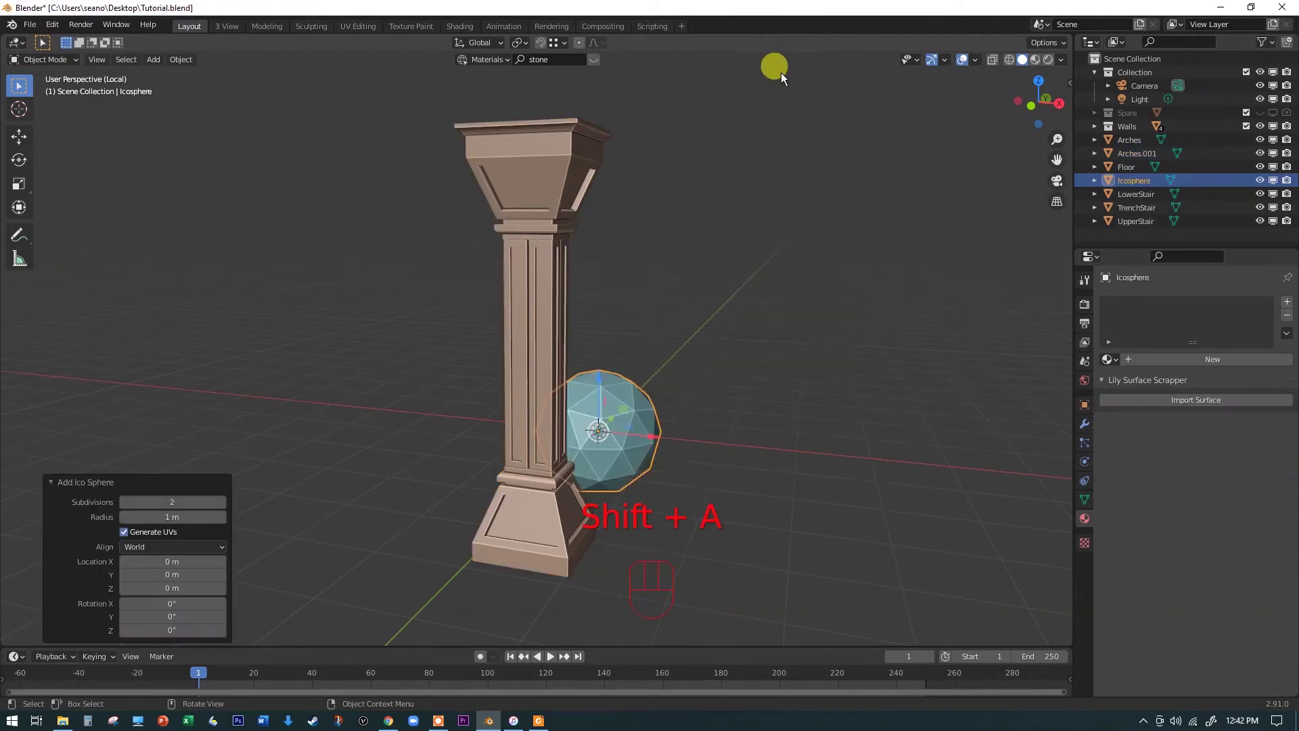
Move the icosphere onto the middle of the pillar's shaft and enter Edit Mode.
left_click_drag(615, 420, 499, 276)
left_click_drag(550, 343, 611, 360)
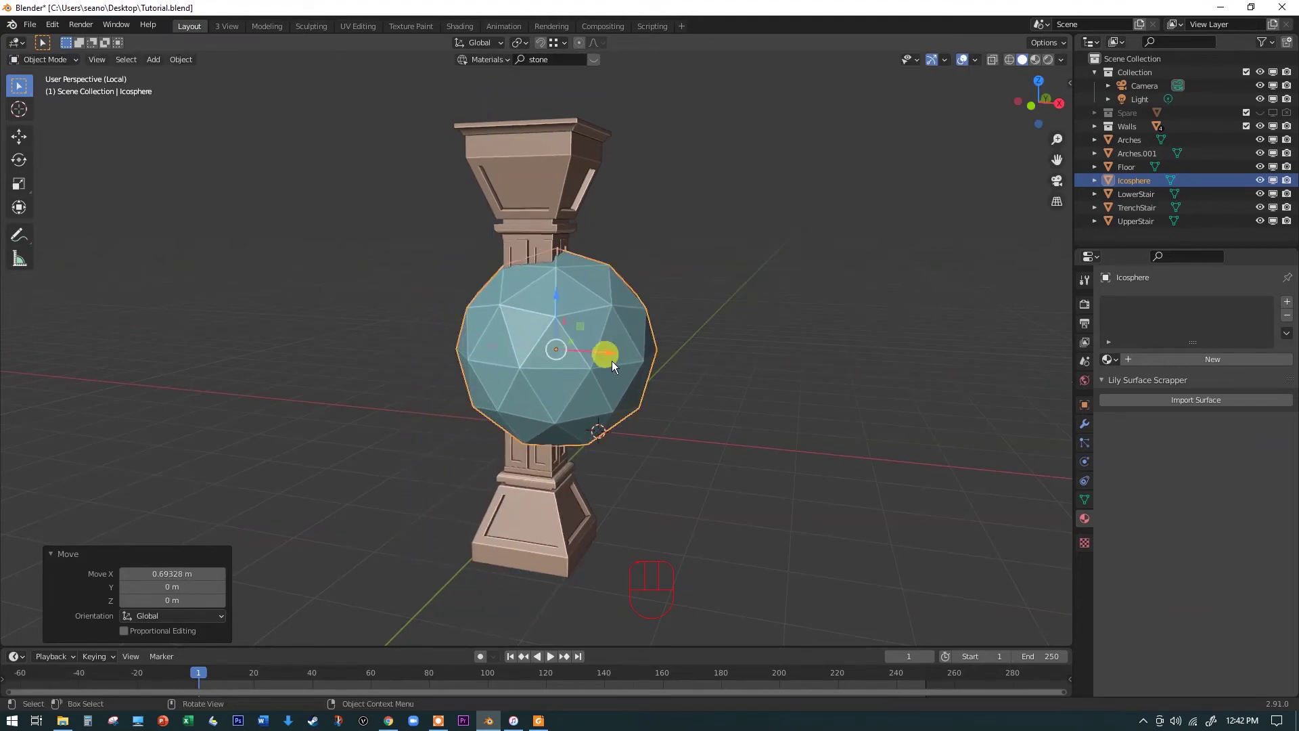
middle_click_drag(628, 374, 706, 415)
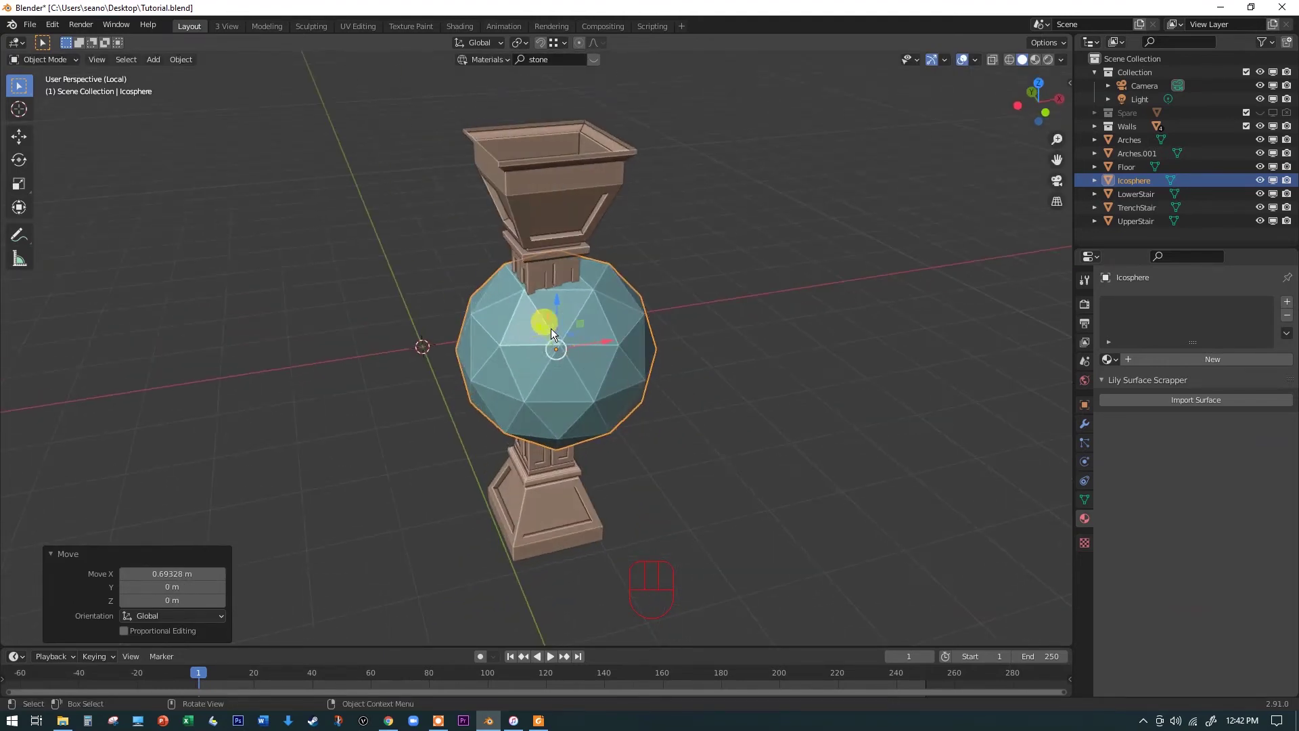
left_click_drag(555, 342, 576, 333)
middle_click_drag(575, 333, 616, 367)
key("Tab")
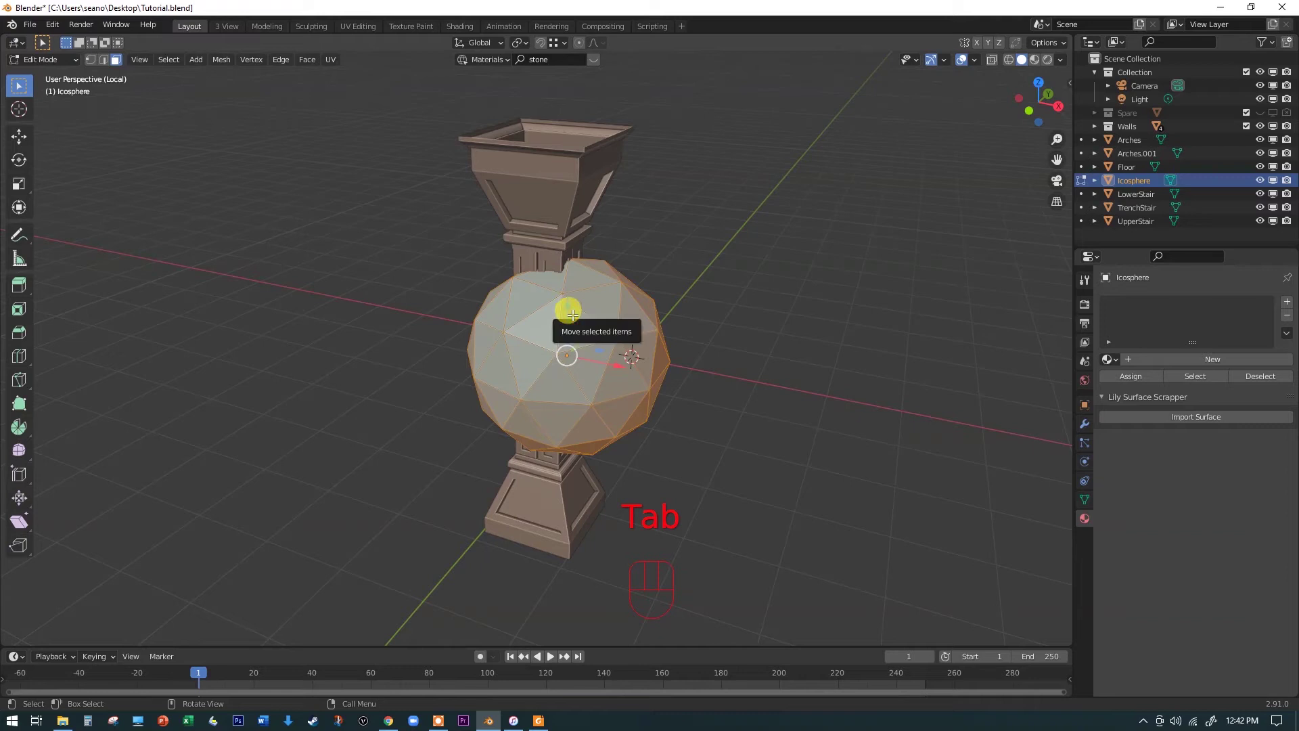
Stretch the icosphere along Z to a scale of 1.797.
key("s")
key("z")
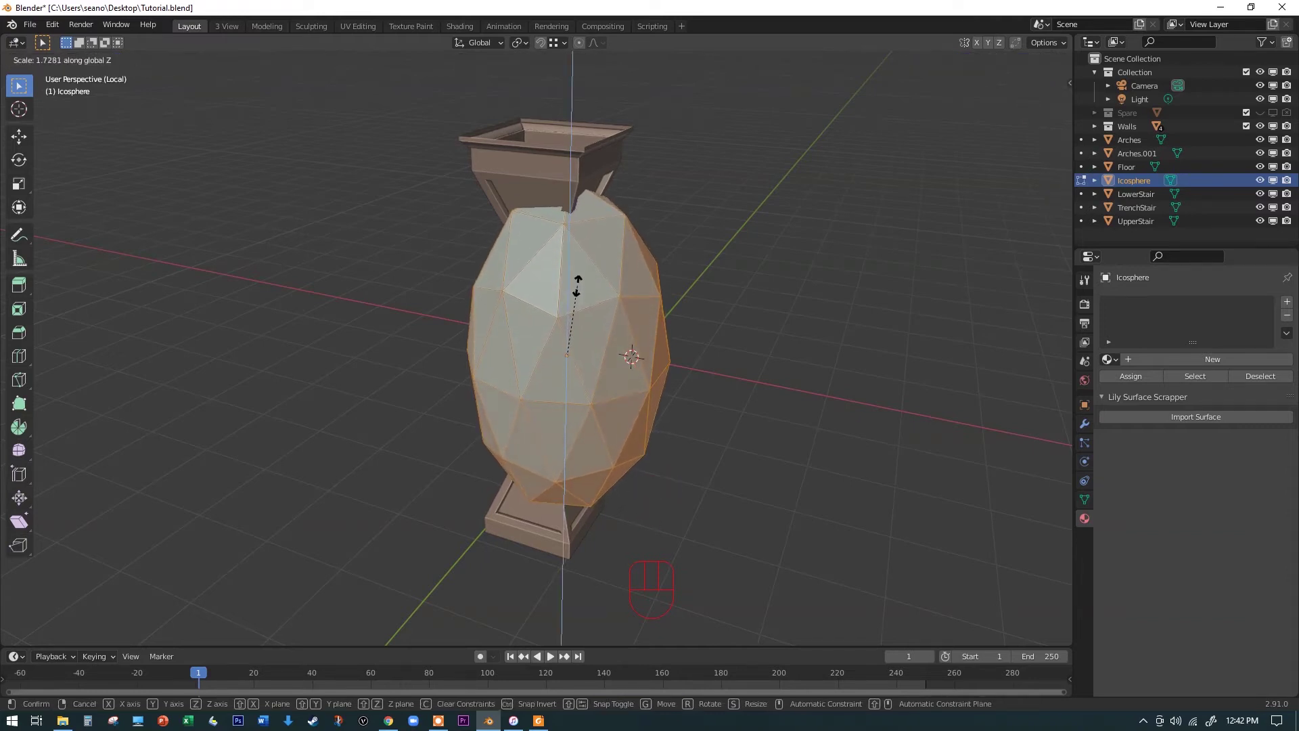
left_click(578, 283)
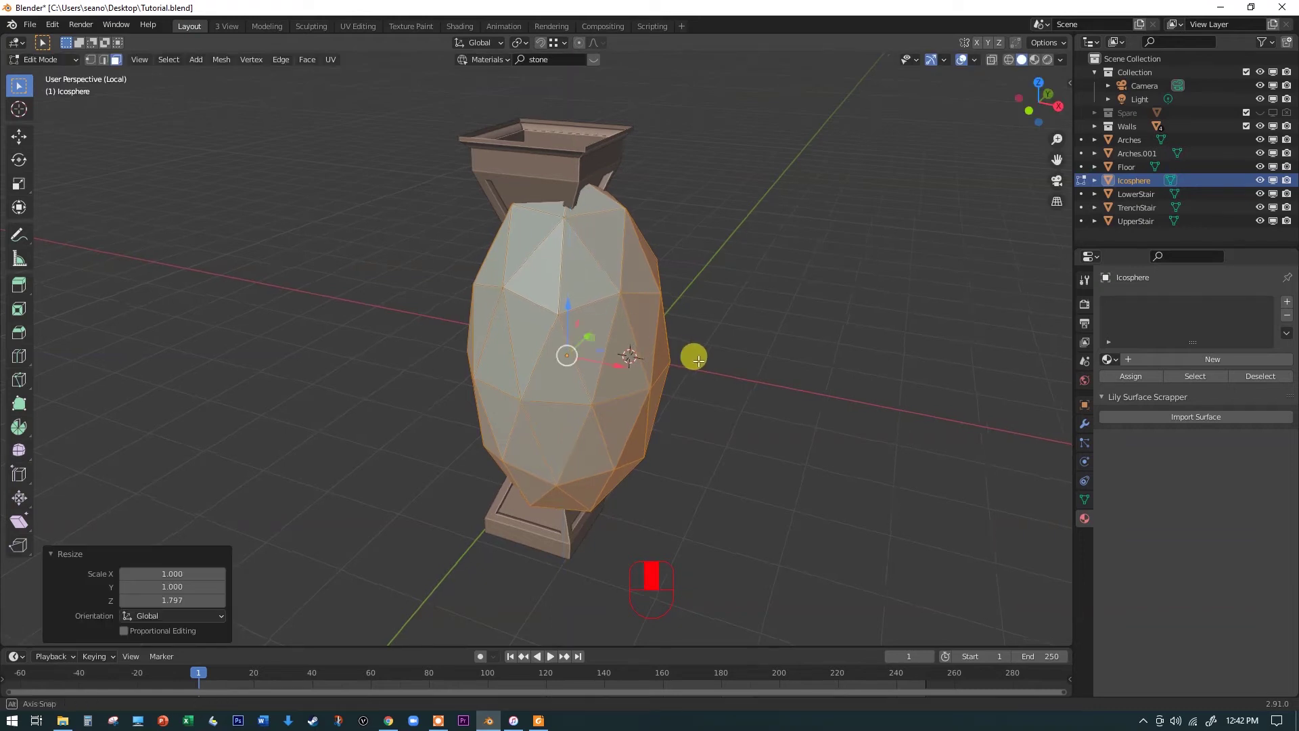
middle_click_drag(693, 356, 298, 322)
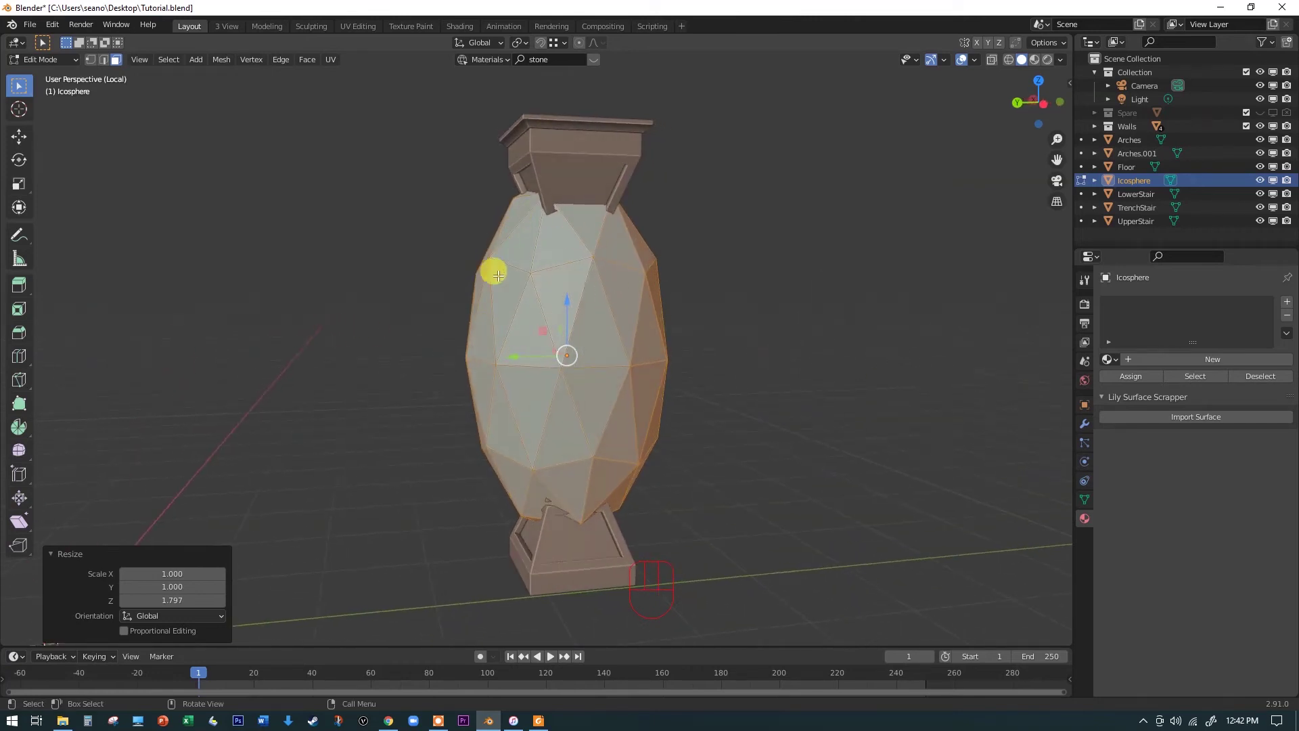
scroll(546, 525, "up", 4)
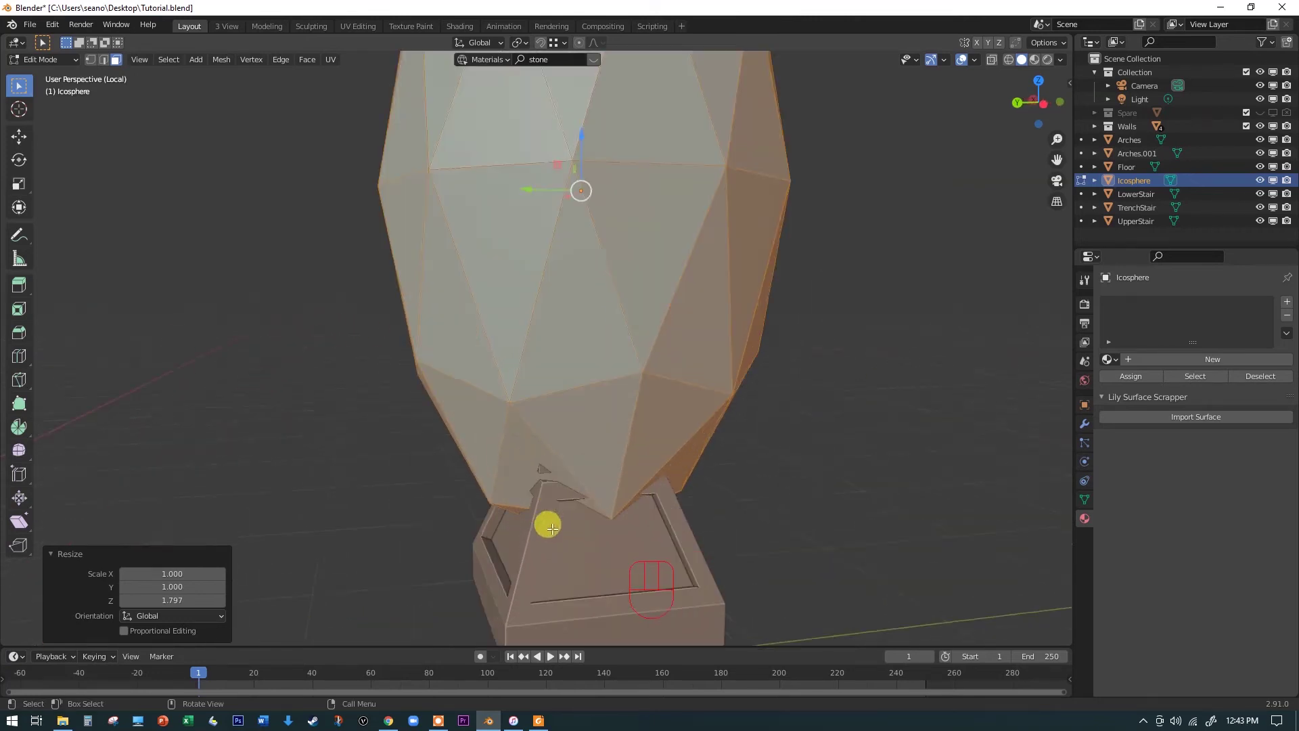
scroll(525, 399, "down", 1)
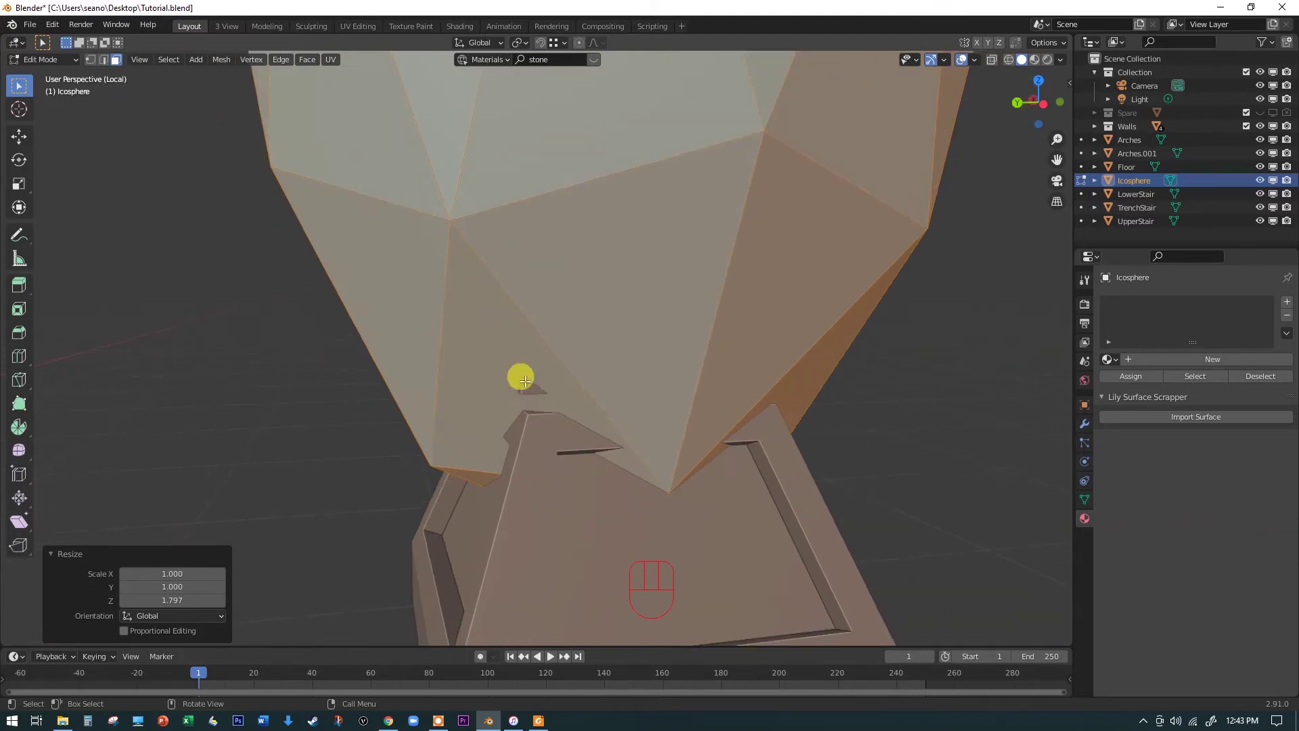
scroll(530, 375, "down", 1)
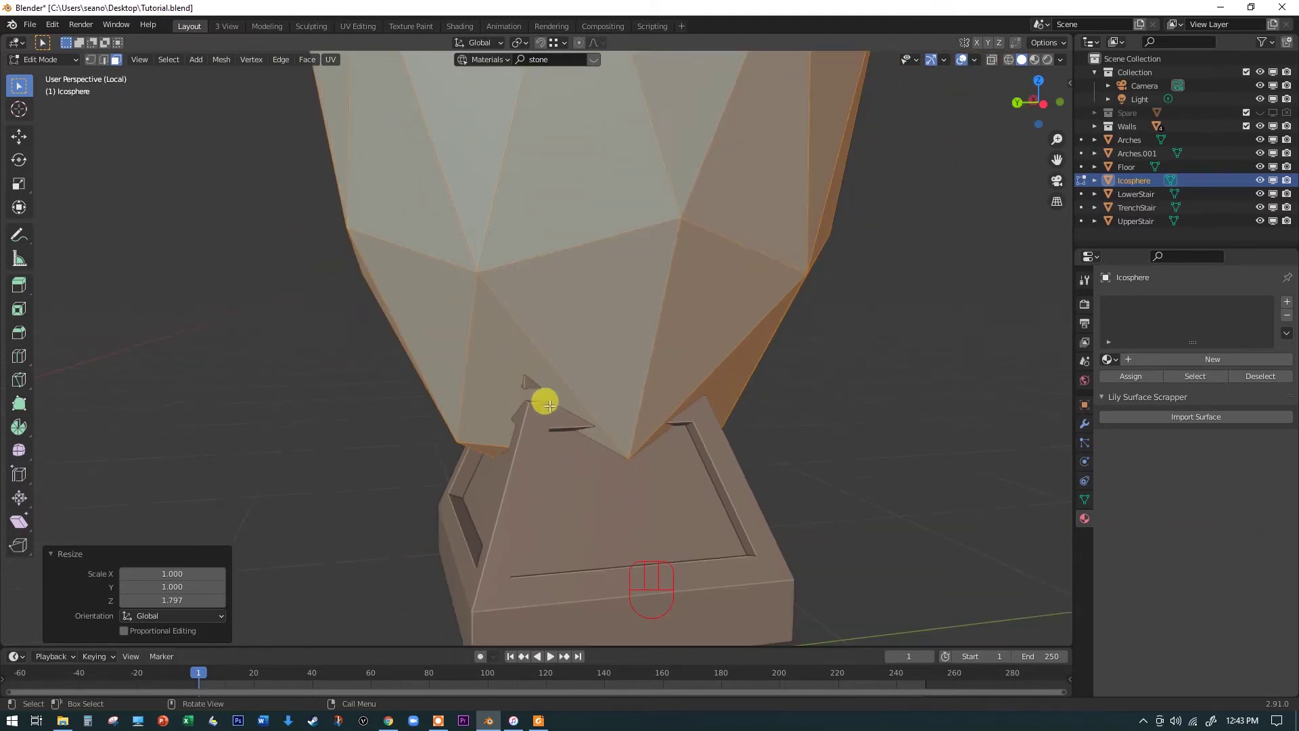
In vertex mode, lower one icosphere vertex along Z, then return to Object Mode.
left_click(473, 275)
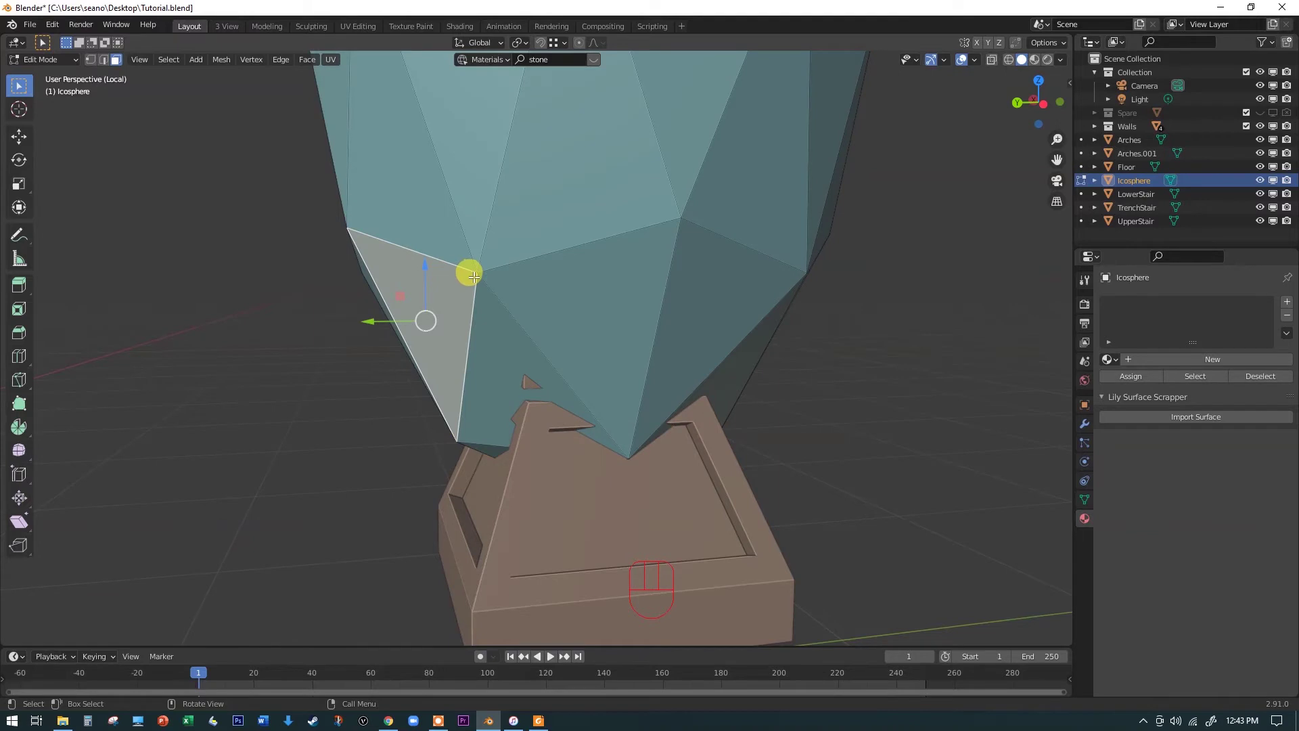
key("1")
left_click(474, 274)
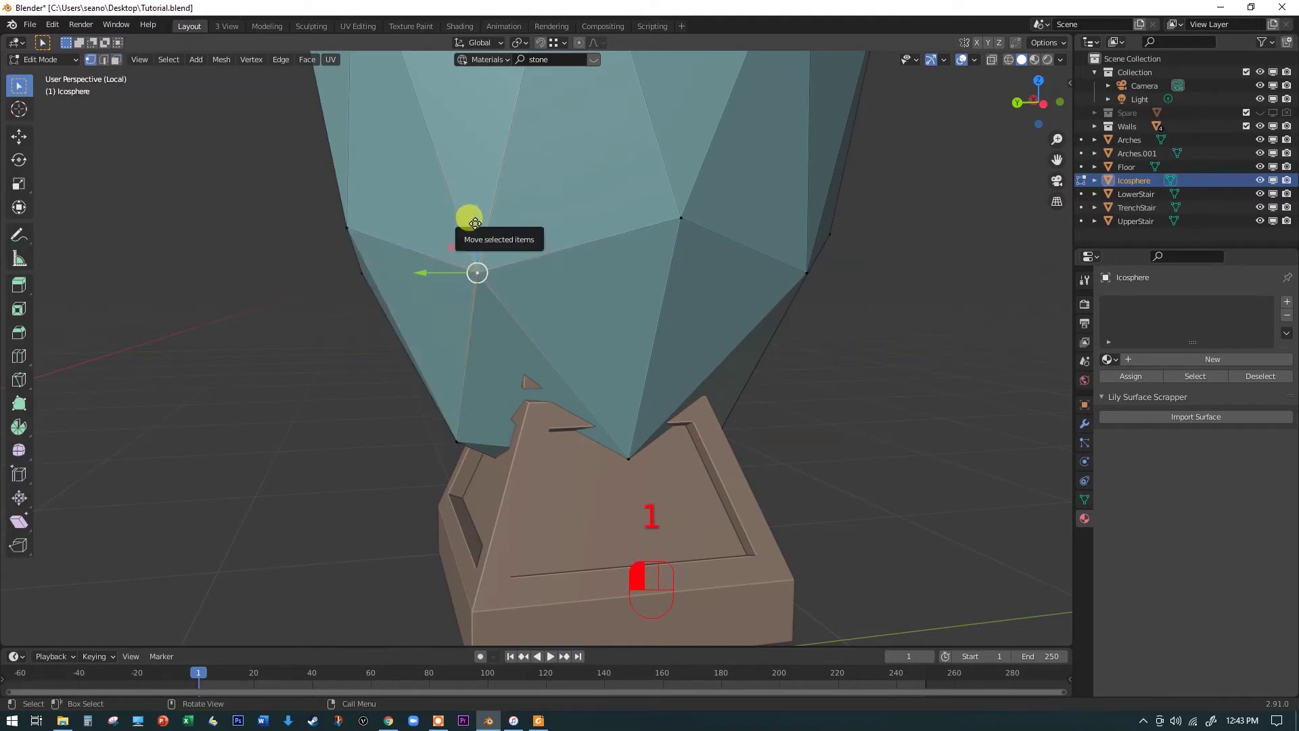
left_click_drag(464, 217, 465, 290)
middle_click_drag(801, 357, 660, 348)
scroll(865, 380, "down", 5)
middle_click_drag(864, 379, 800, 407)
scroll(778, 380, "down", 3)
scroll(801, 406, "down", 4)
middle_click_drag(882, 386, 836, 398)
scroll(818, 252, "up", 2)
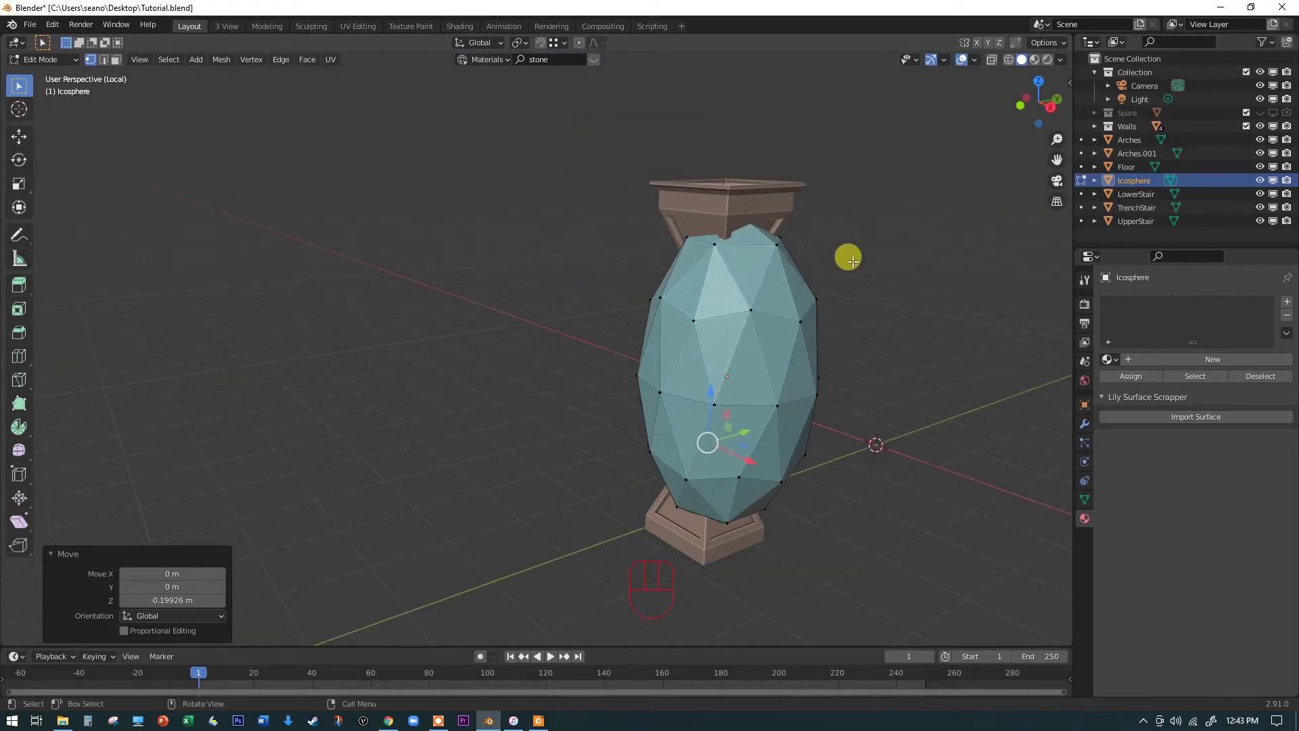
key("Tab")
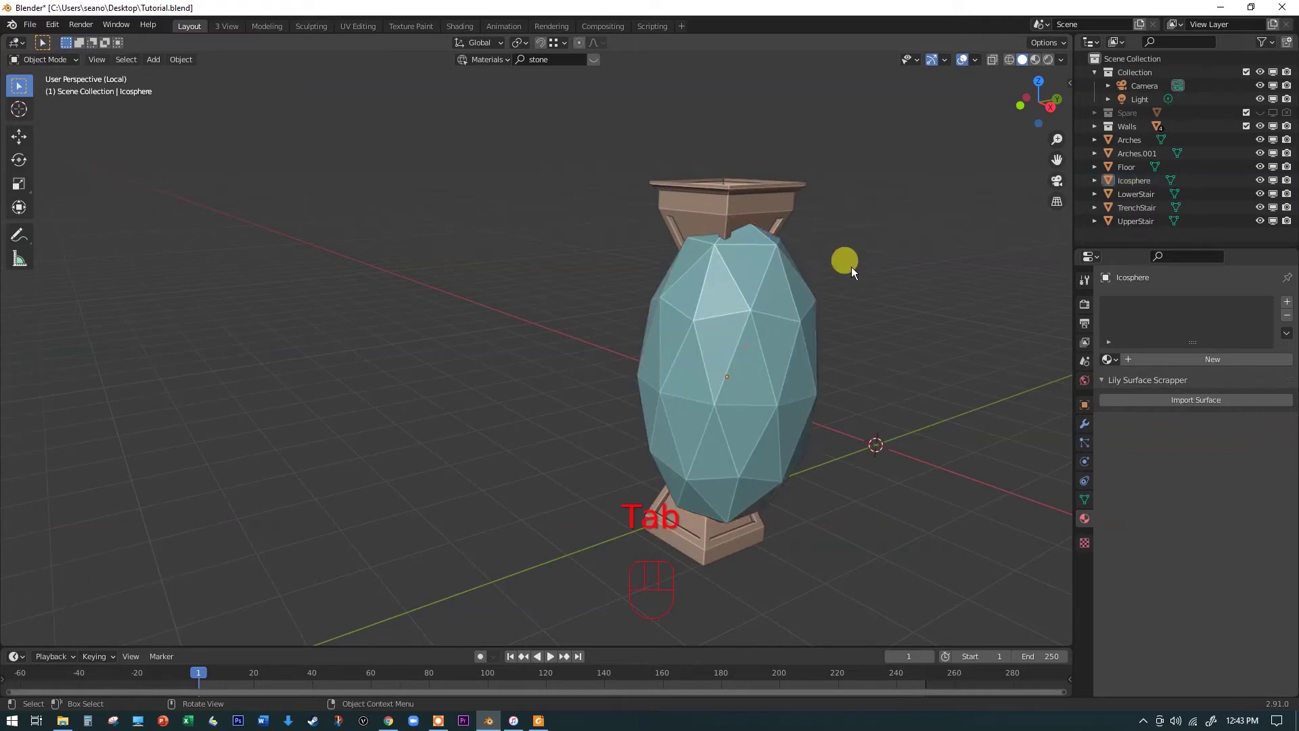
Add a Boolean Difference modifier to Arches.001 using Icosphere as the cutting object.
left_click(742, 197)
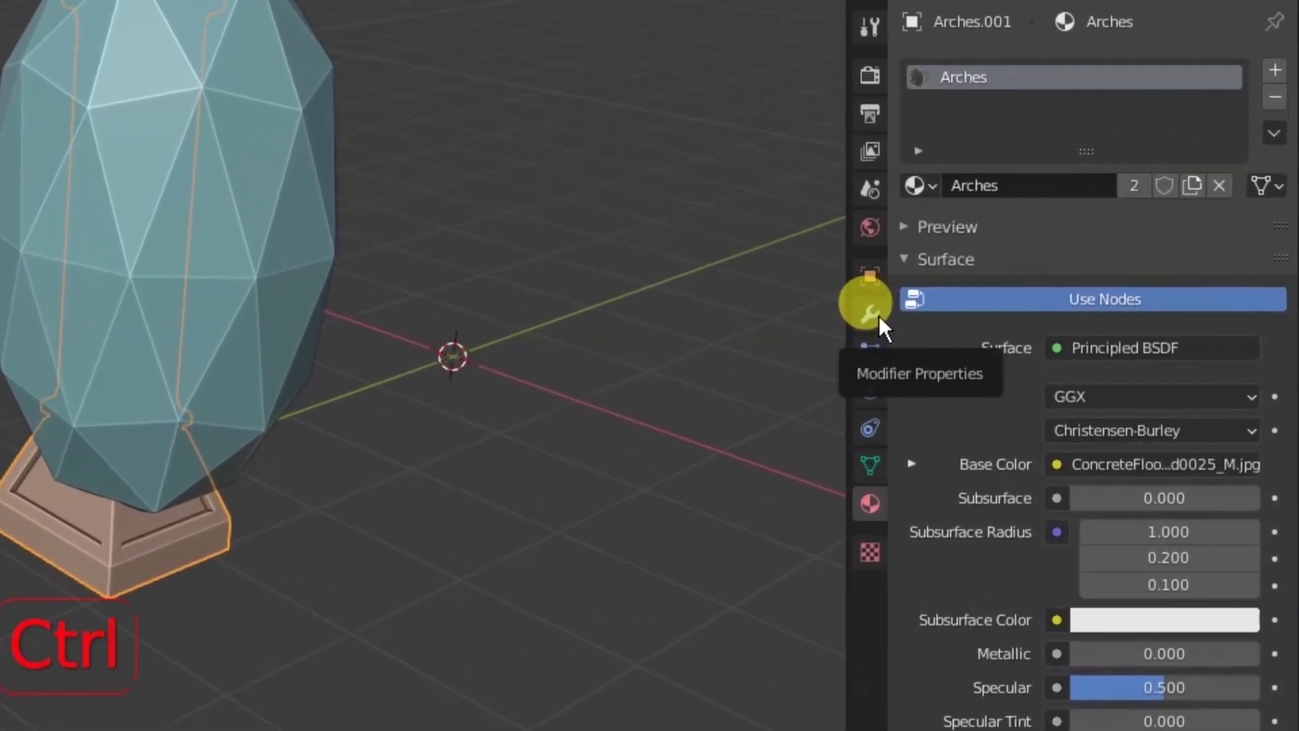
left_click(954, 356)
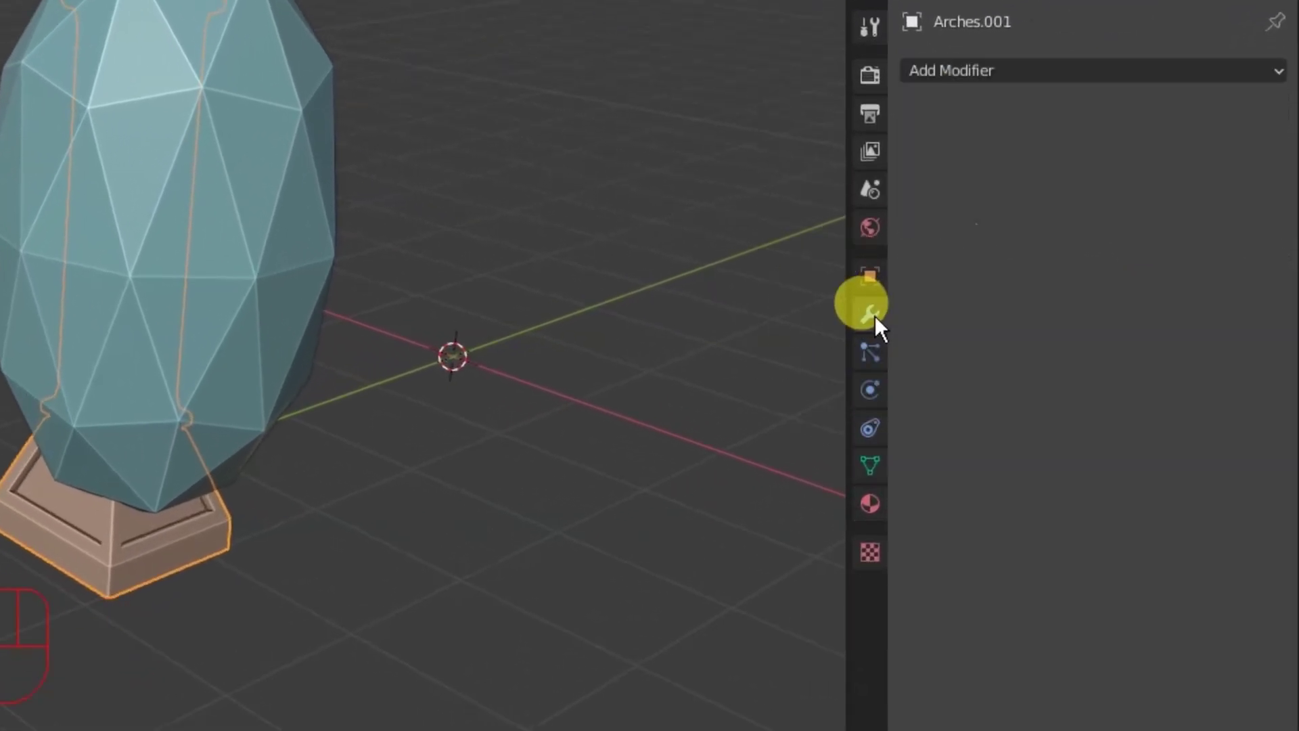
left_click(972, 76)
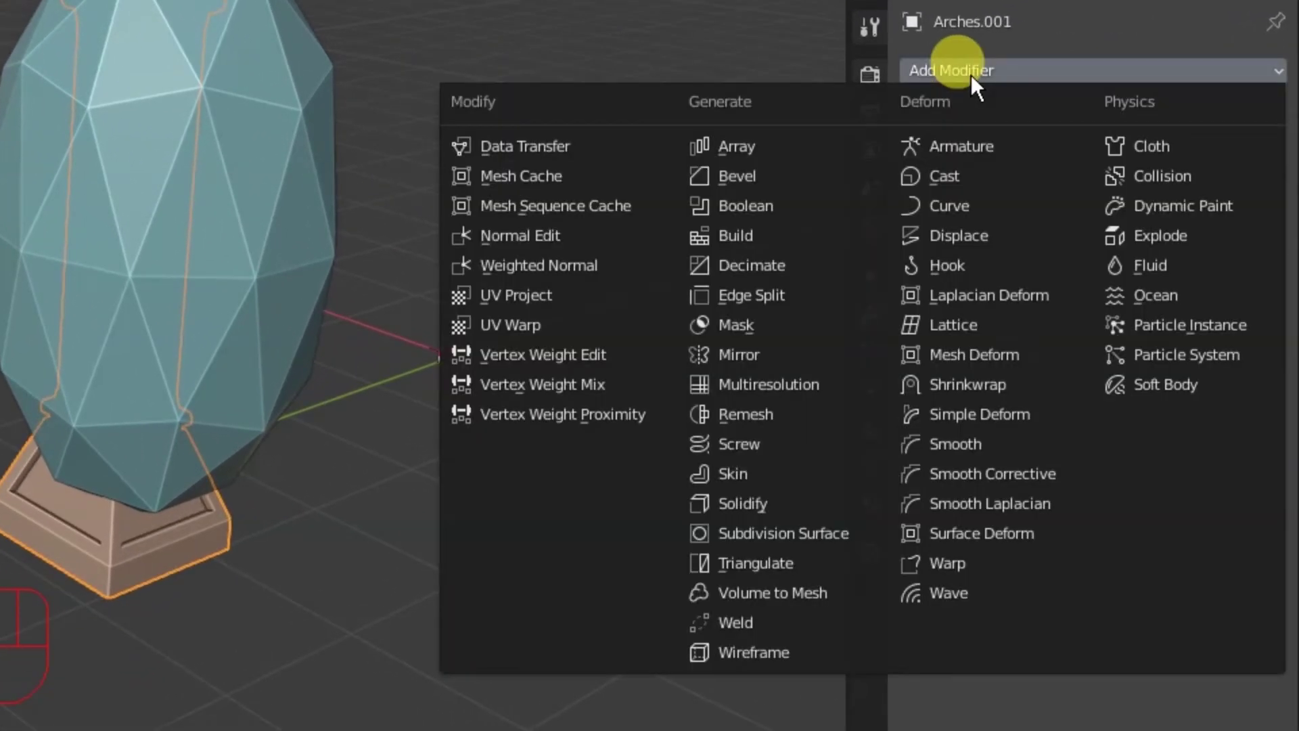
left_click(742, 206)
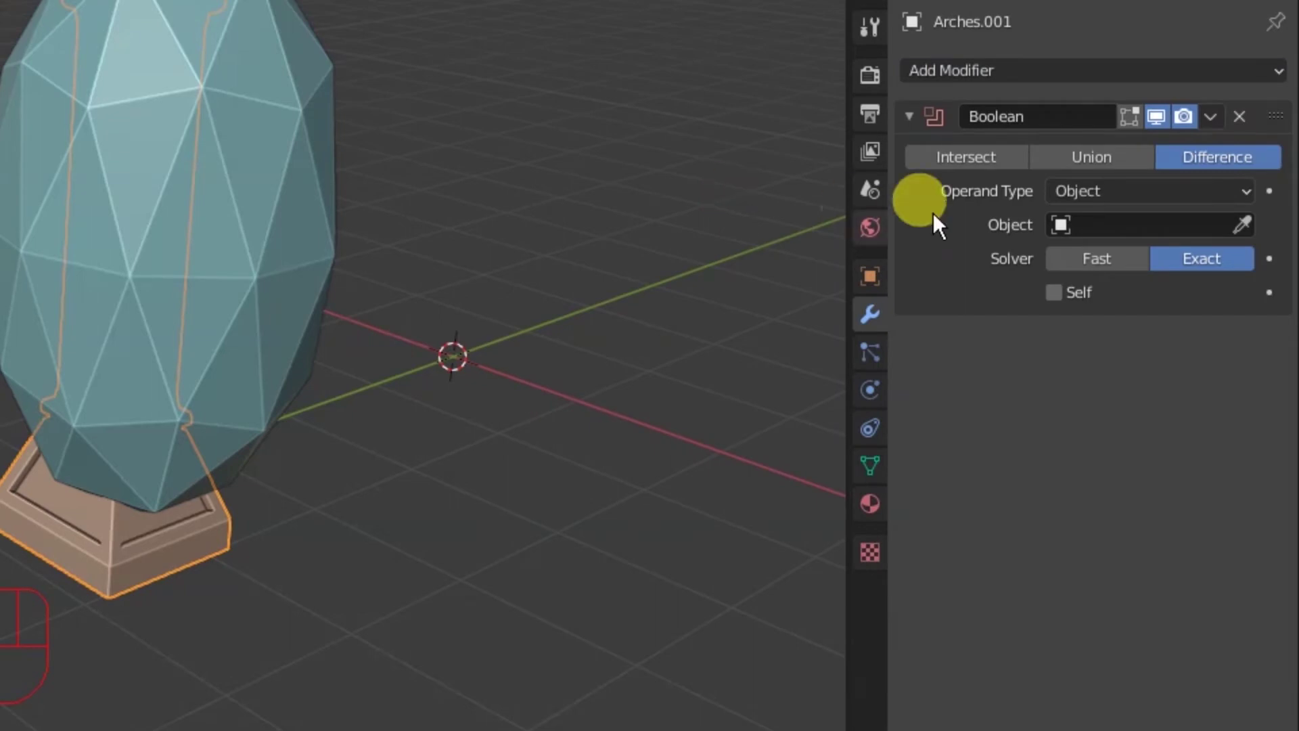
left_click(1154, 227)
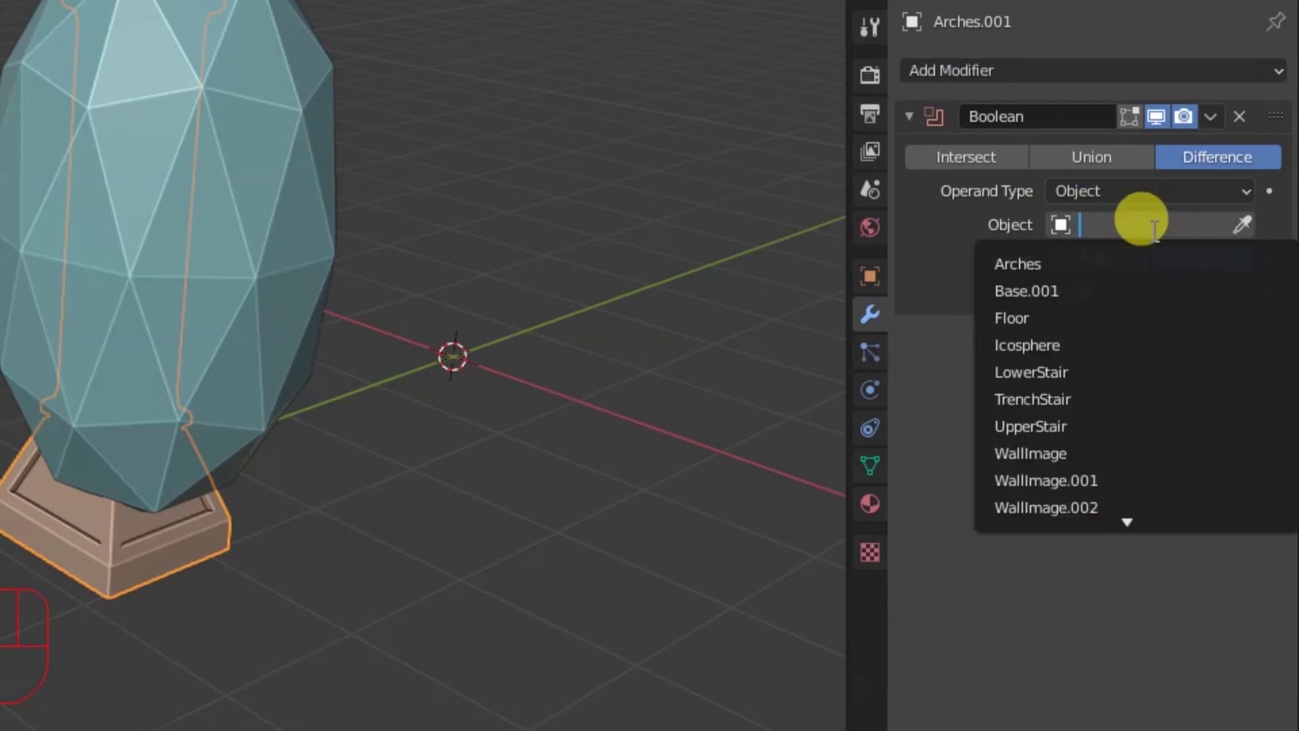
left_click(1046, 347)
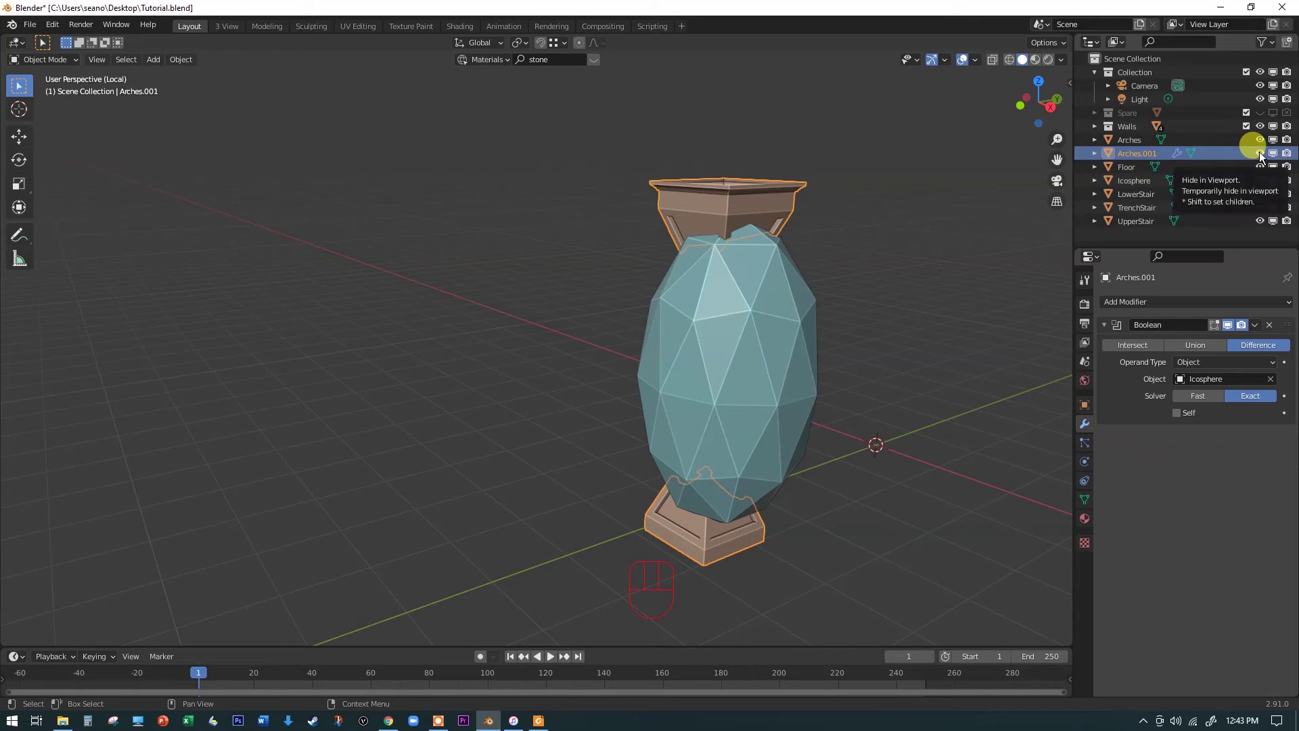
Hide the Icosphere and inspect the hollowed pillar pieces from a few angles.
left_click(1260, 180)
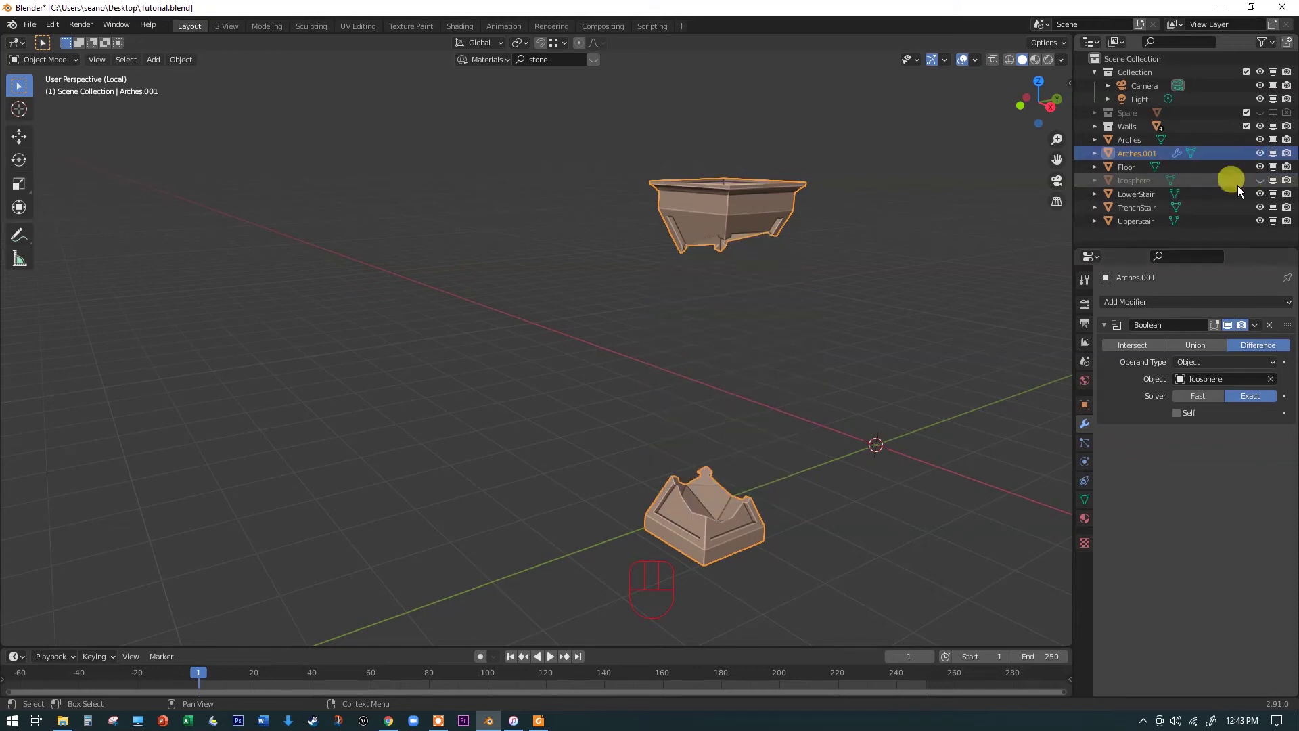
middle_click_drag(787, 377, 785, 342)
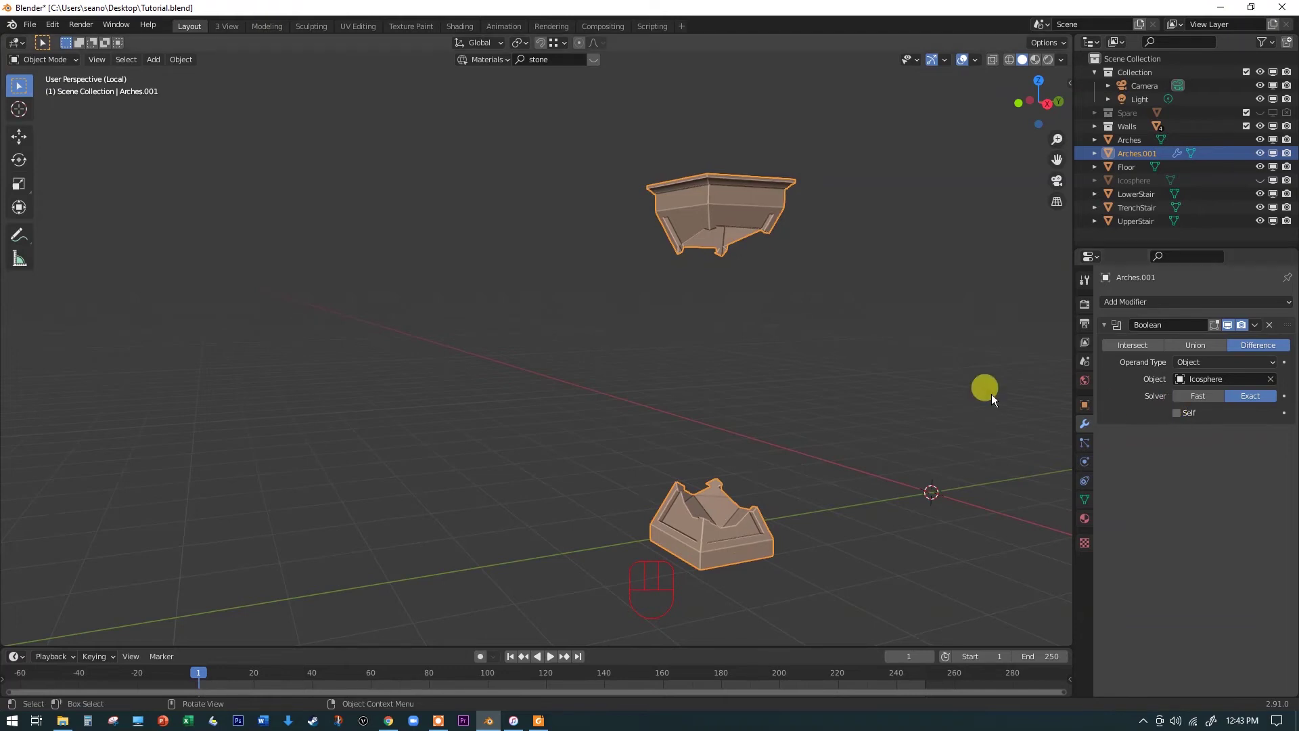
middle_click_drag(880, 374, 863, 339)
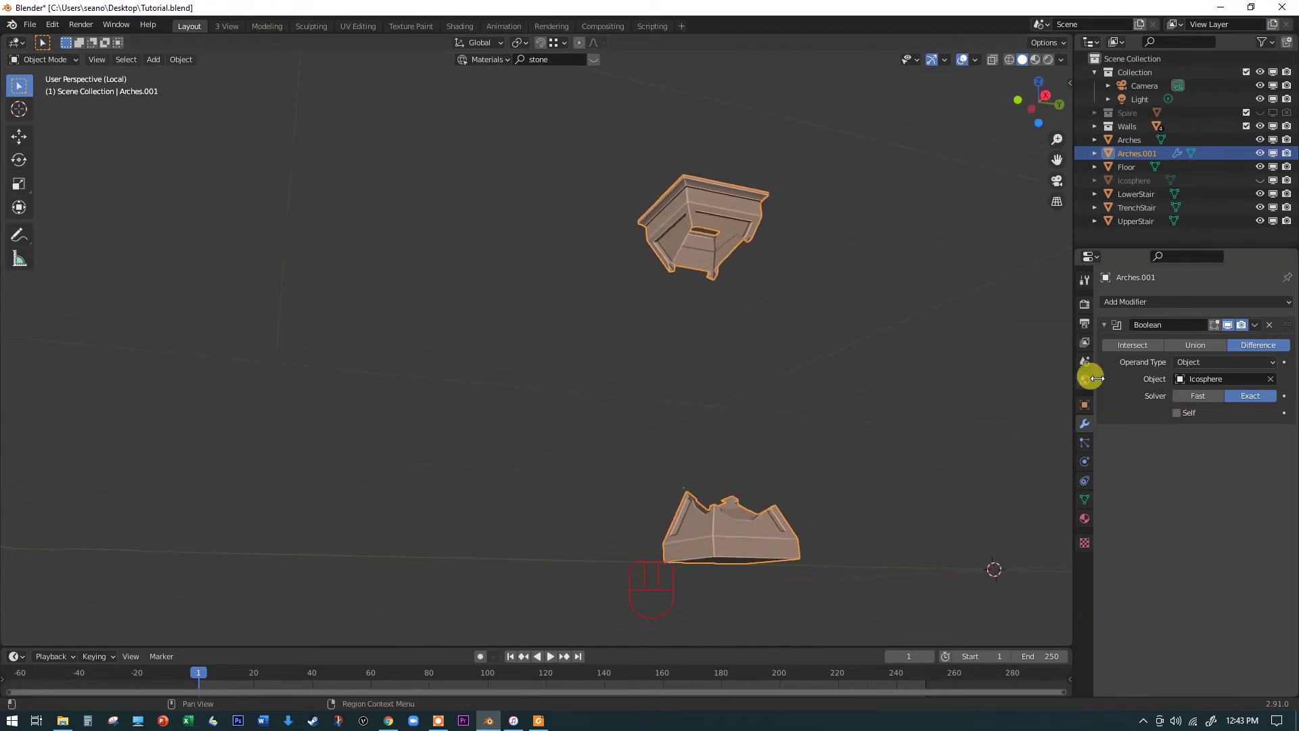
Compare the Fast and Exact Boolean solvers, leaving the solver on Fast.
left_click(1198, 396)
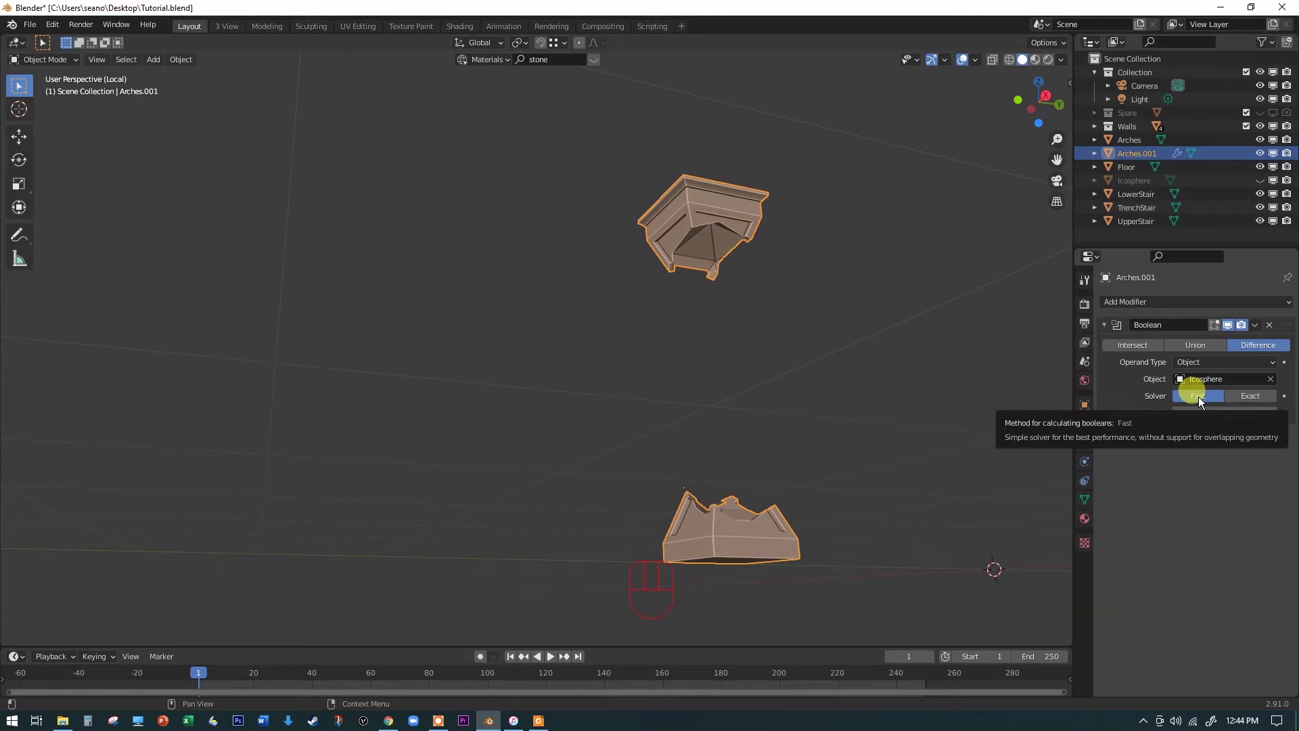
middle_click_drag(793, 518, 720, 513)
scroll(720, 513, "up", 3)
left_click(1241, 396)
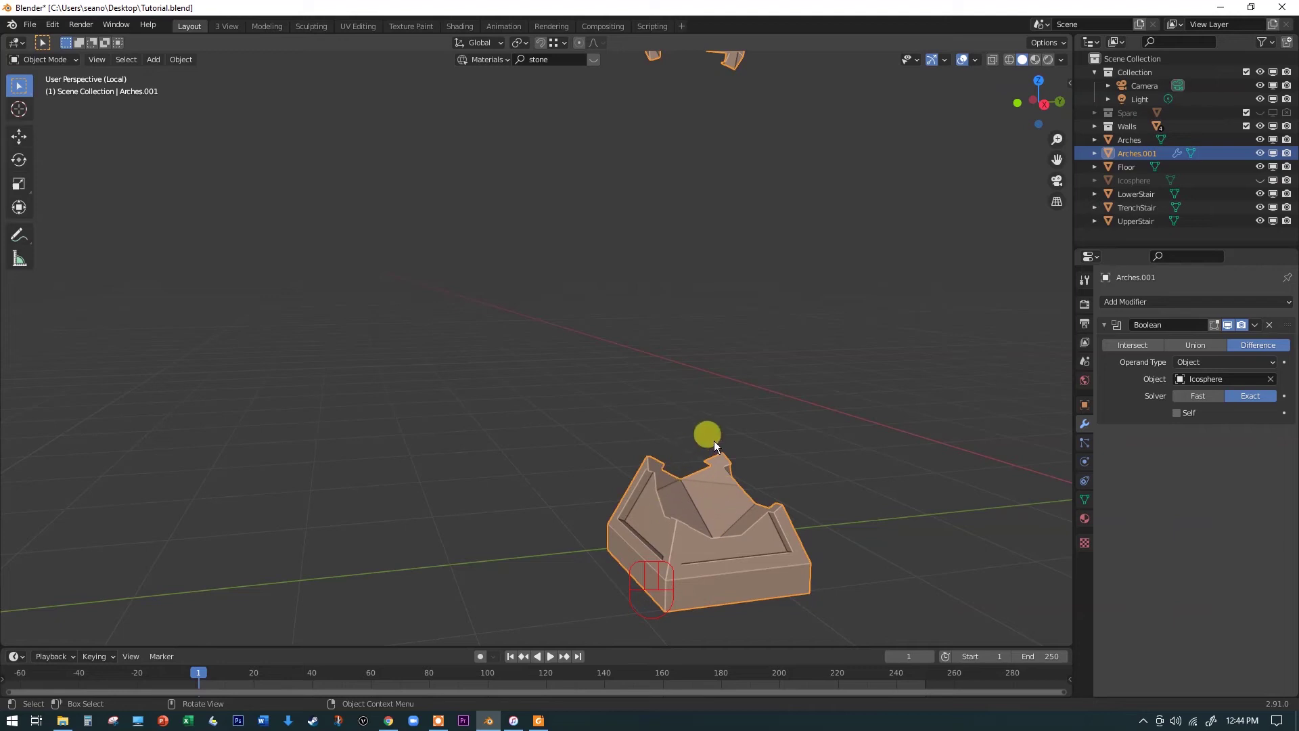
middle_click_drag(867, 387, 850, 331)
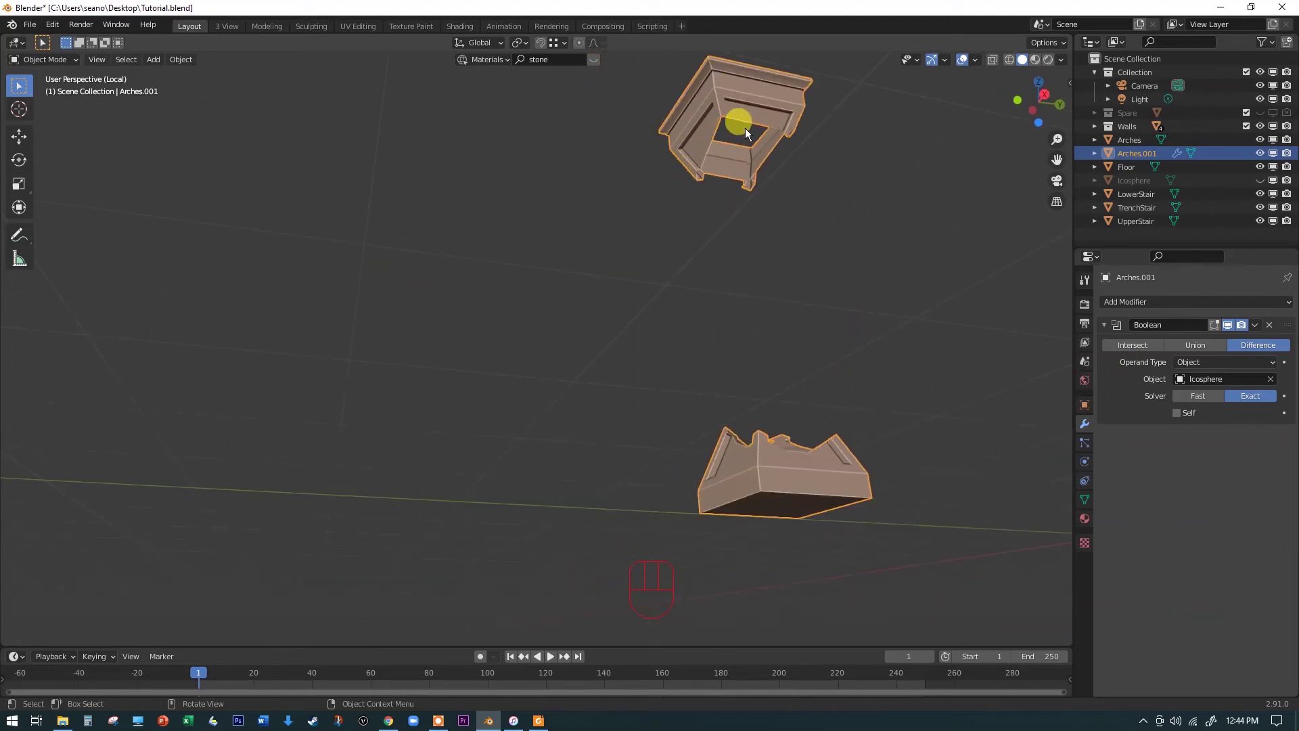
middle_click_drag(823, 210, 887, 261)
left_click(1204, 398)
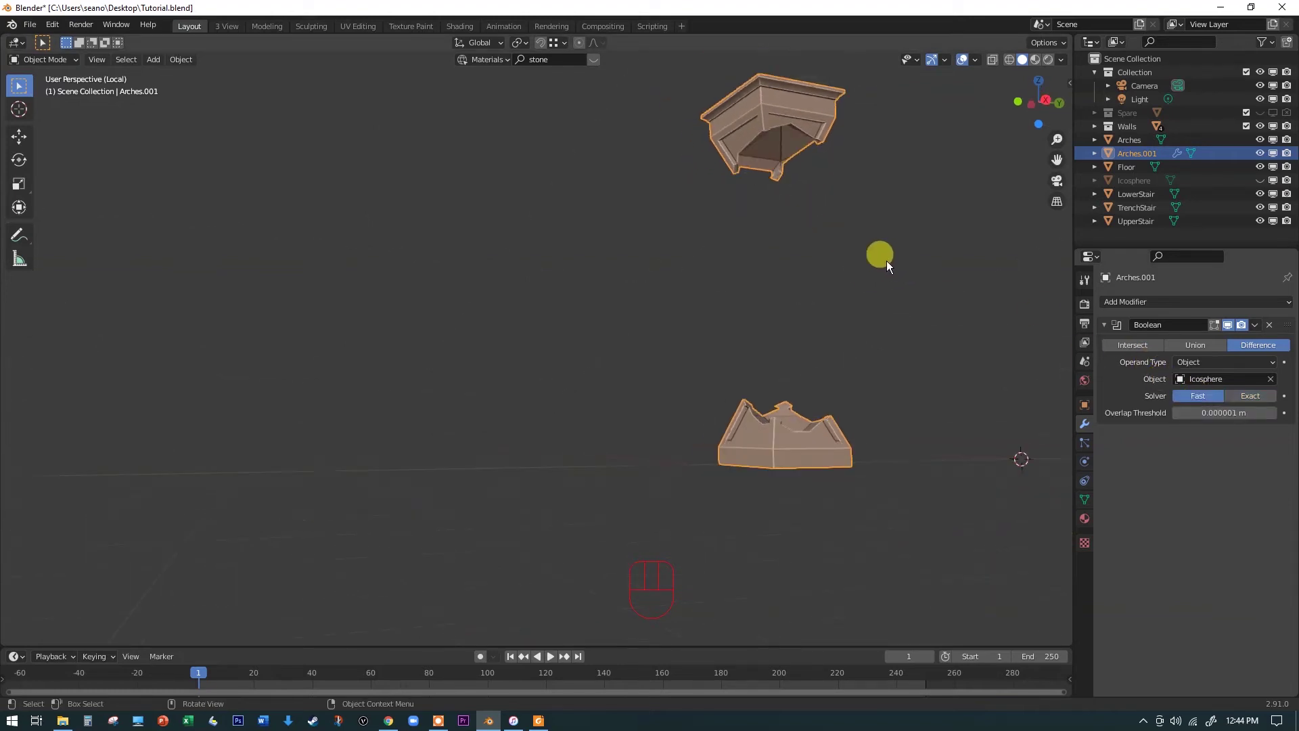
middle_click_drag(822, 211, 821, 230)
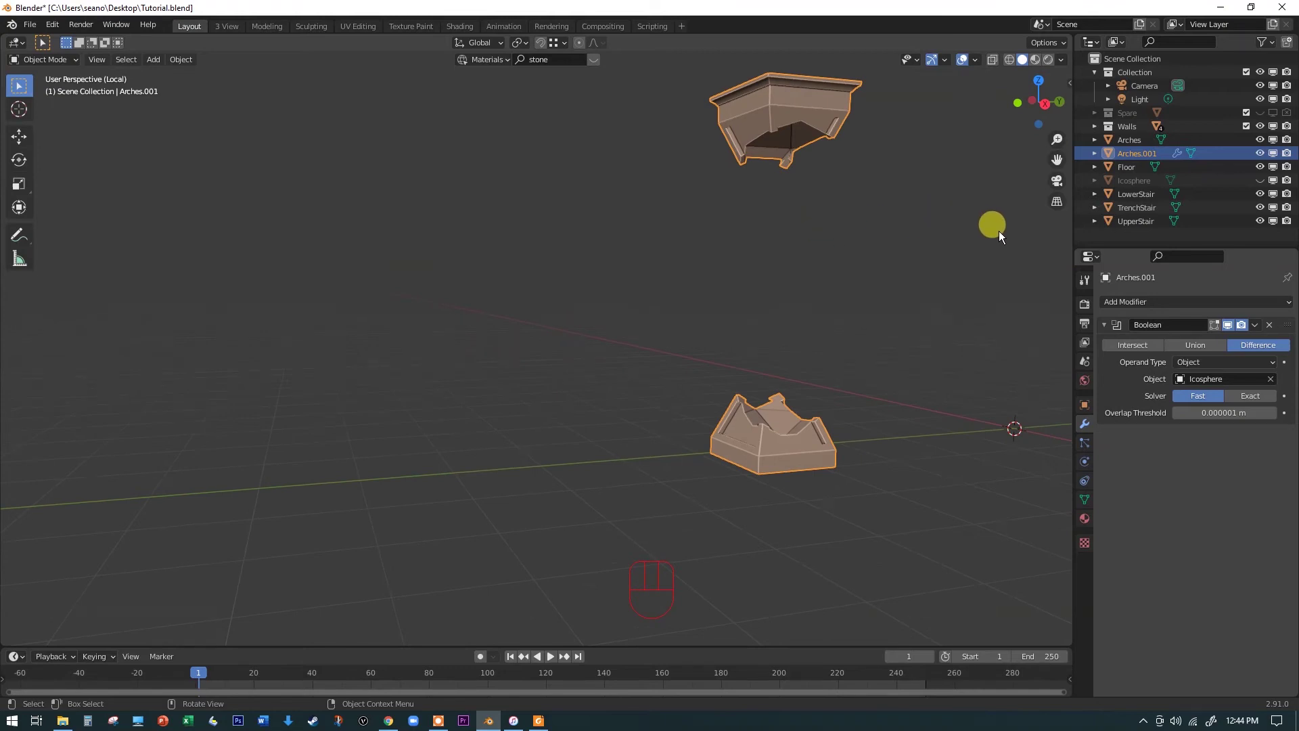
Unhide the Icosphere, switch to wireframe, and enter its Edit Mode.
left_click(1138, 181)
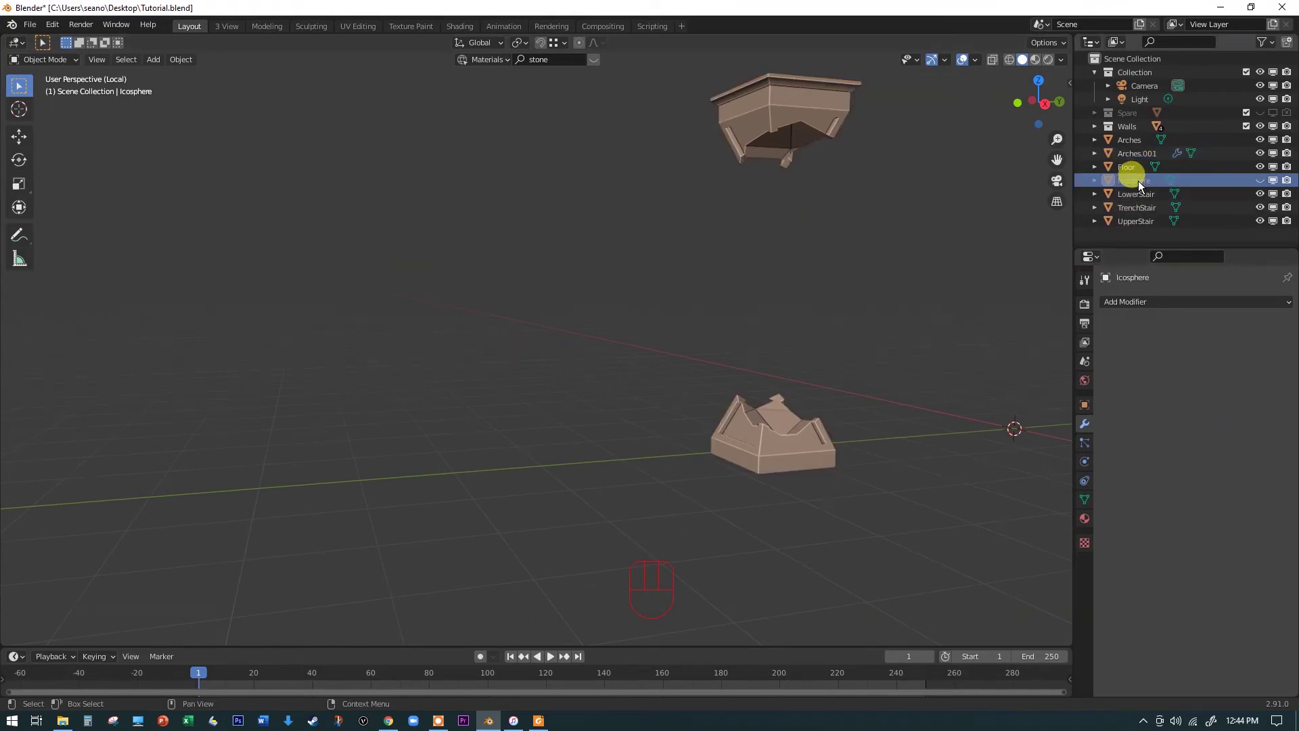
left_click(1260, 181)
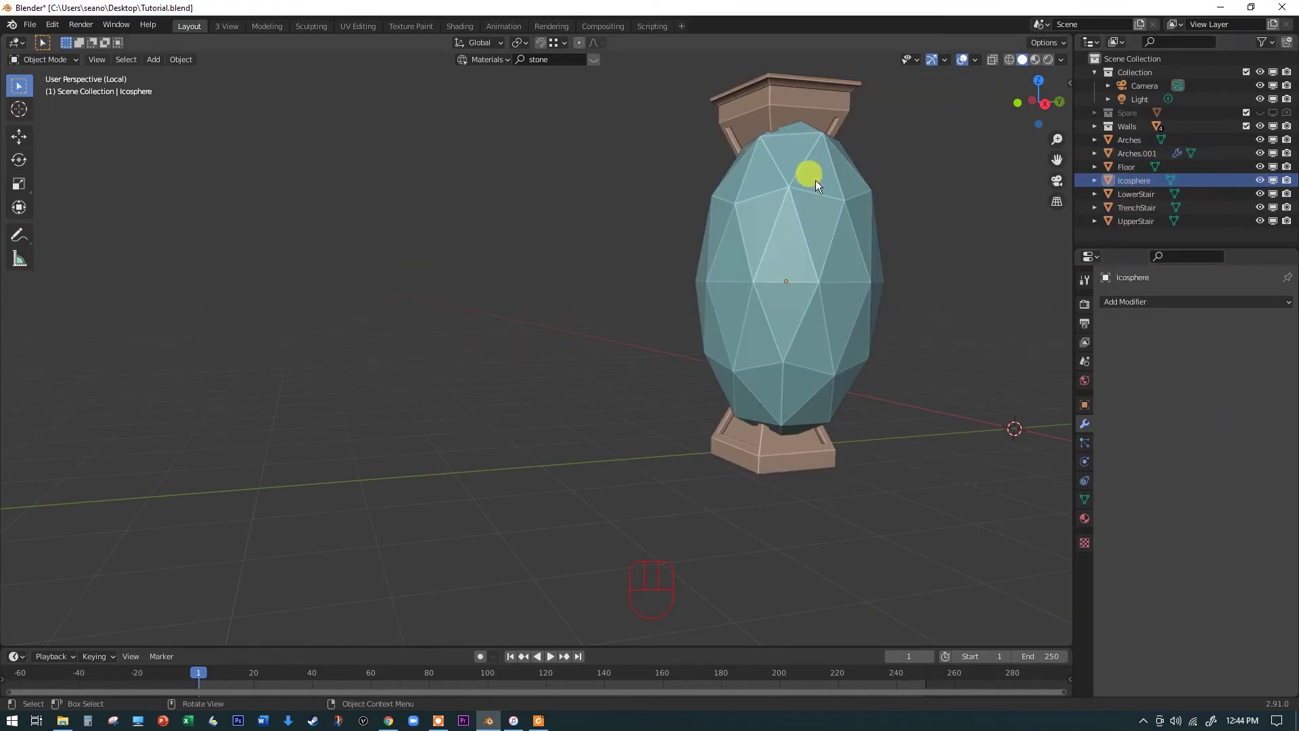
left_click(1009, 59)
scroll(789, 119, "up", 5)
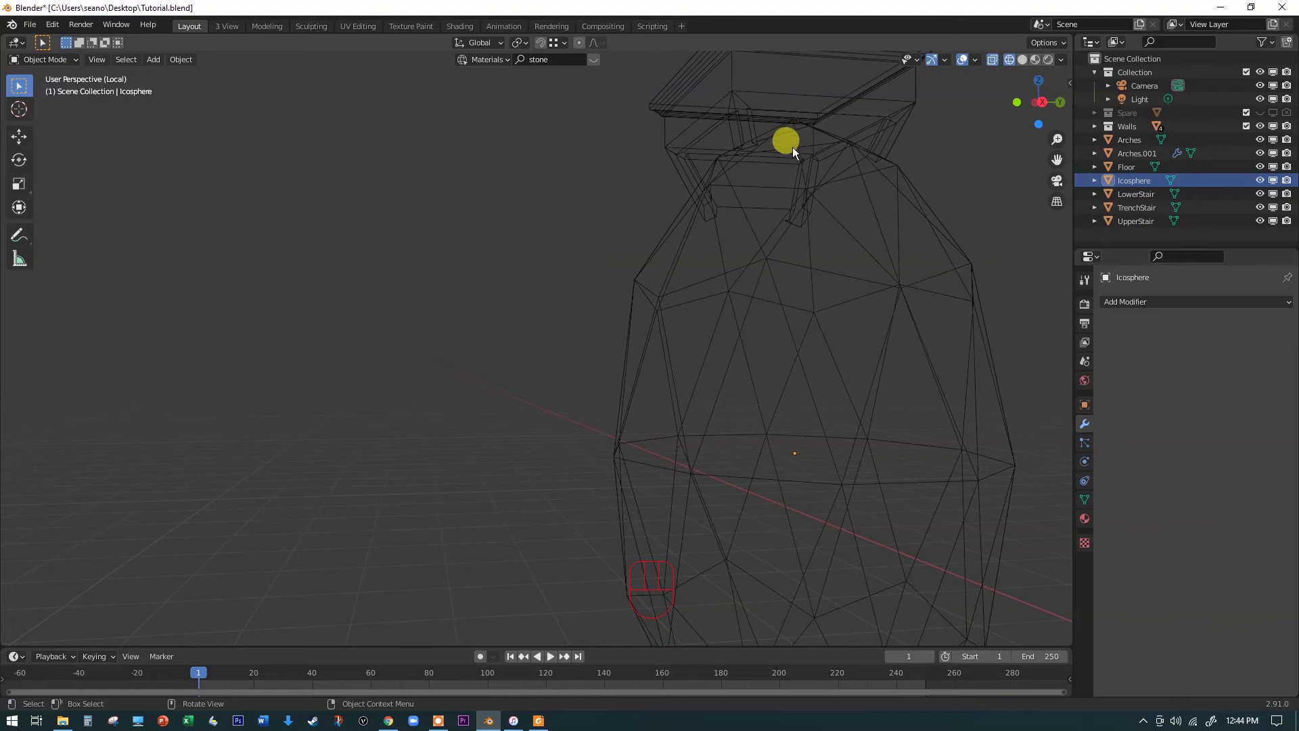
left_click(793, 148)
key("Tab")
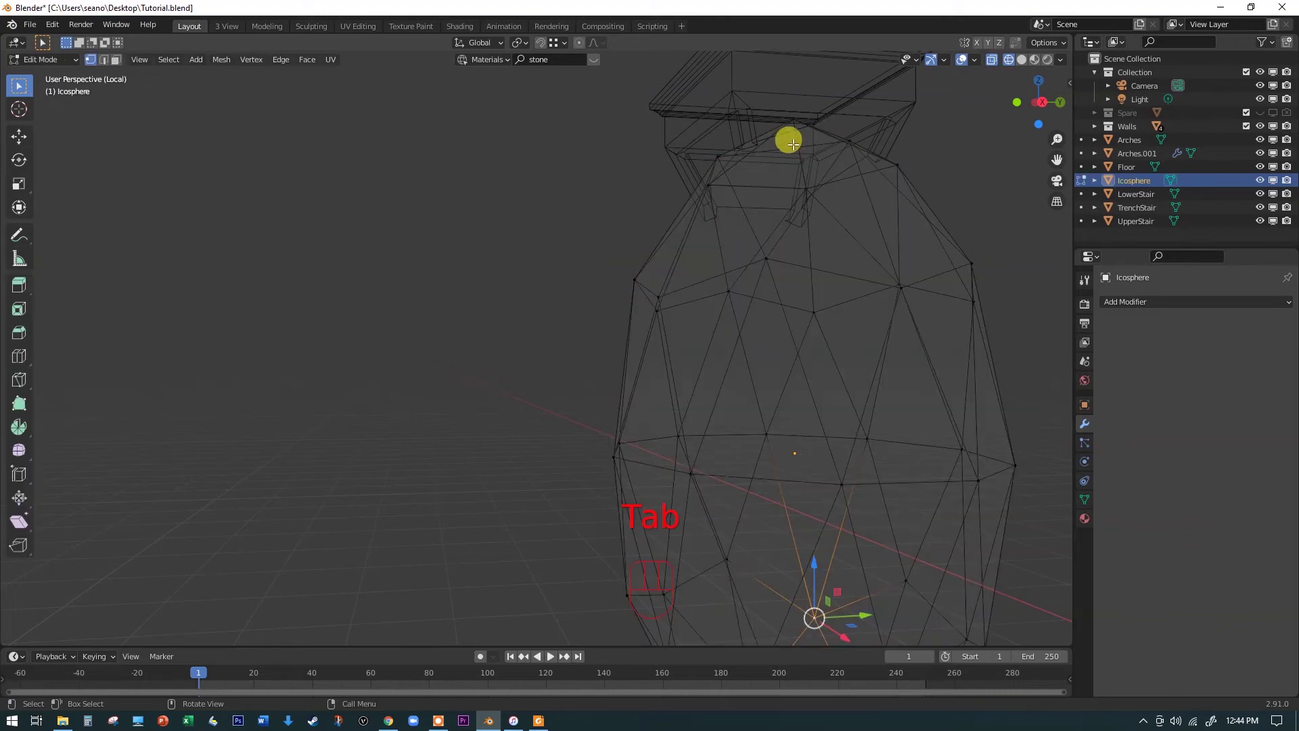
Lower the icosphere's top vertices, two of them by about 0.09 m and 0.19 m.
left_click(792, 119)
left_click_drag(799, 77, 789, 112)
middle_click_drag(729, 169, 737, 192)
left_click(719, 168)
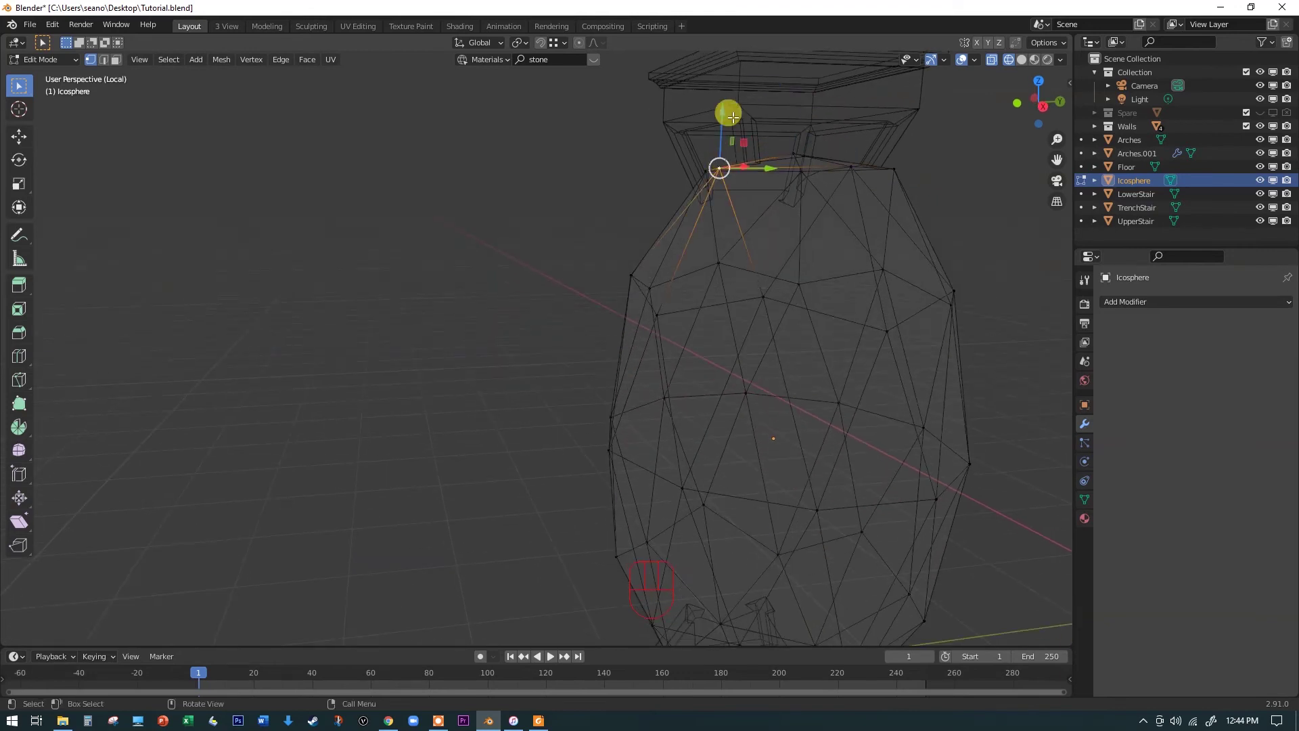
left_click_drag(724, 112, 708, 145)
left_click(704, 169)
middle_click_drag(708, 145, 907, 169)
scroll(704, 203, "up", 4)
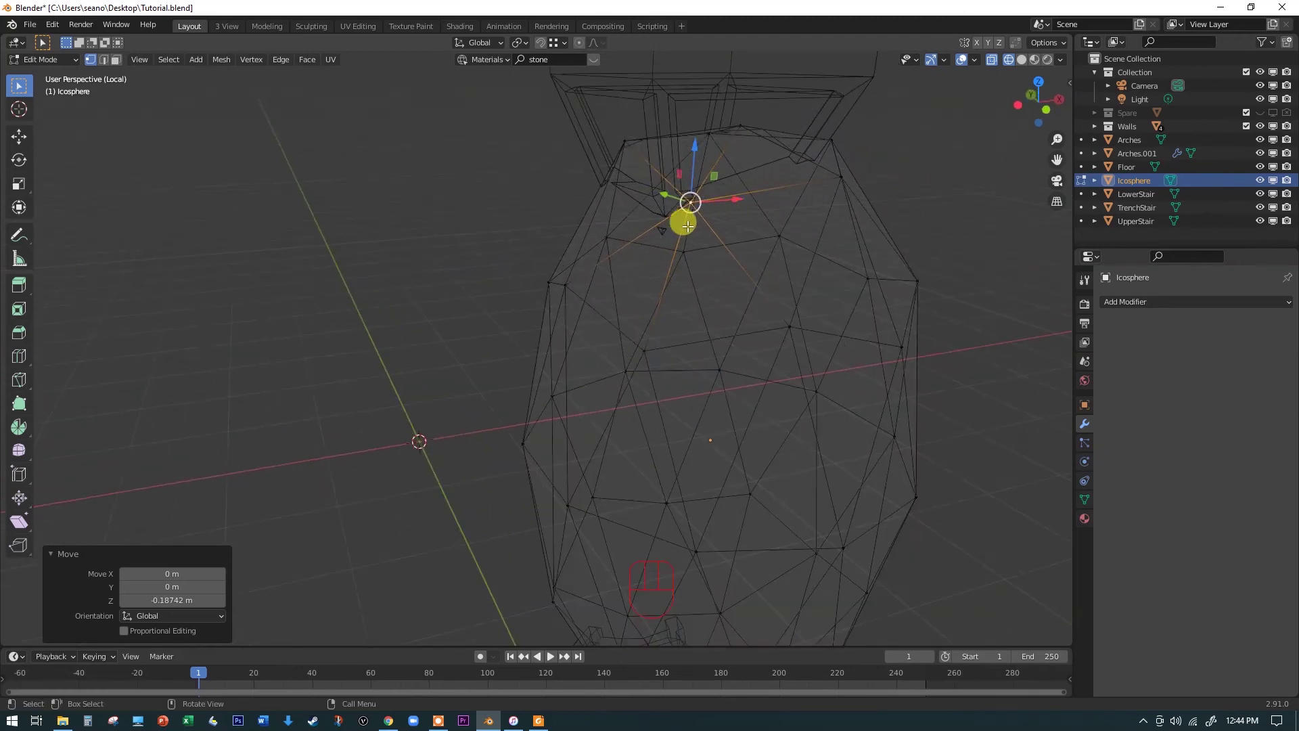
left_click_drag(753, 187, 738, 190)
middle_click_drag(738, 191, 569, 198)
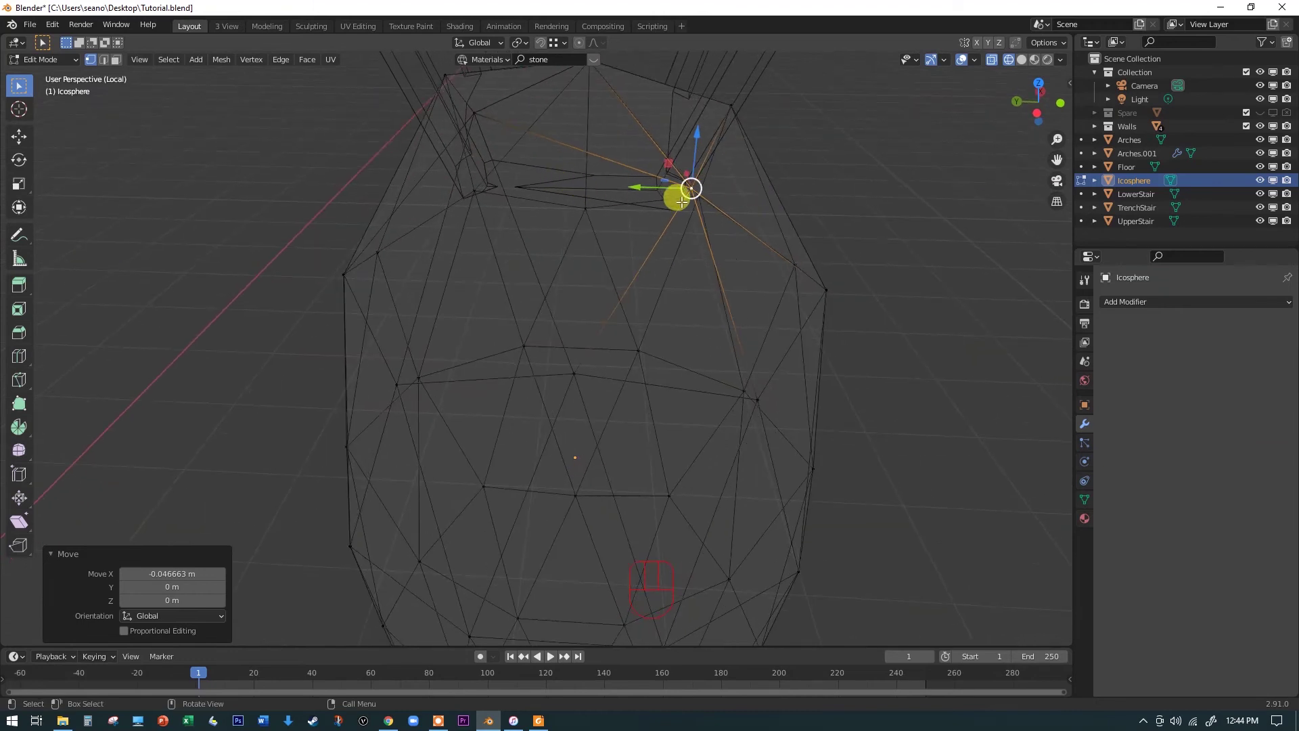
Lower the upper-left vertex about 0.1 m and shift a top-right vertex along X.
left_click(483, 190)
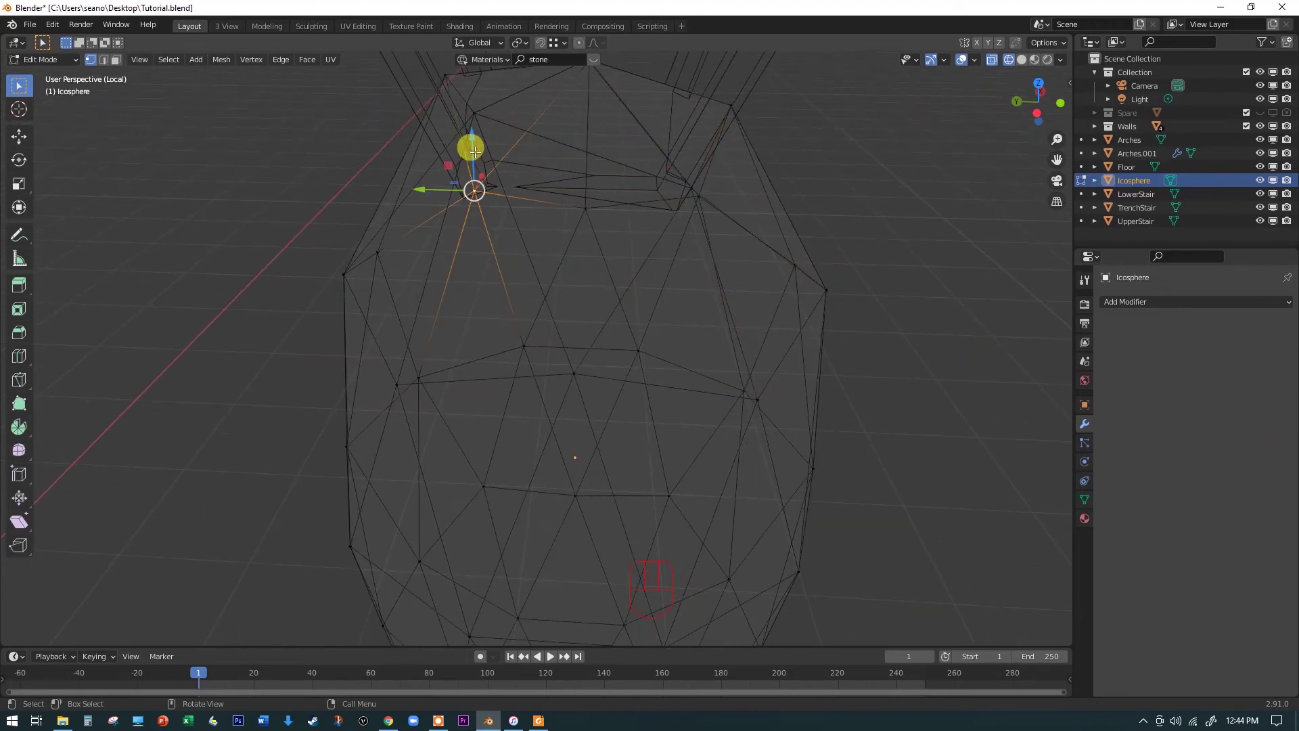
left_click_drag(470, 144, 510, 197)
middle_click_drag(511, 197, 784, 181)
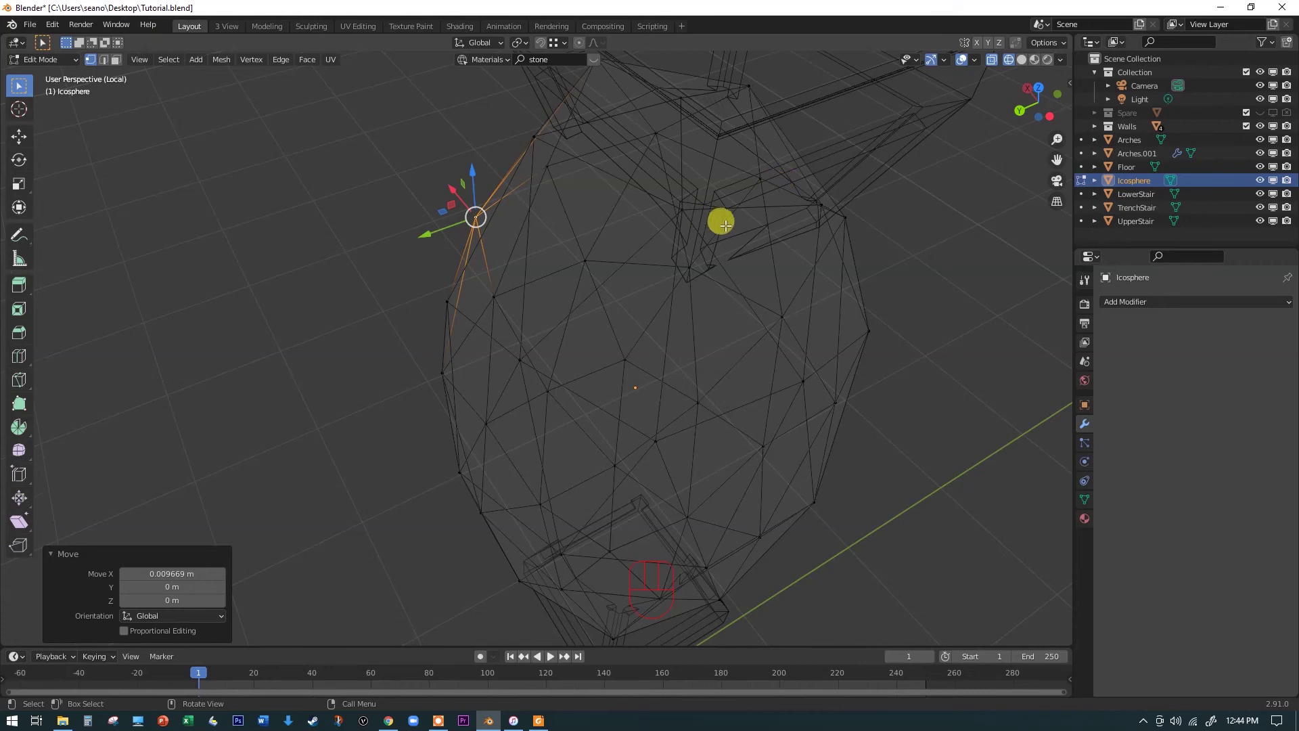
middle_click_drag(719, 217, 746, 164)
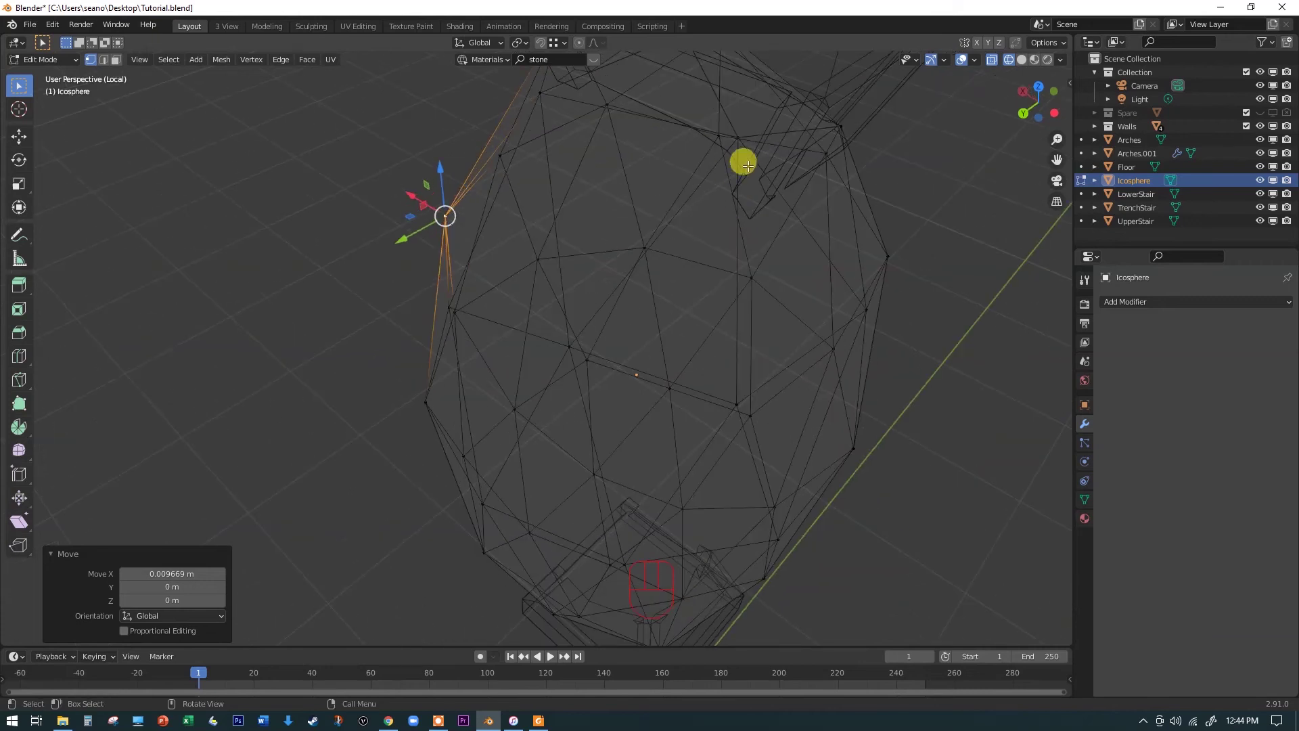
left_click(739, 141)
key("g")
key("x")
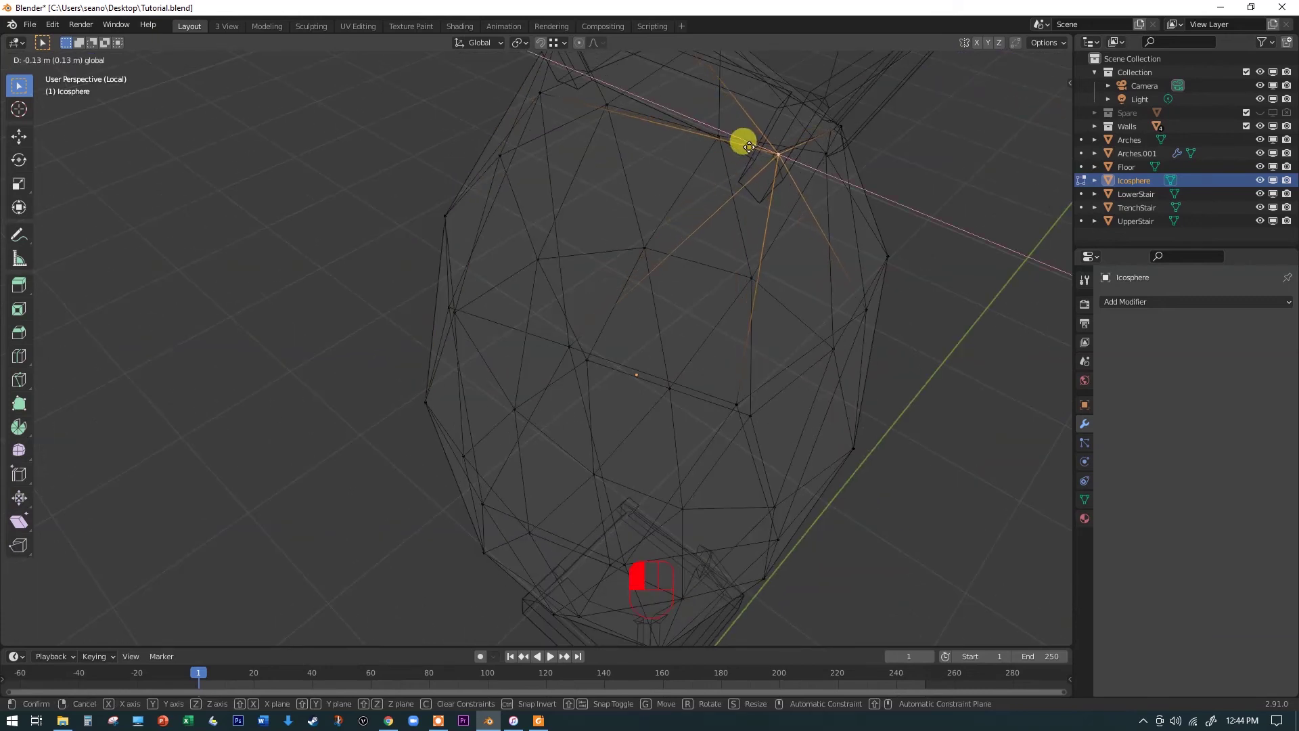
left_click(756, 149)
Raise a lower icosphere vertex about 0.42 m along Z and return to solid shading.
middle_click_drag(756, 150, 873, 224)
left_click(838, 337)
left_click_drag(841, 281, 907, 180)
middle_click_drag(908, 180, 934, 196)
left_click(1022, 60)
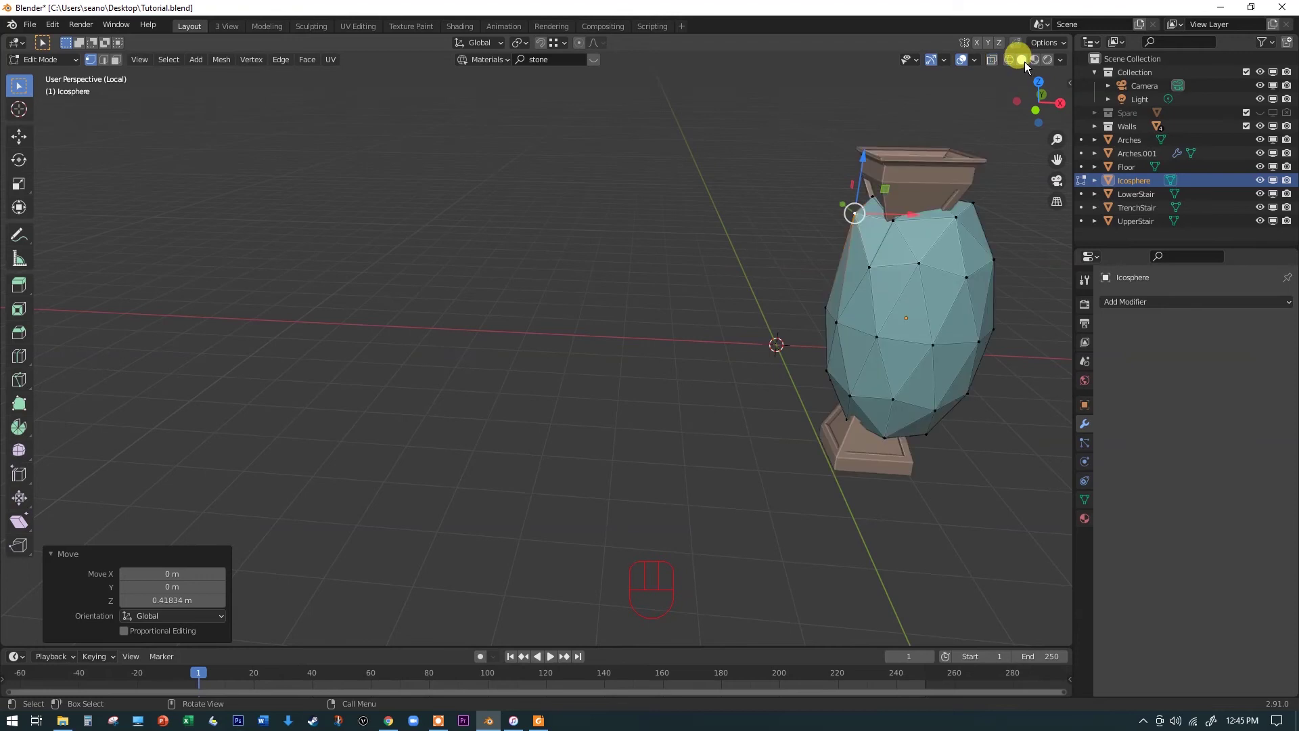
Keep the Icosphere hidden, check the camera view, and exit Local View to show the full hall.
left_click(1260, 180)
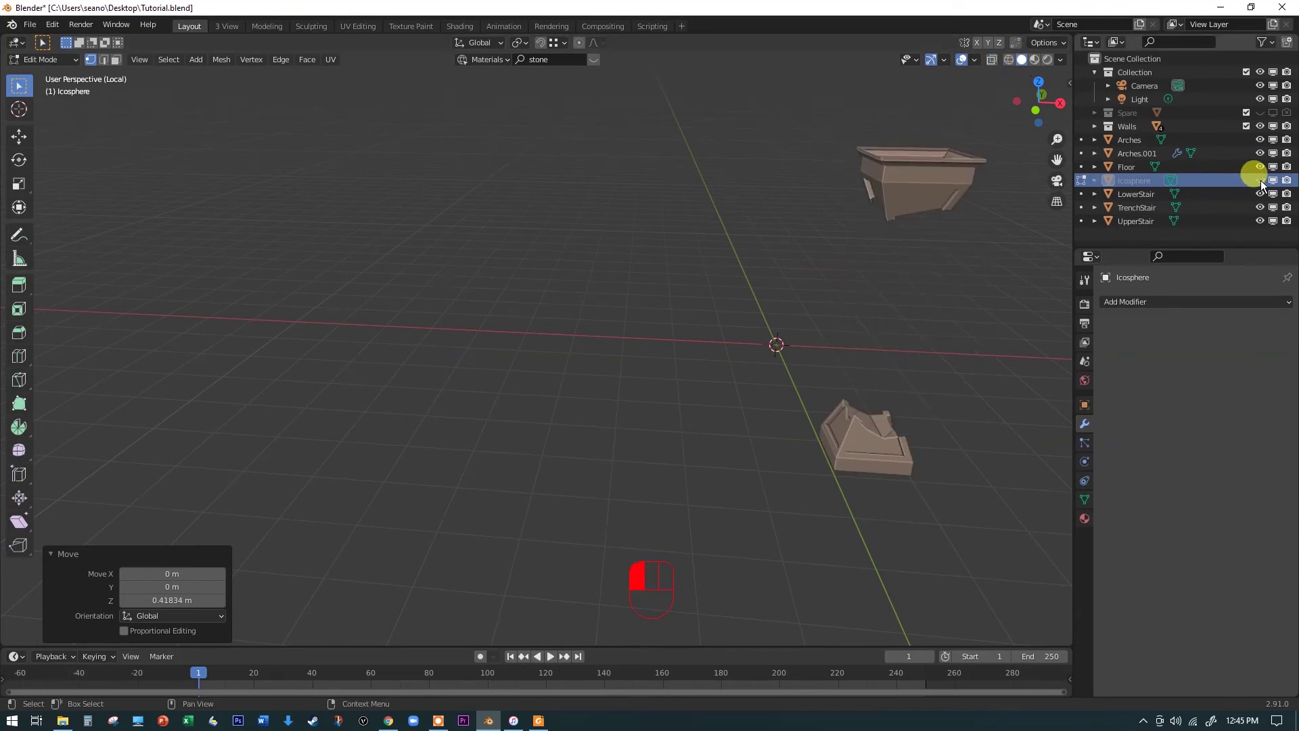
middle_click_drag(882, 302, 790, 273)
key("KP_0")
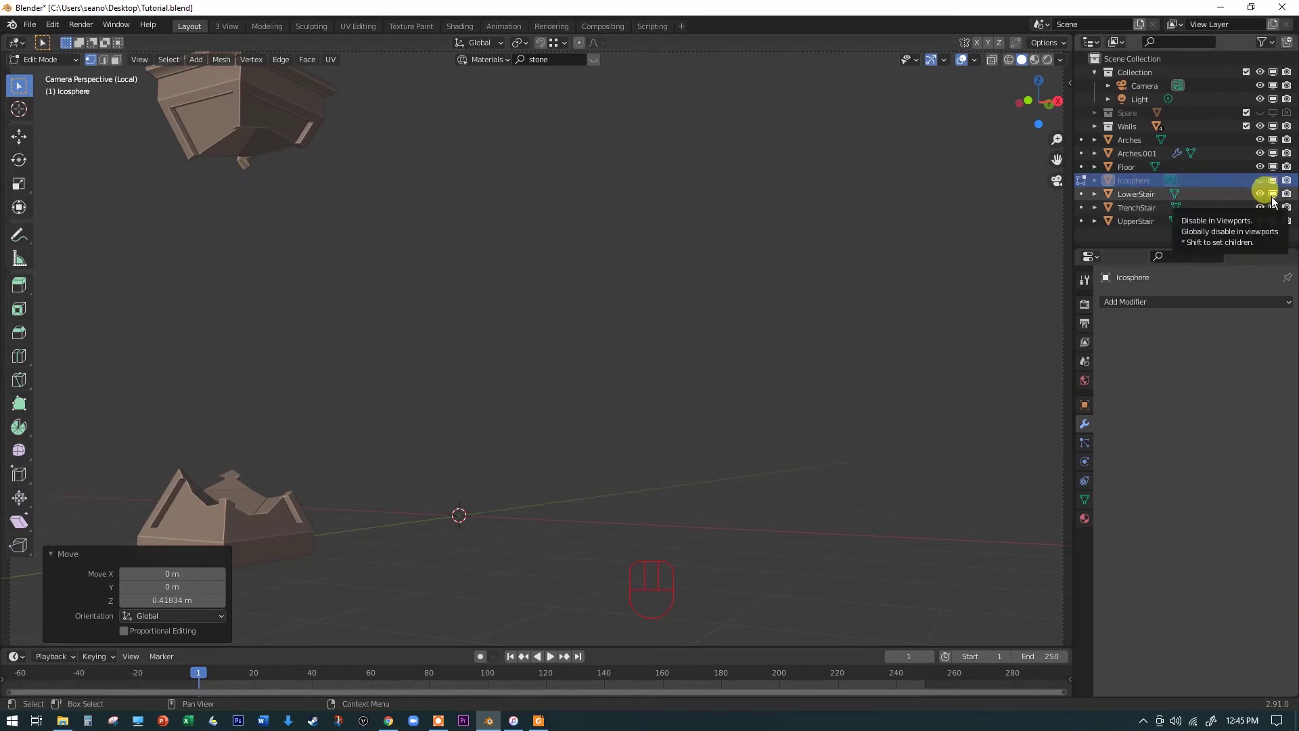
left_click(1261, 180)
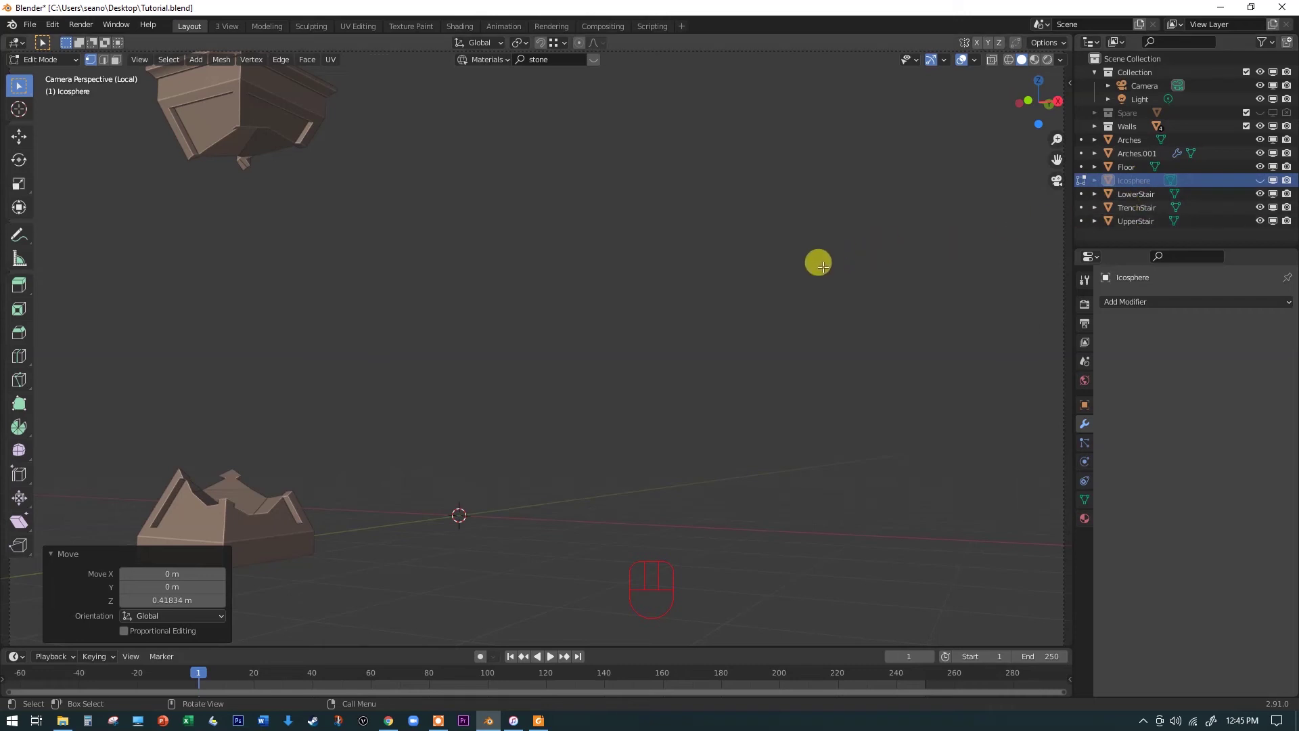
key("KP_Divide")
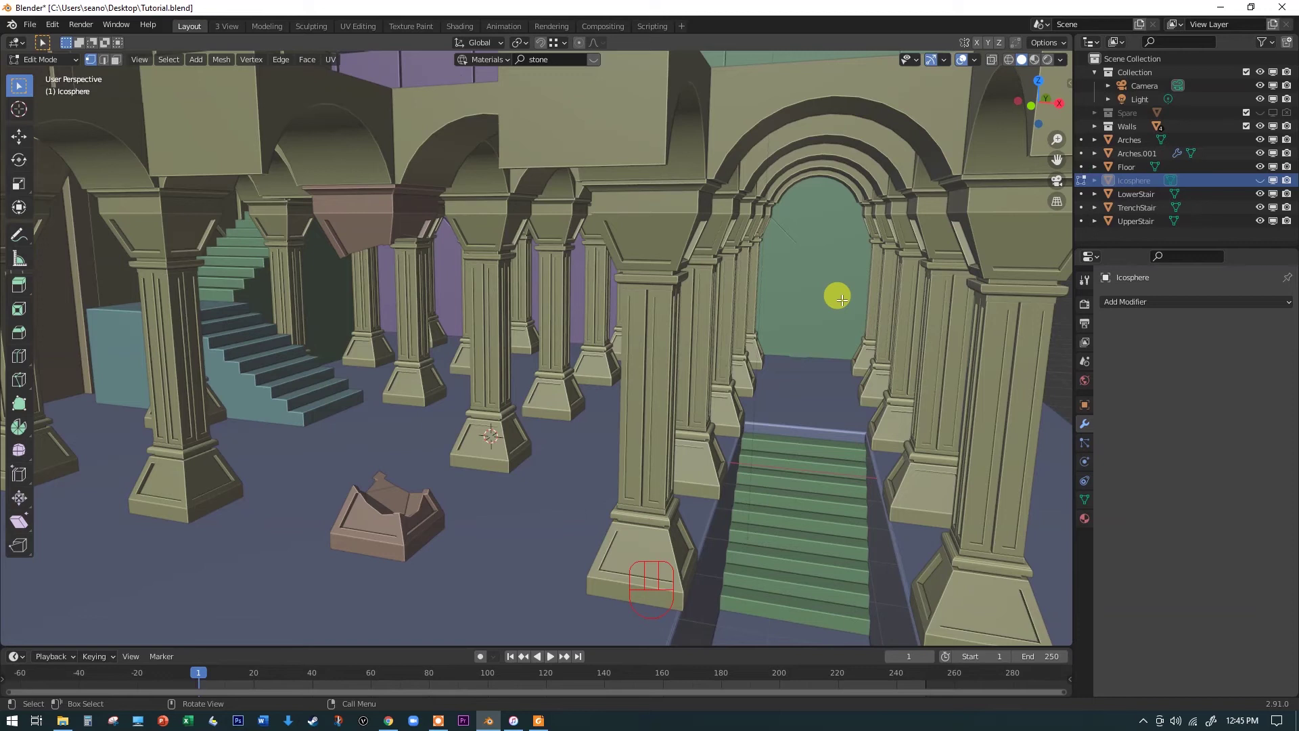
Switch to camera view and zoom out until the whole camera frame shows.
key("KP_0")
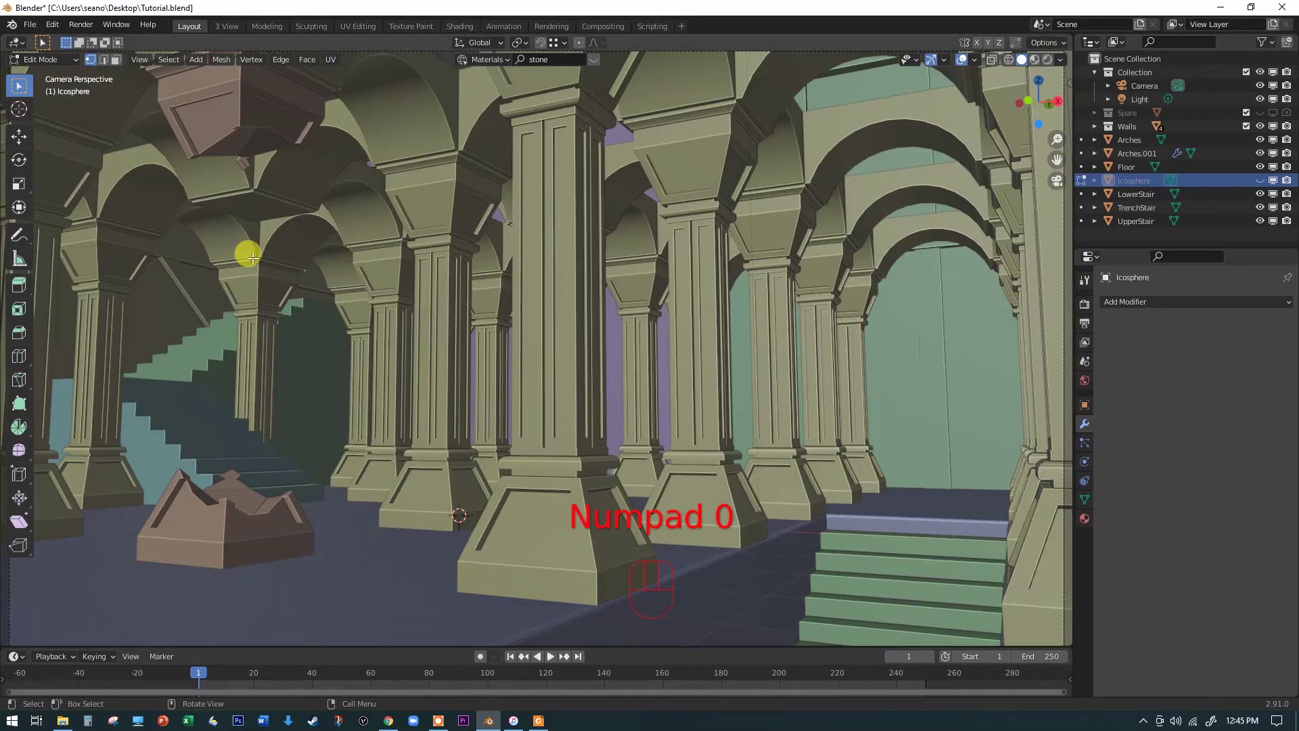
scroll(225, 135, "up", 6)
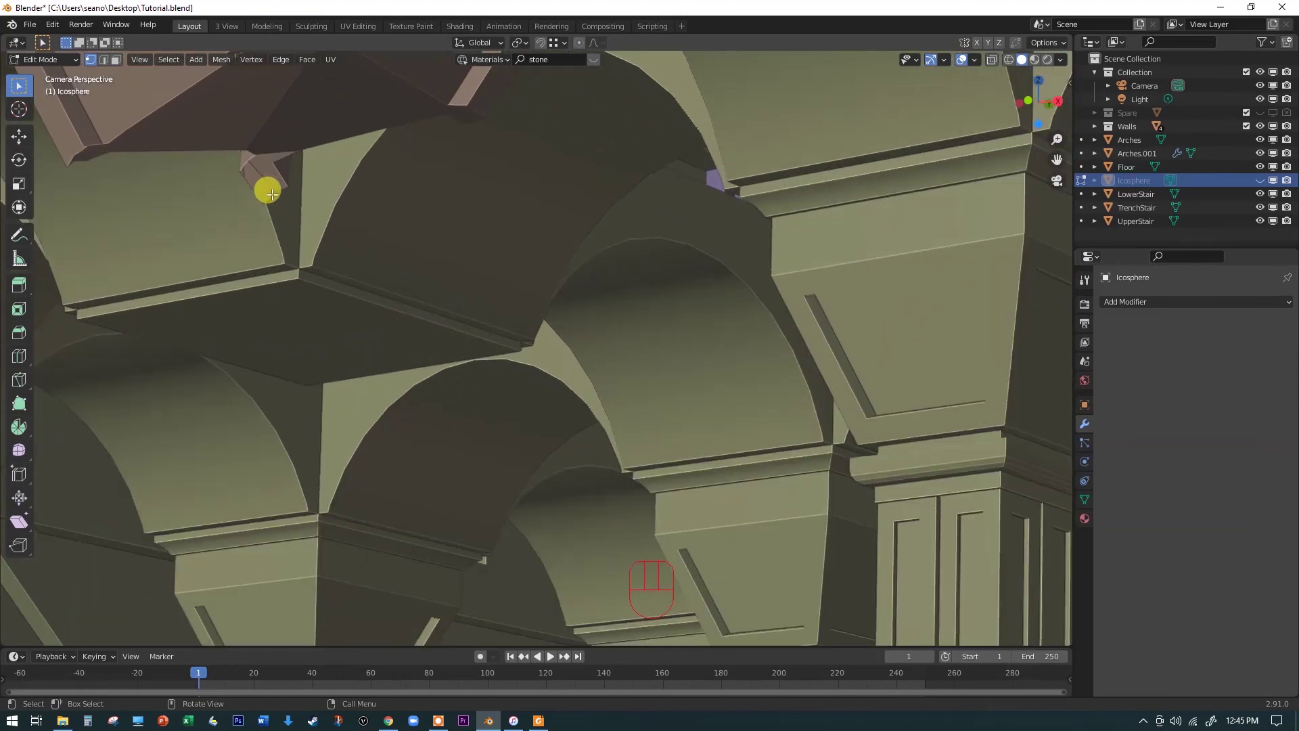
scroll(261, 159, "down", 6)
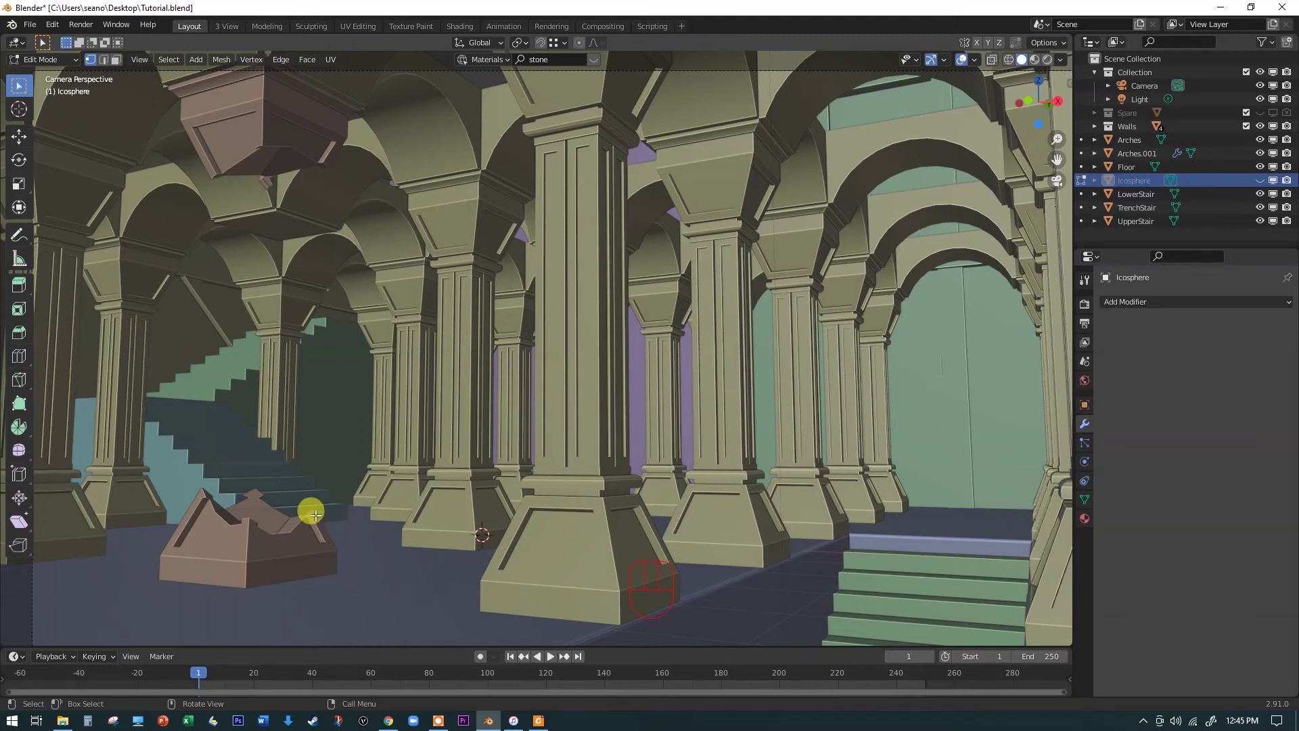
scroll(316, 515, "down", 1)
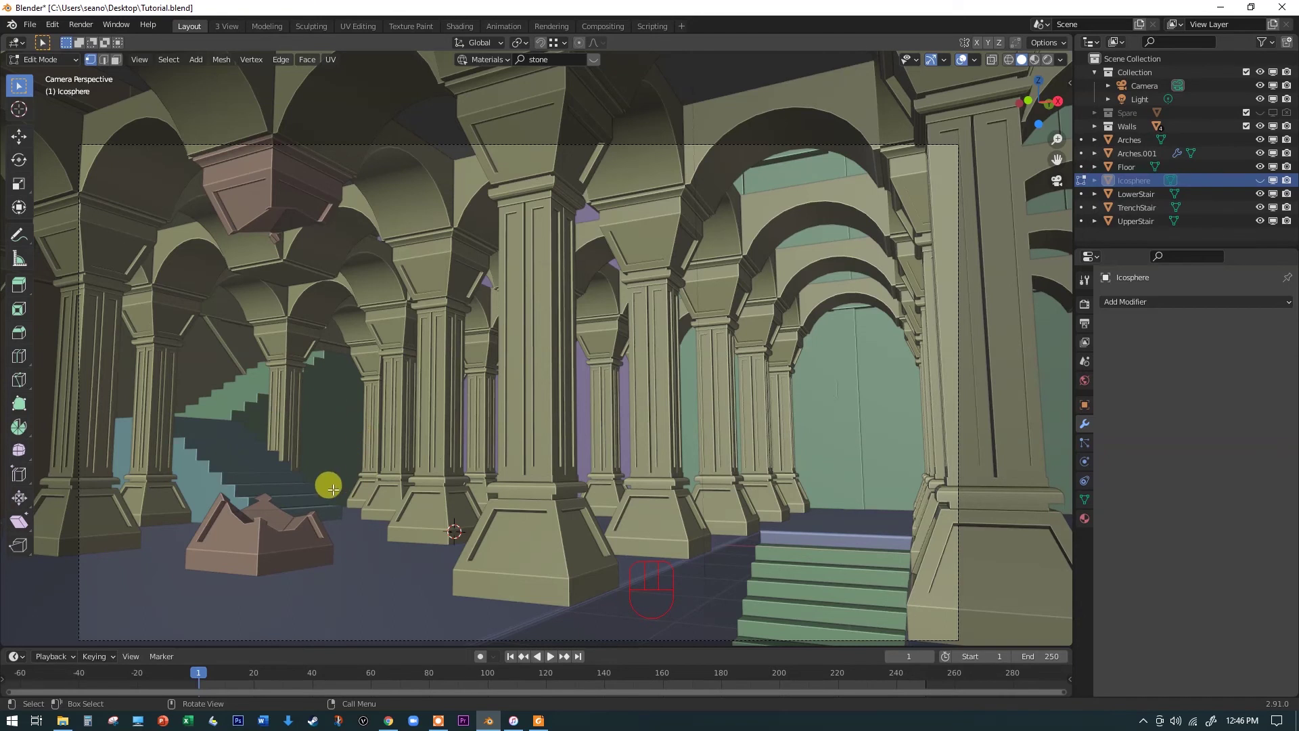
scroll(298, 429, "down", 1)
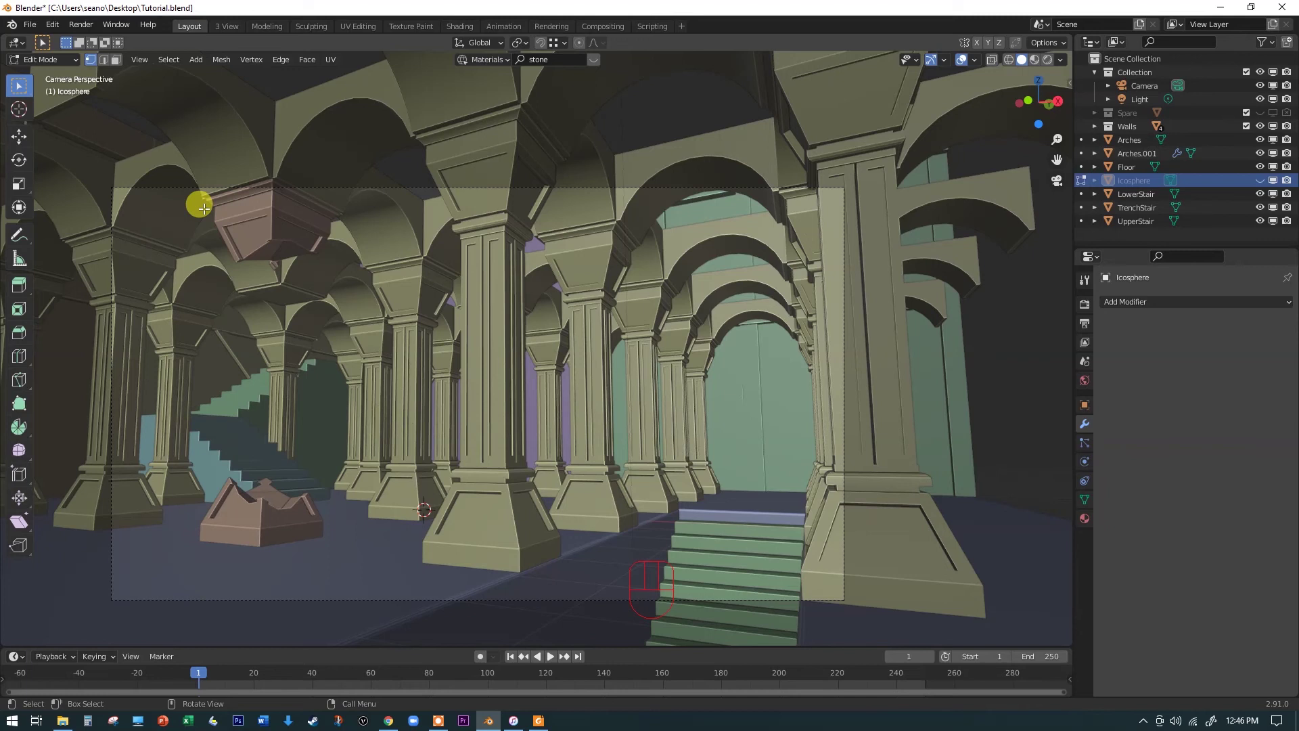
Put the Arches mesh into Edit Mode and view the hall from the top.
key("Tab")
left_click(282, 306)
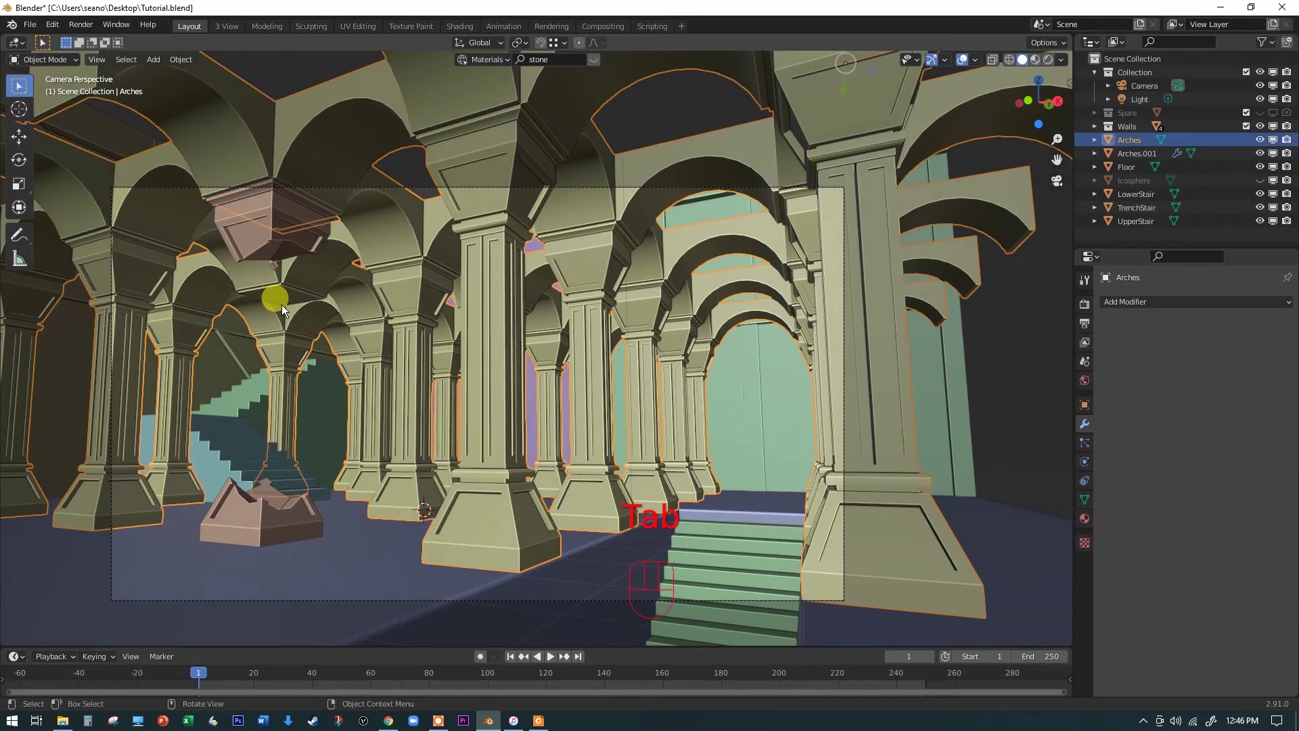
key("Tab")
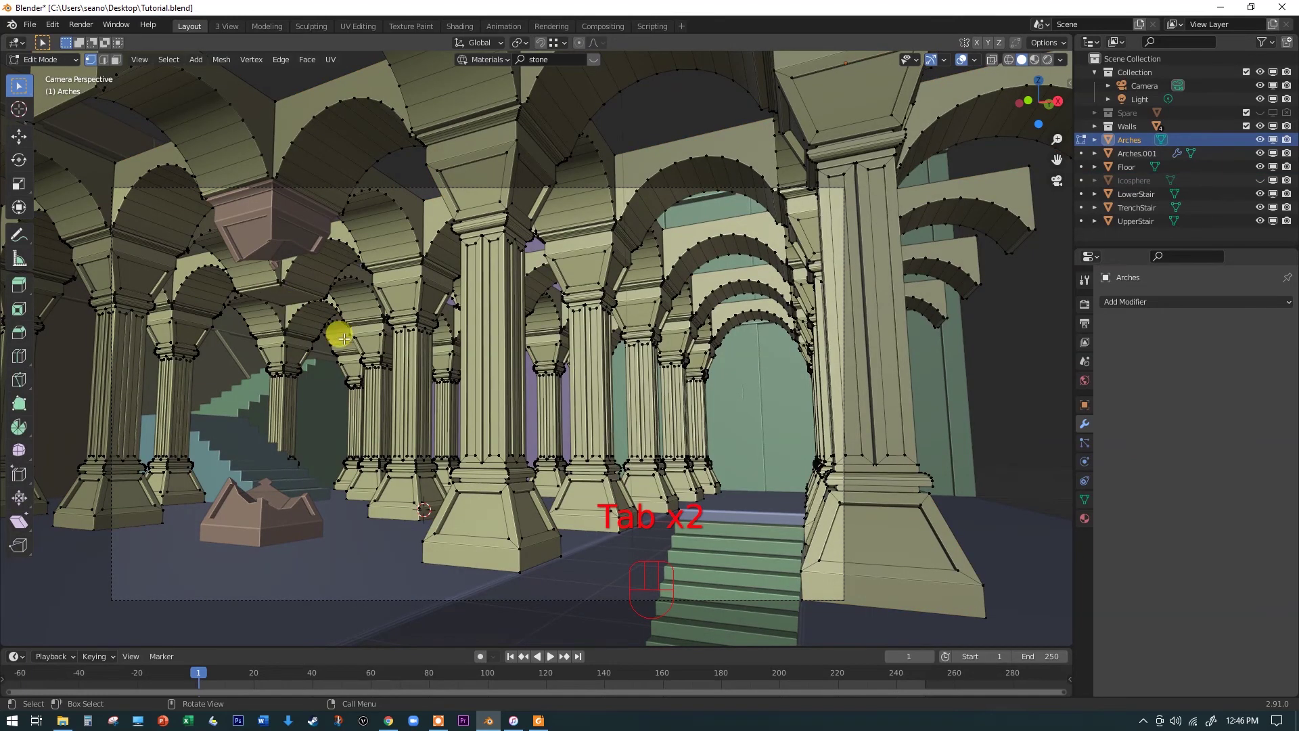
key("KP_7")
scroll(339, 333, "down", 5)
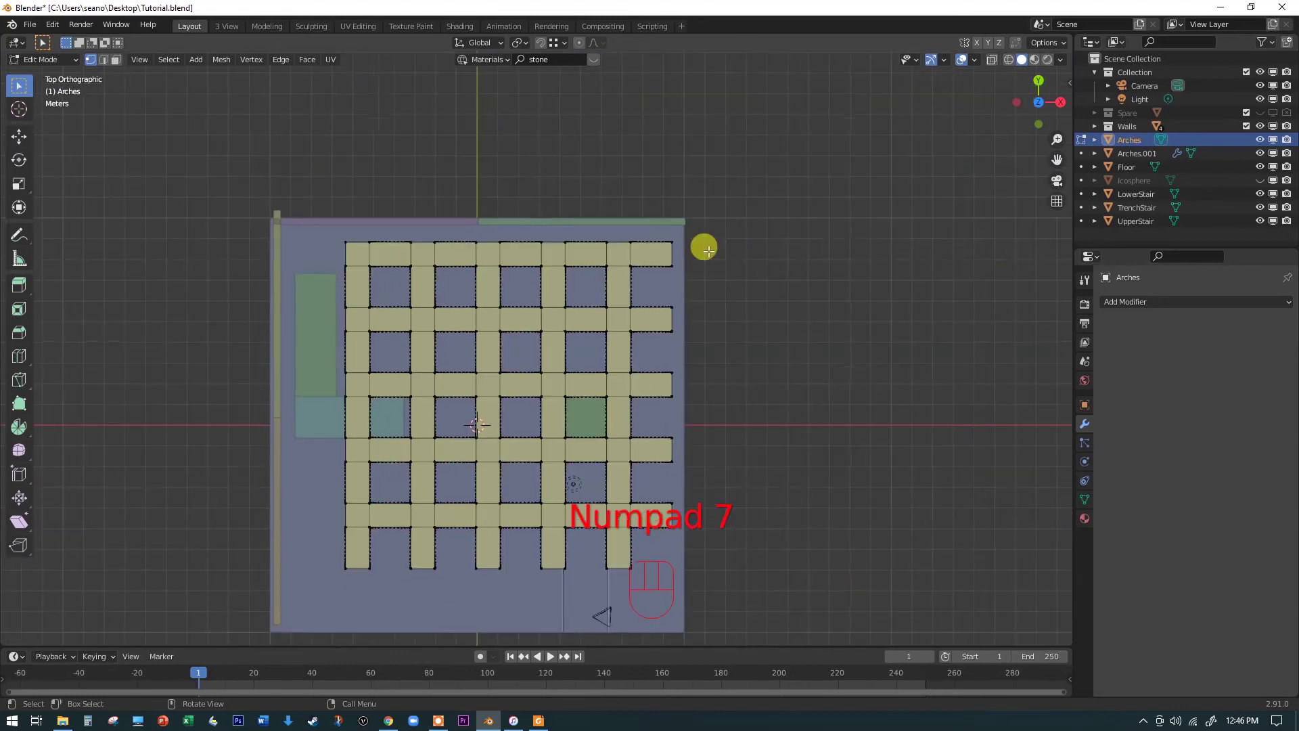
In wireframe, box-select the stray pillar and its arch, then view it in perspective.
left_click(1008, 60)
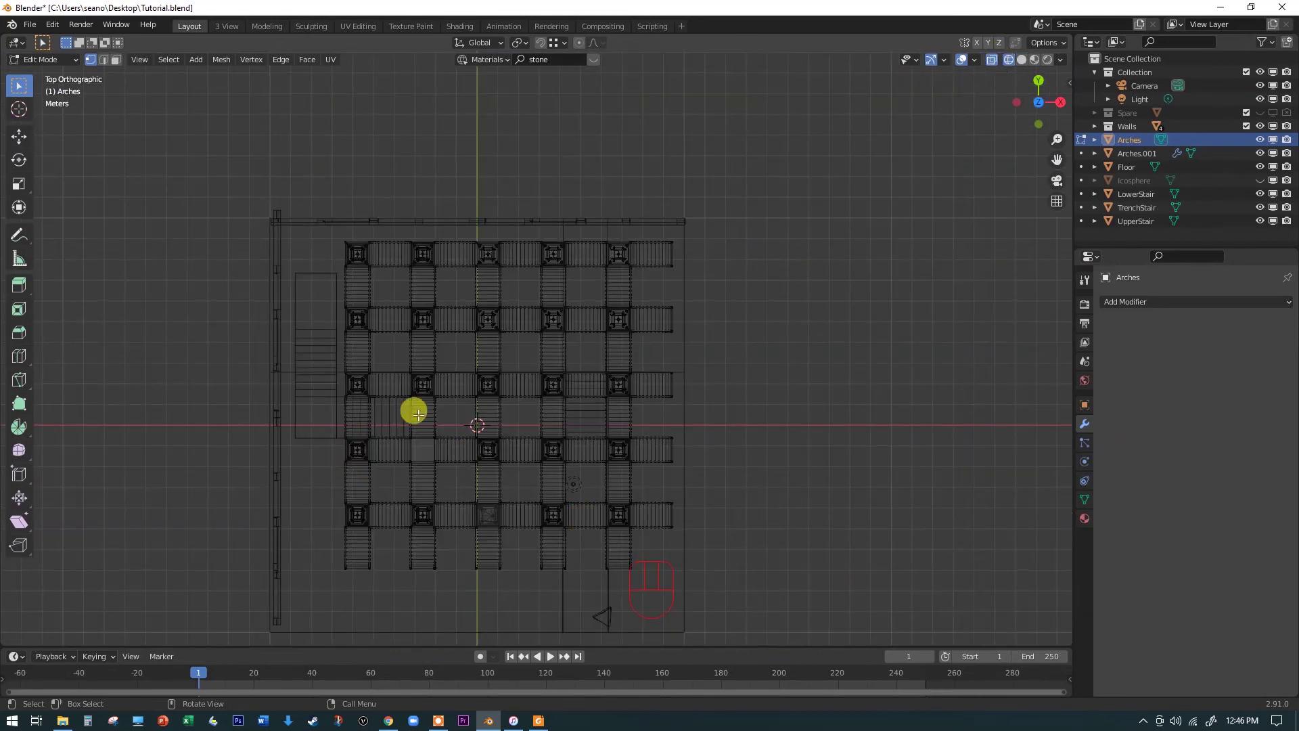
scroll(414, 409, "up", 3)
scroll(354, 332, "up", 3)
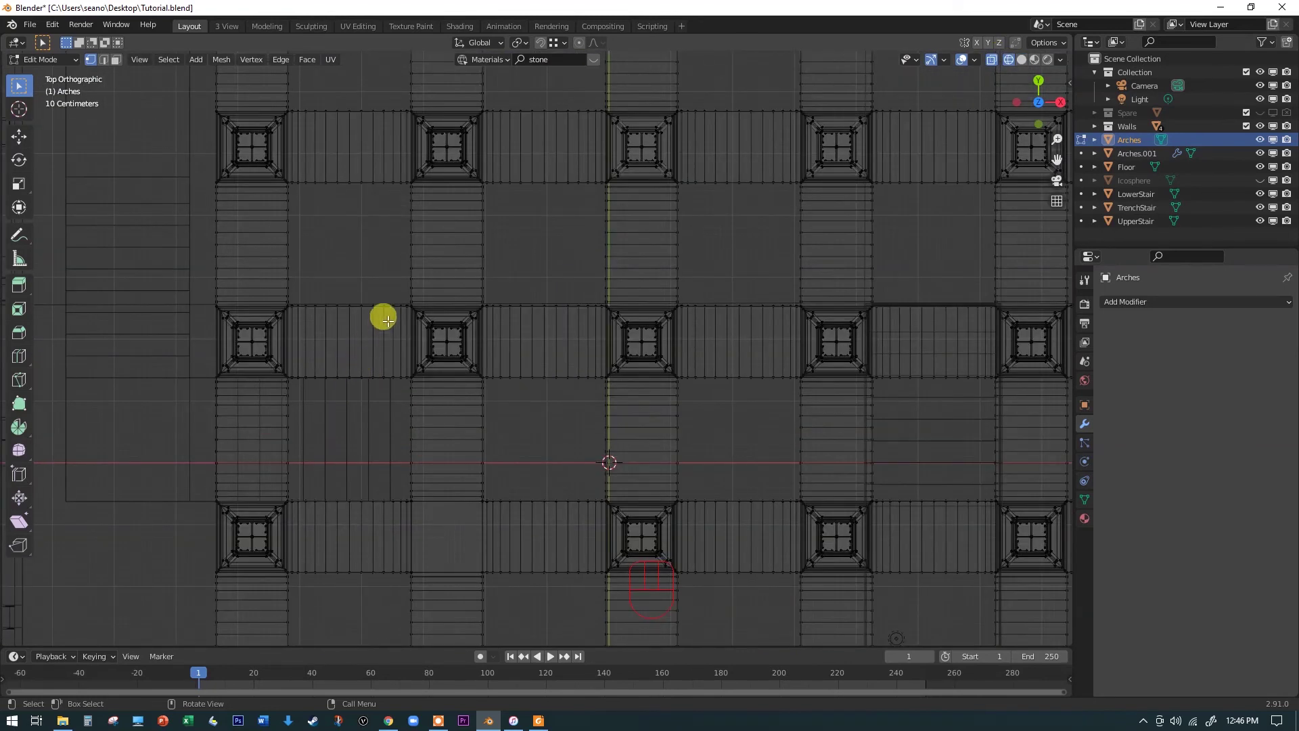
scroll(182, 329, "up", 4)
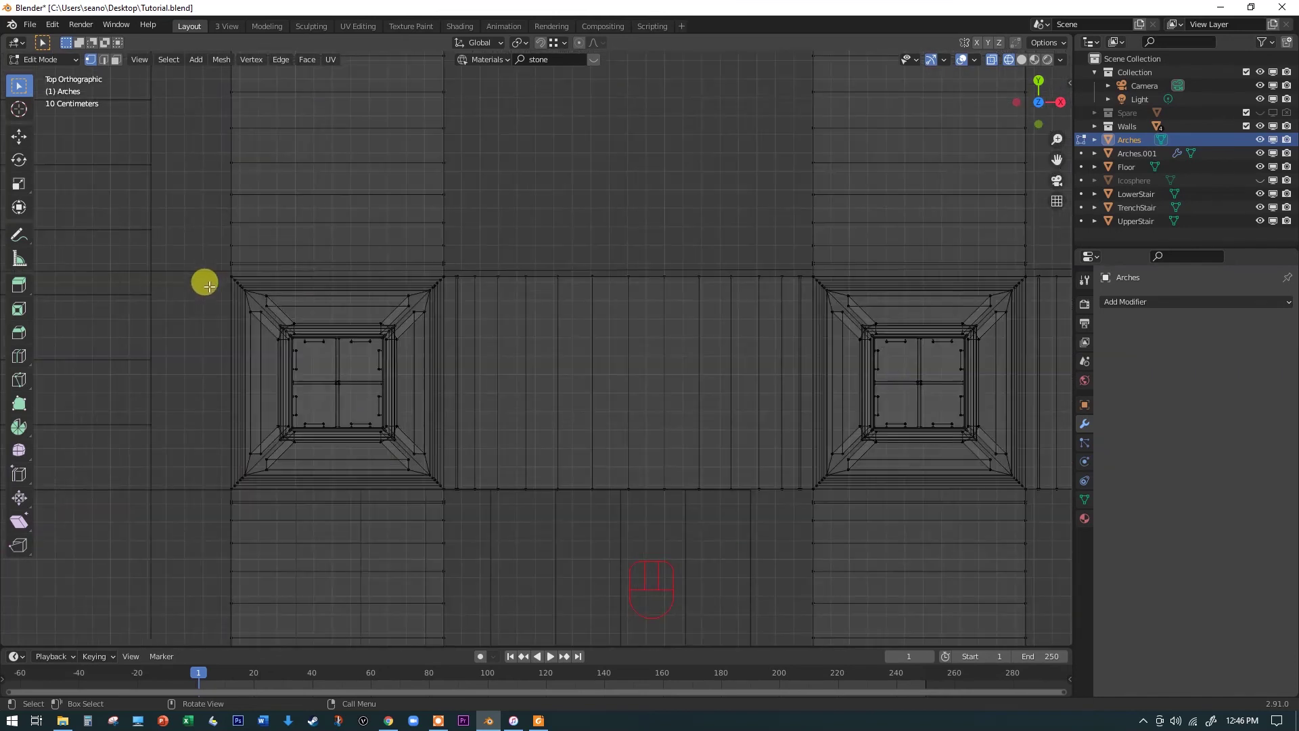
scroll(209, 282, "up", 1)
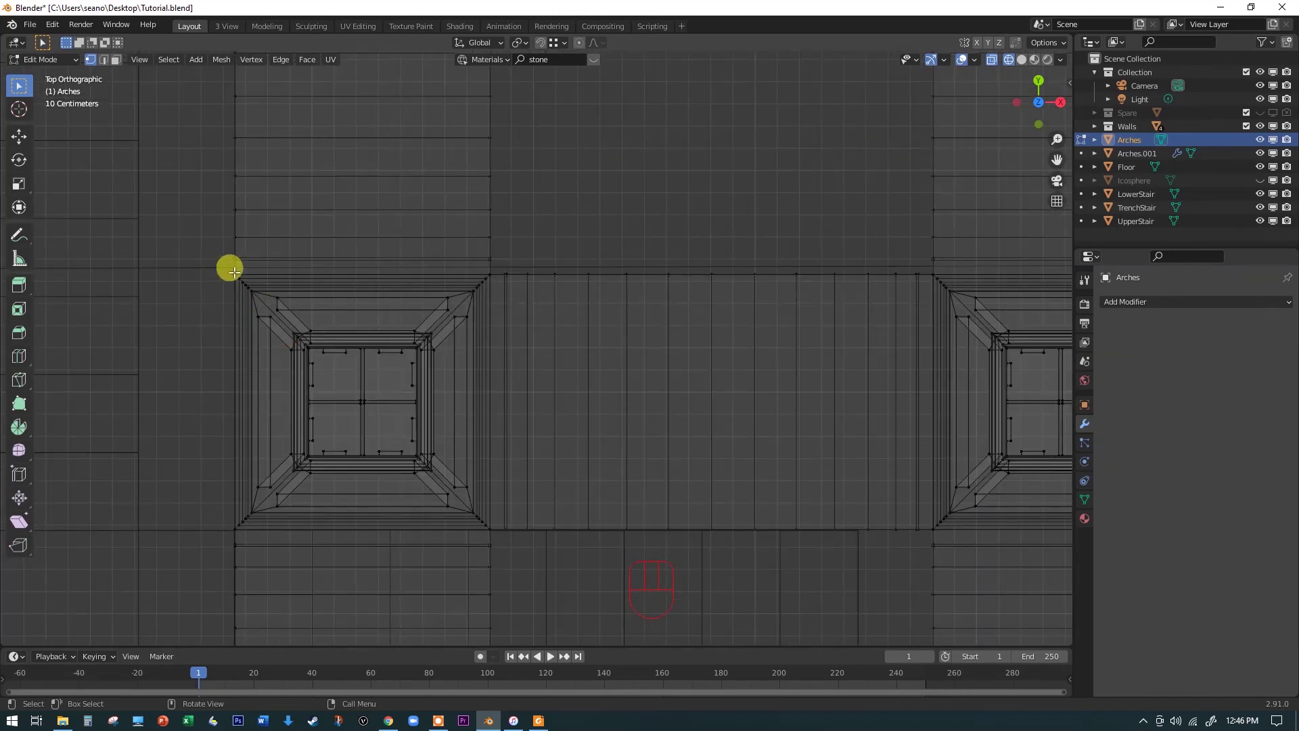
left_click_drag(226, 268, 491, 531)
middle_click_drag(491, 530, 428, 347)
Delete the stray pillar's vertices and return to solid shading.
scroll(440, 253, "up", 2)
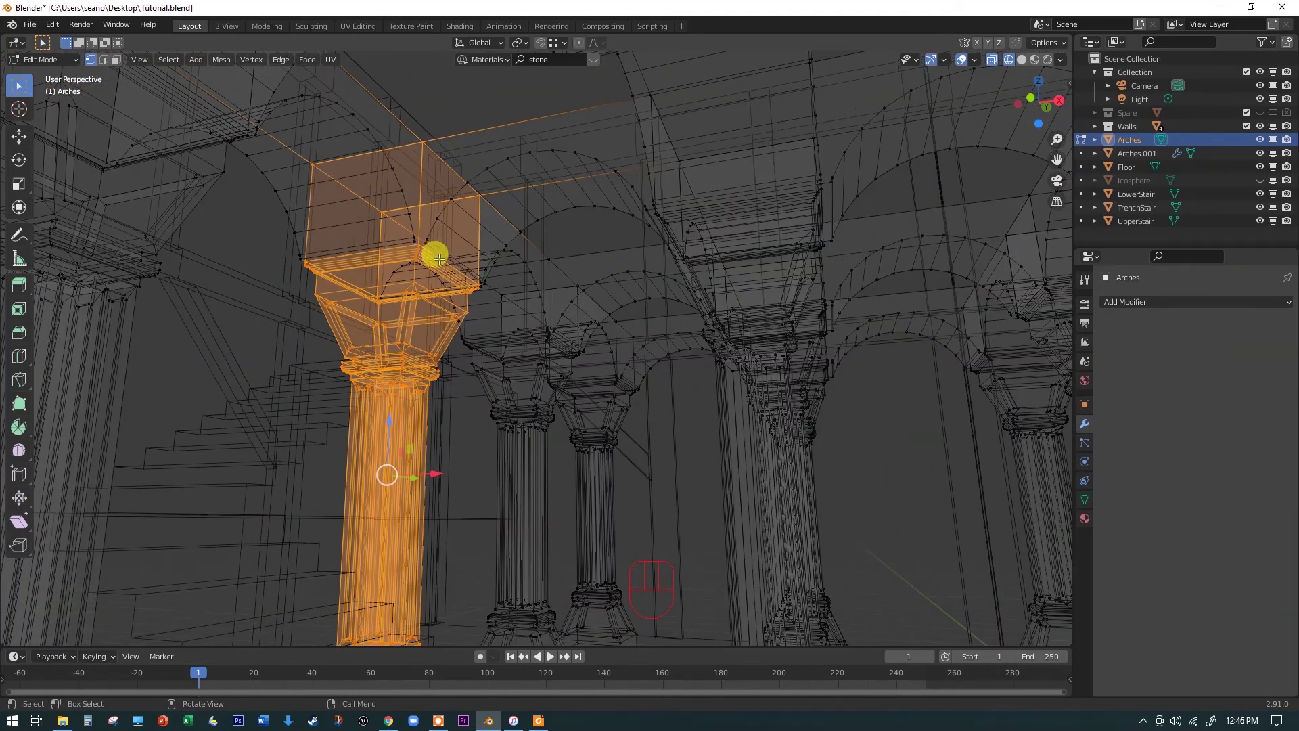
key("Delete")
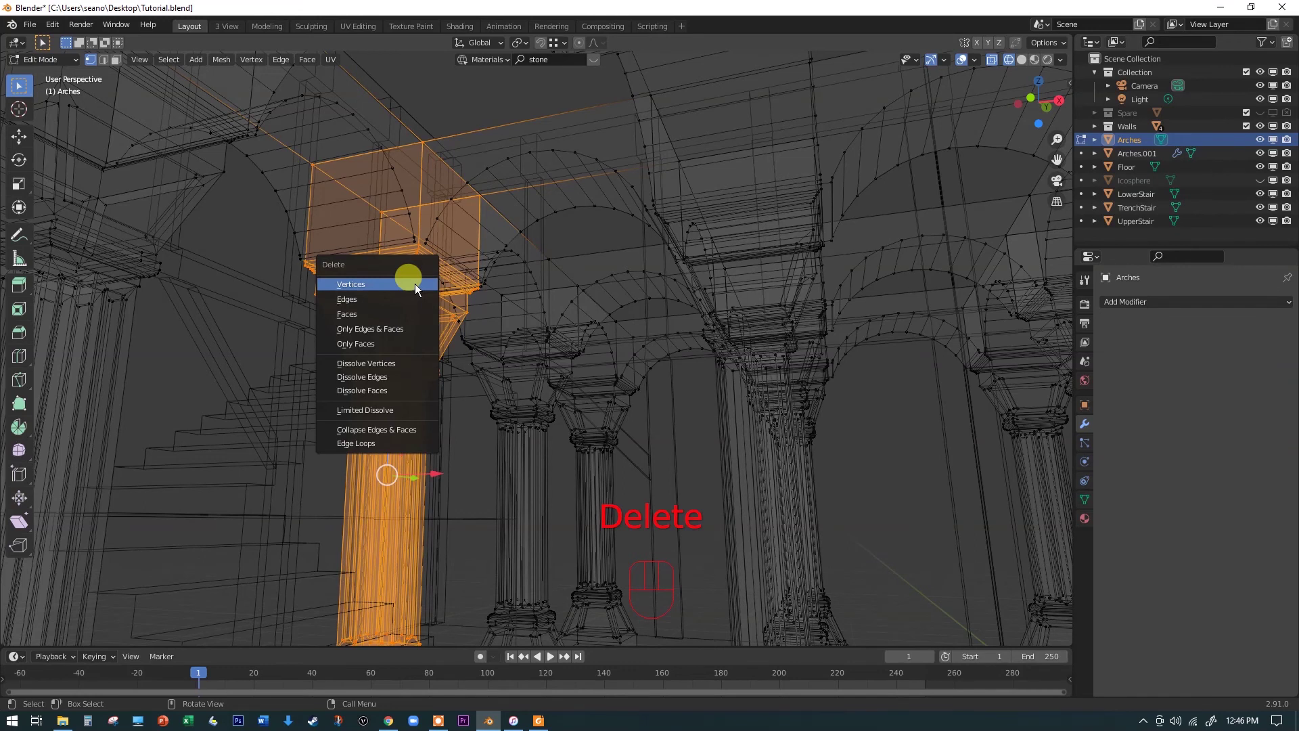
left_click(416, 283)
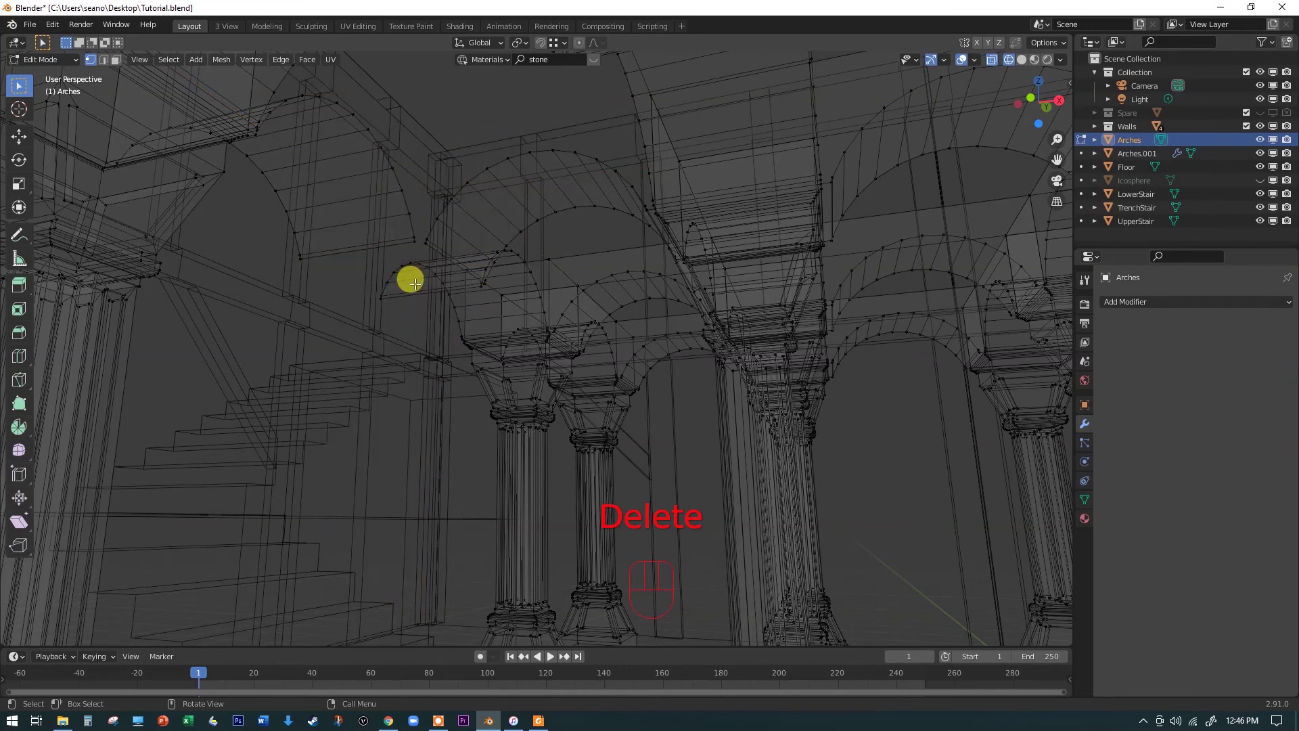
left_click(1022, 60)
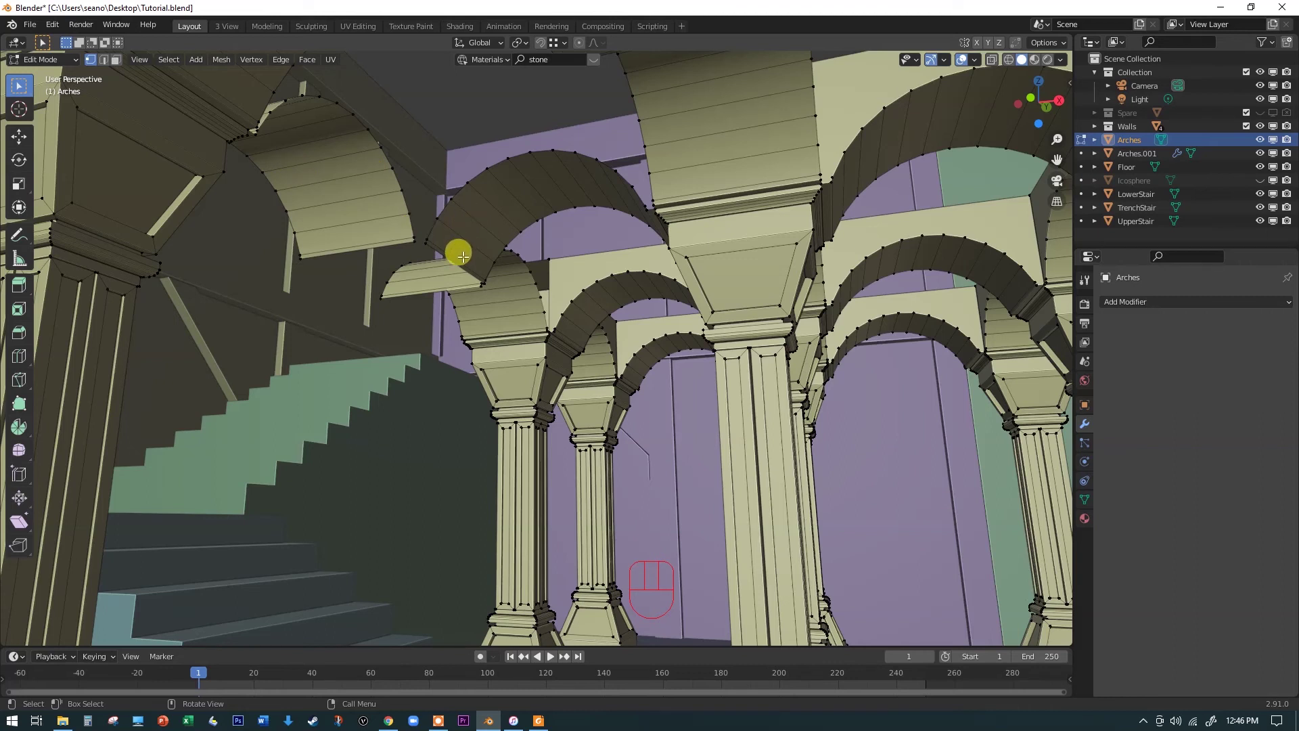
Select the arch's face strip with Ctrl+click shortest path and delete its vertices.
scroll(463, 257, "up", 2)
left_click(102, 59)
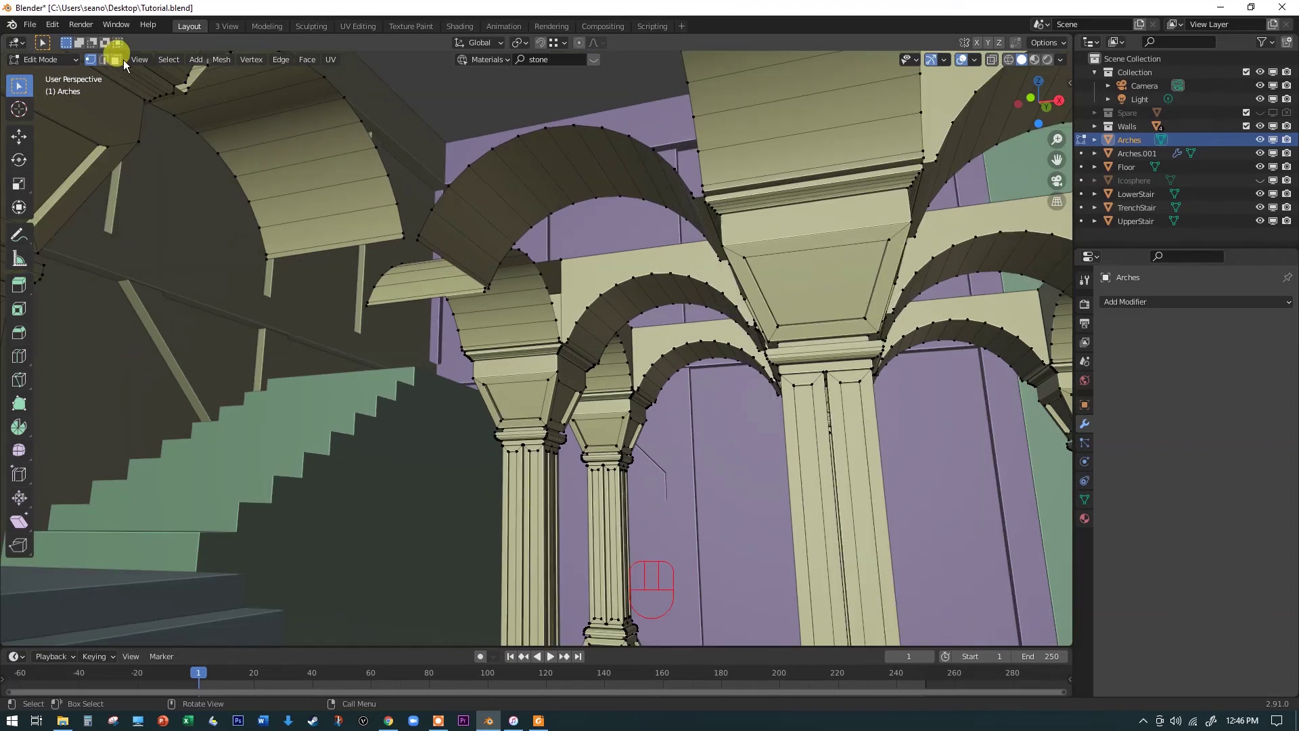
left_click(483, 259)
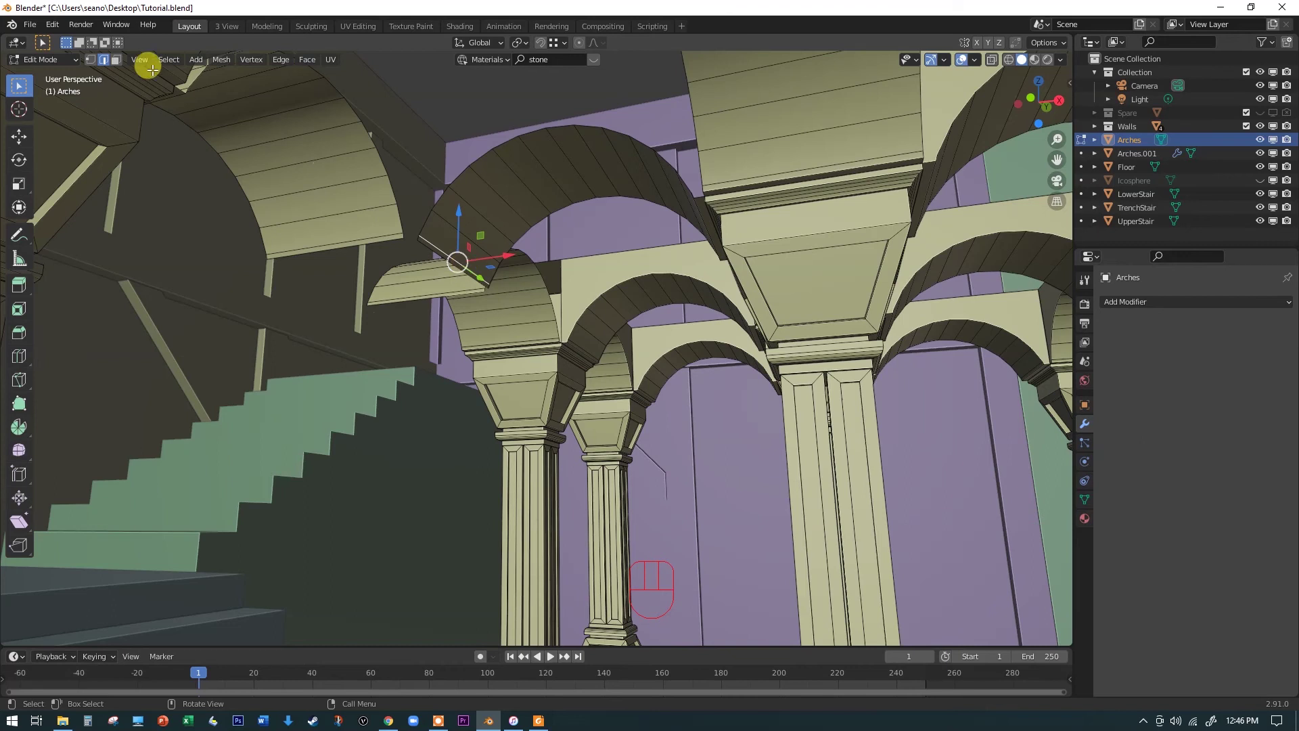
left_click(117, 60)
scroll(427, 245, "up", 4)
left_click(427, 247)
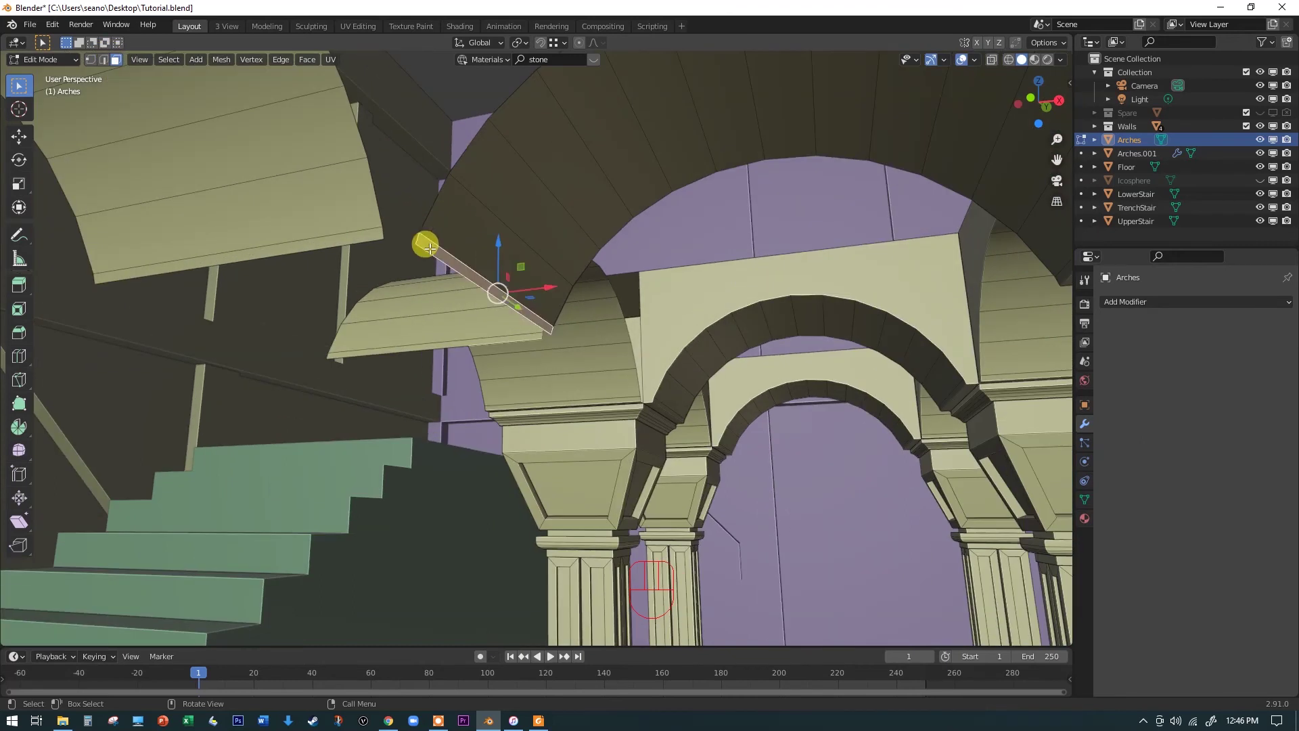
scroll(428, 247, "down", 3)
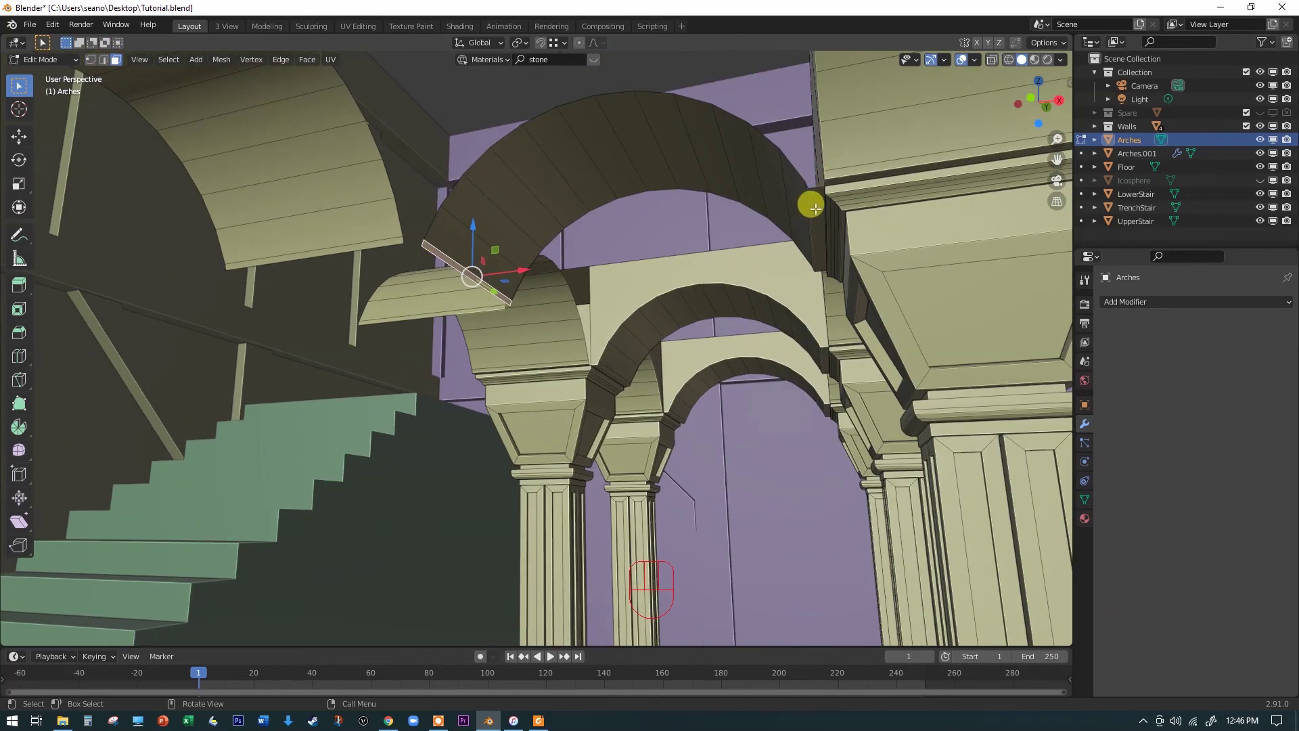
key("ctrl")
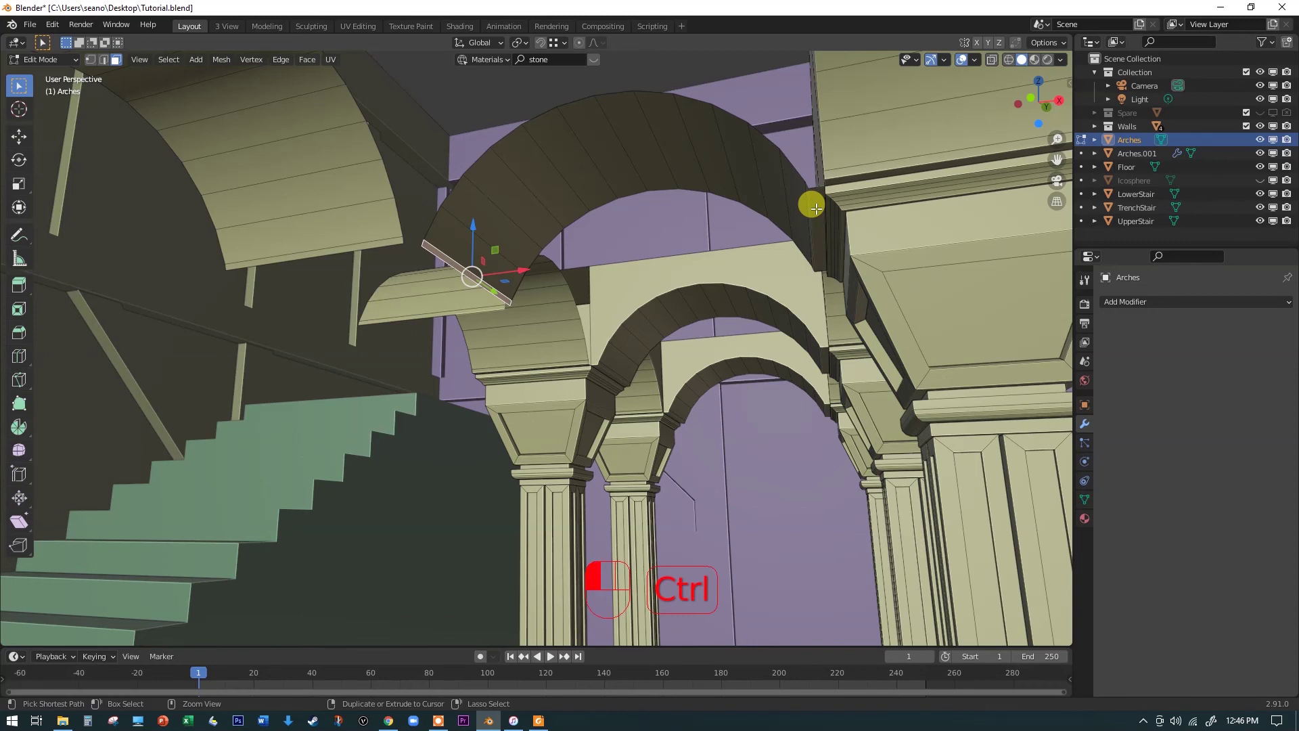
left_click(815, 208, "ctrl")
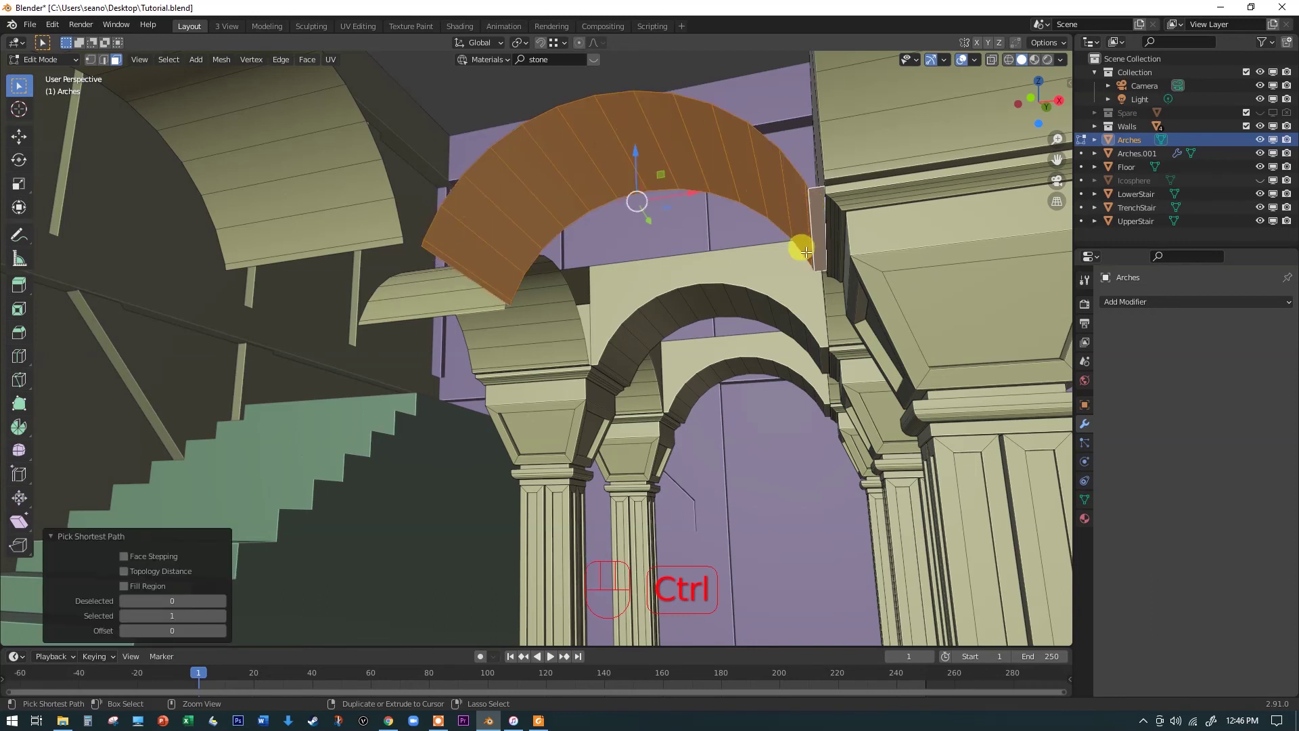
key("Delete")
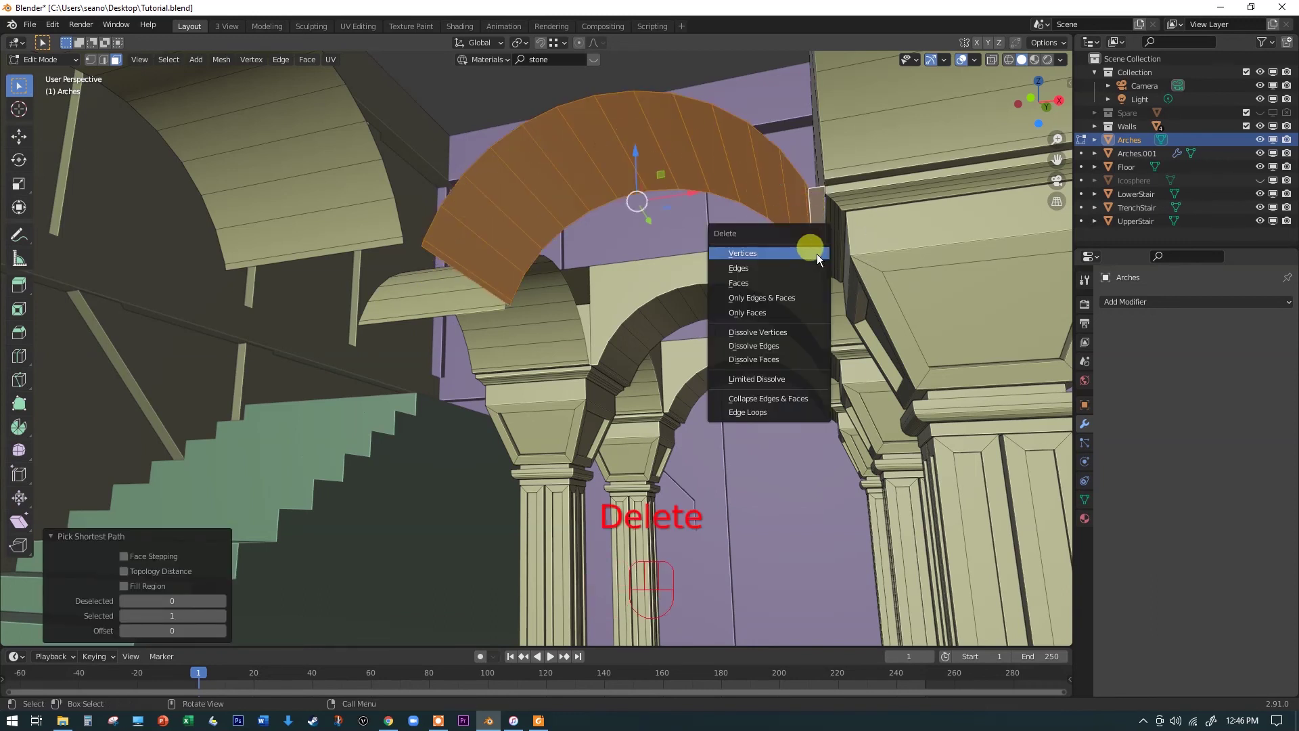
left_click(817, 256)
Select the vault section's faces and delete its vertices.
scroll(545, 362, "up", 3)
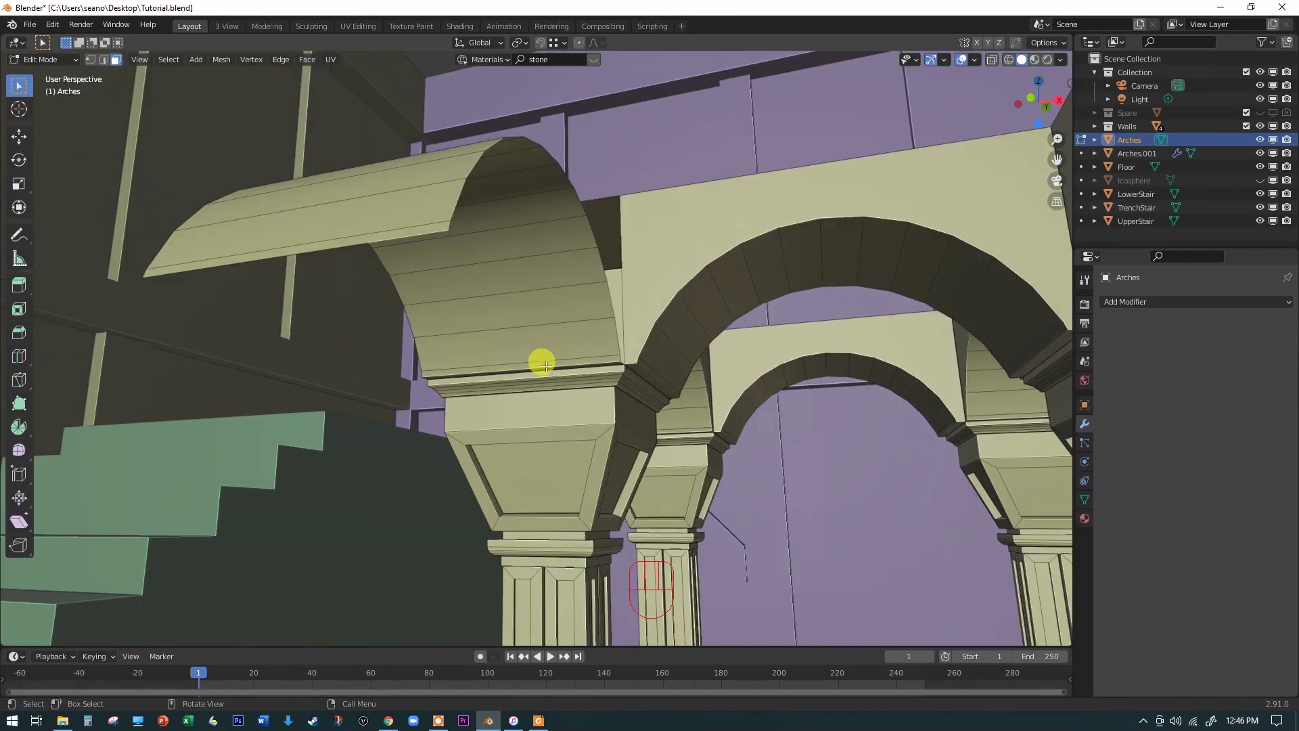
left_click(547, 364)
middle_click_drag(542, 363, 455, 313)
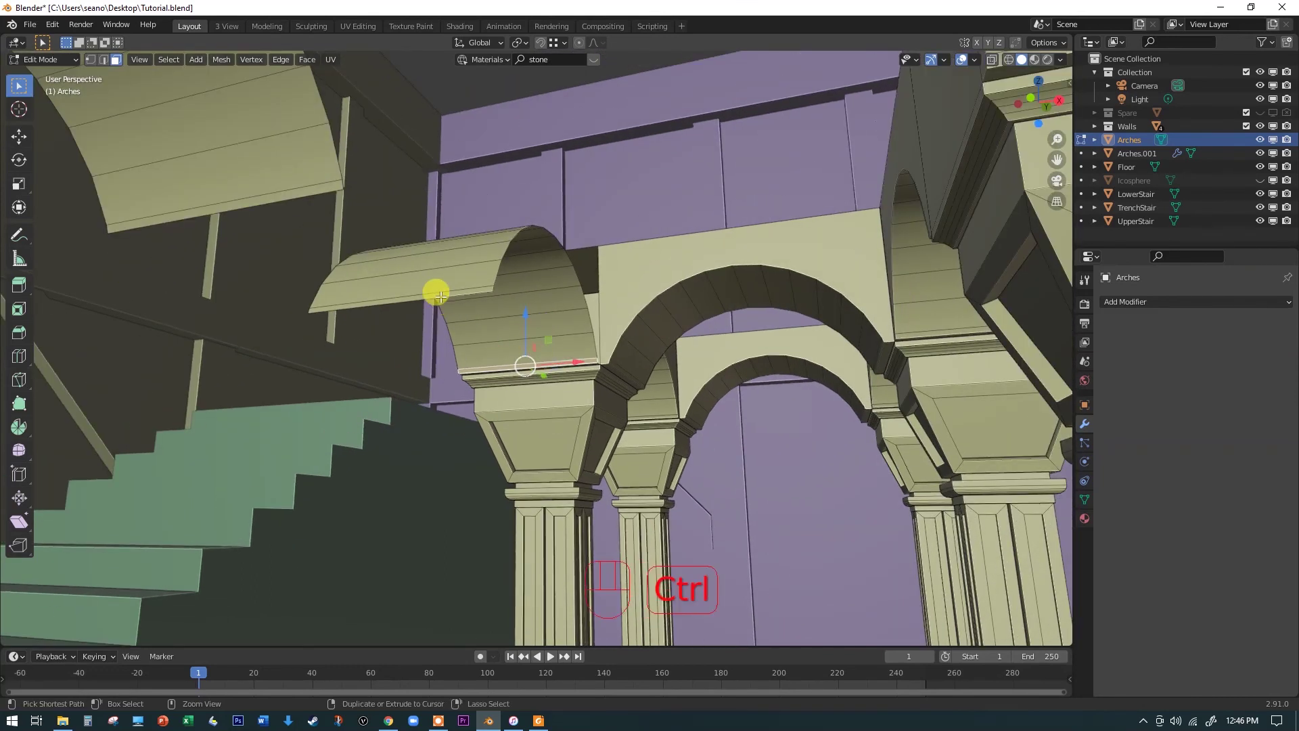
left_click(441, 296, "ctrl")
key("Delete")
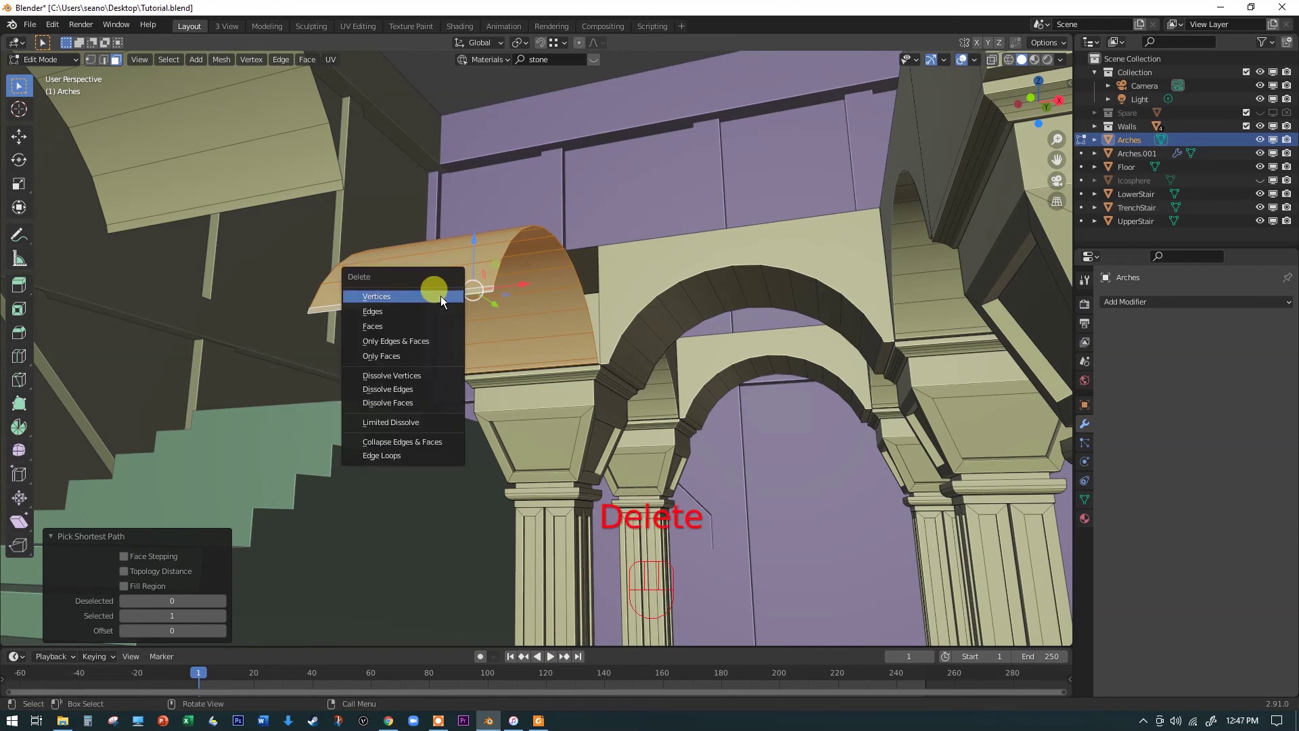
left_click(441, 295)
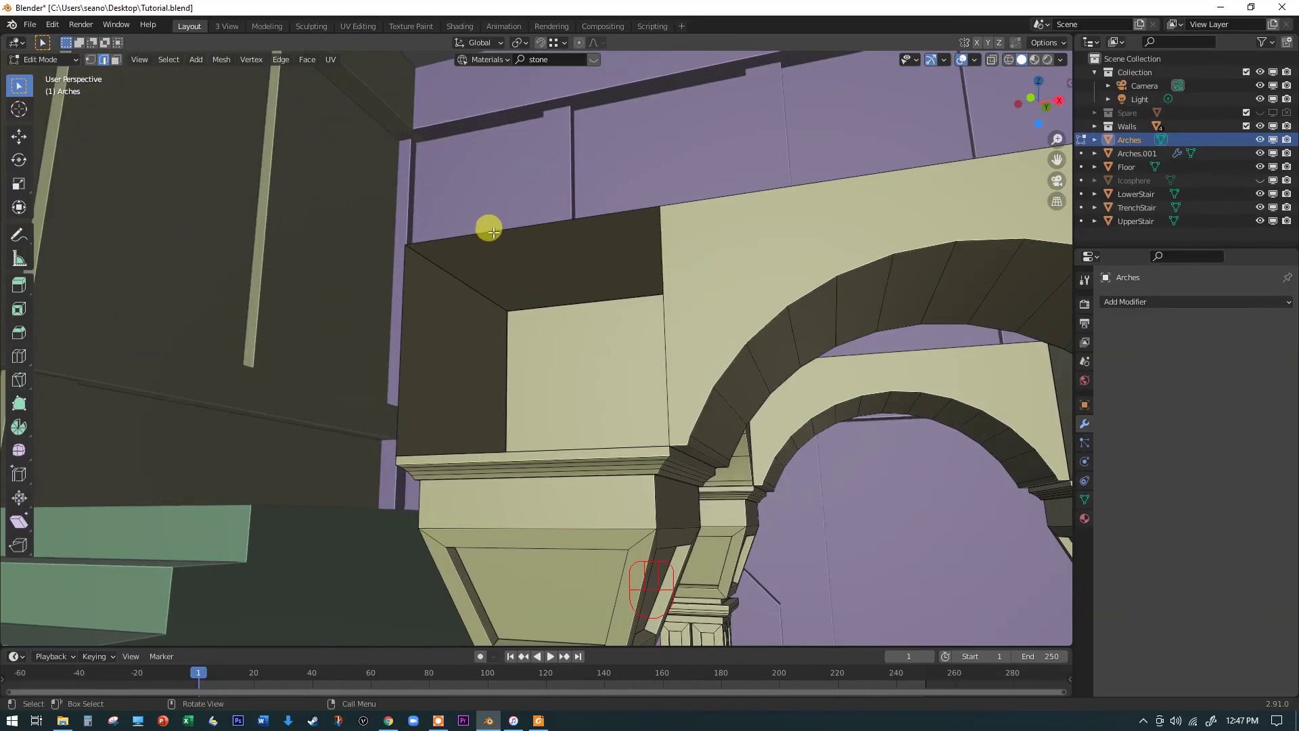
Fill a new face between the gap's left and right vertical edges.
right_click(400, 341, "shift")
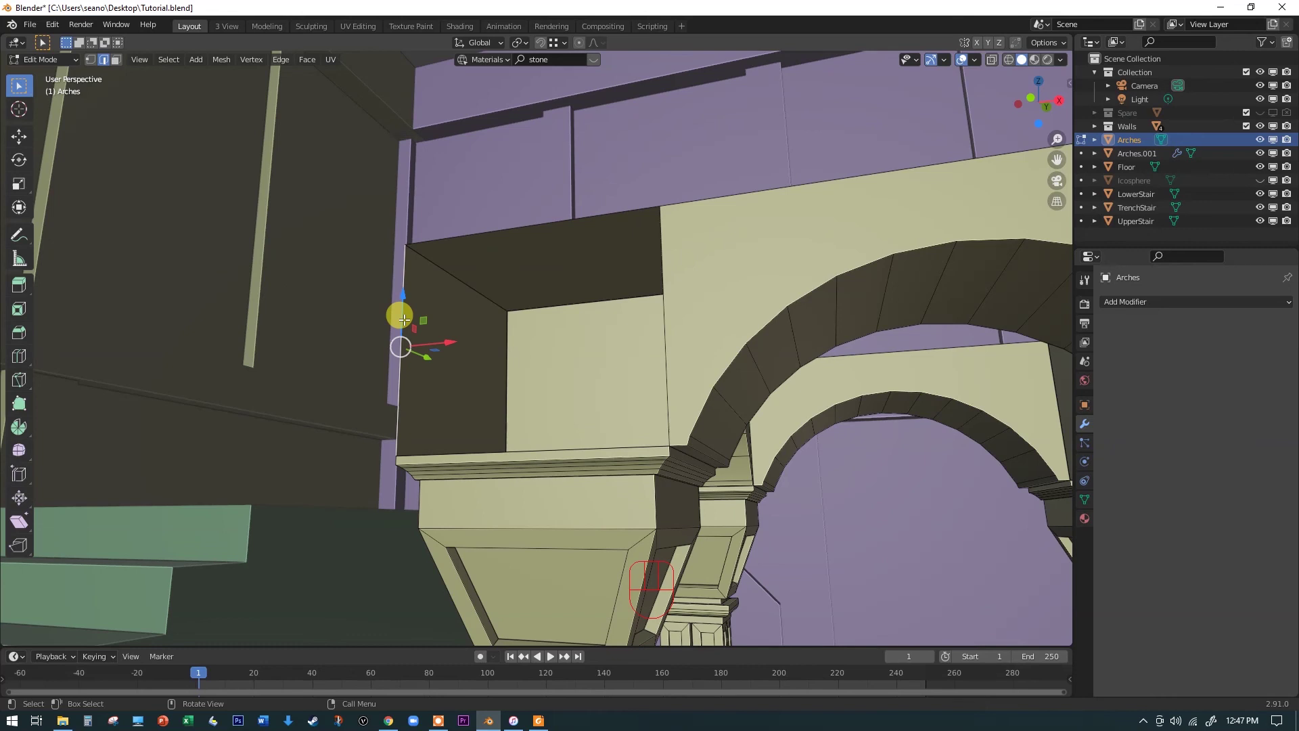
left_click(663, 317, "shift")
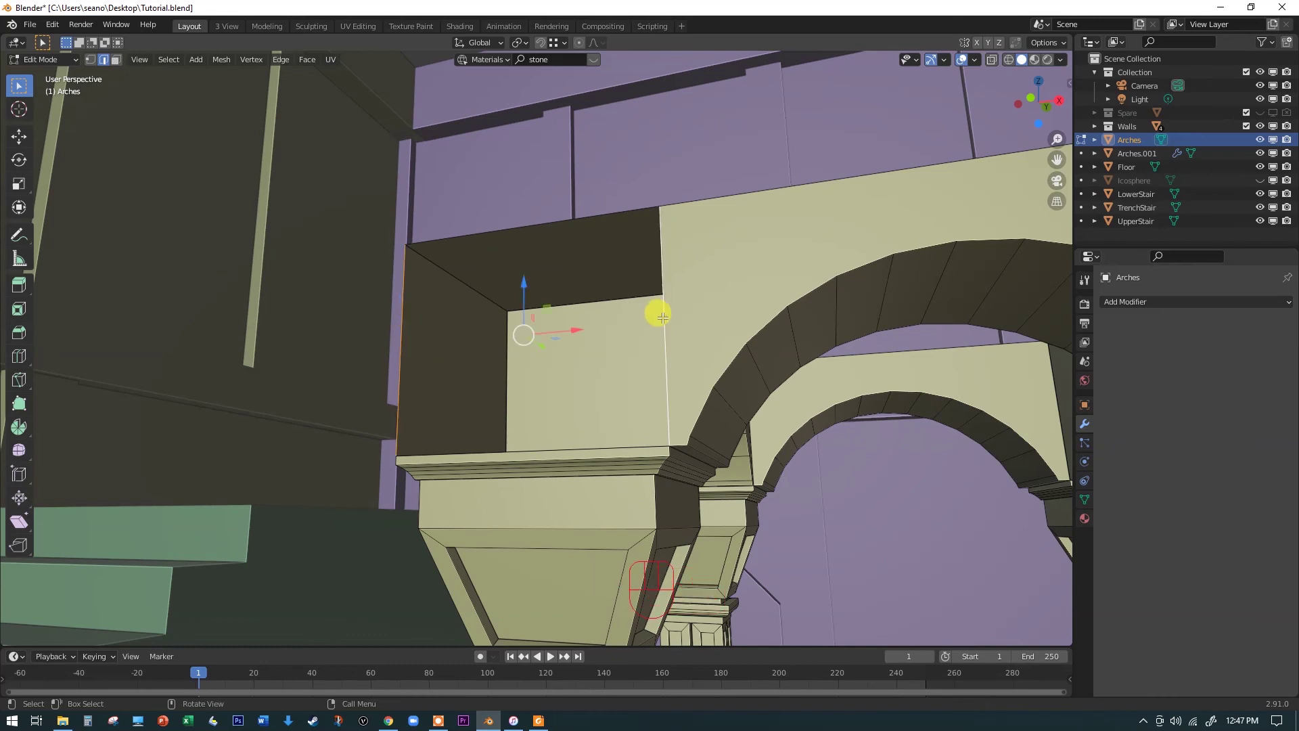
key("f")
scroll(662, 316, "down", 4)
middle_click_drag(607, 295, 488, 264)
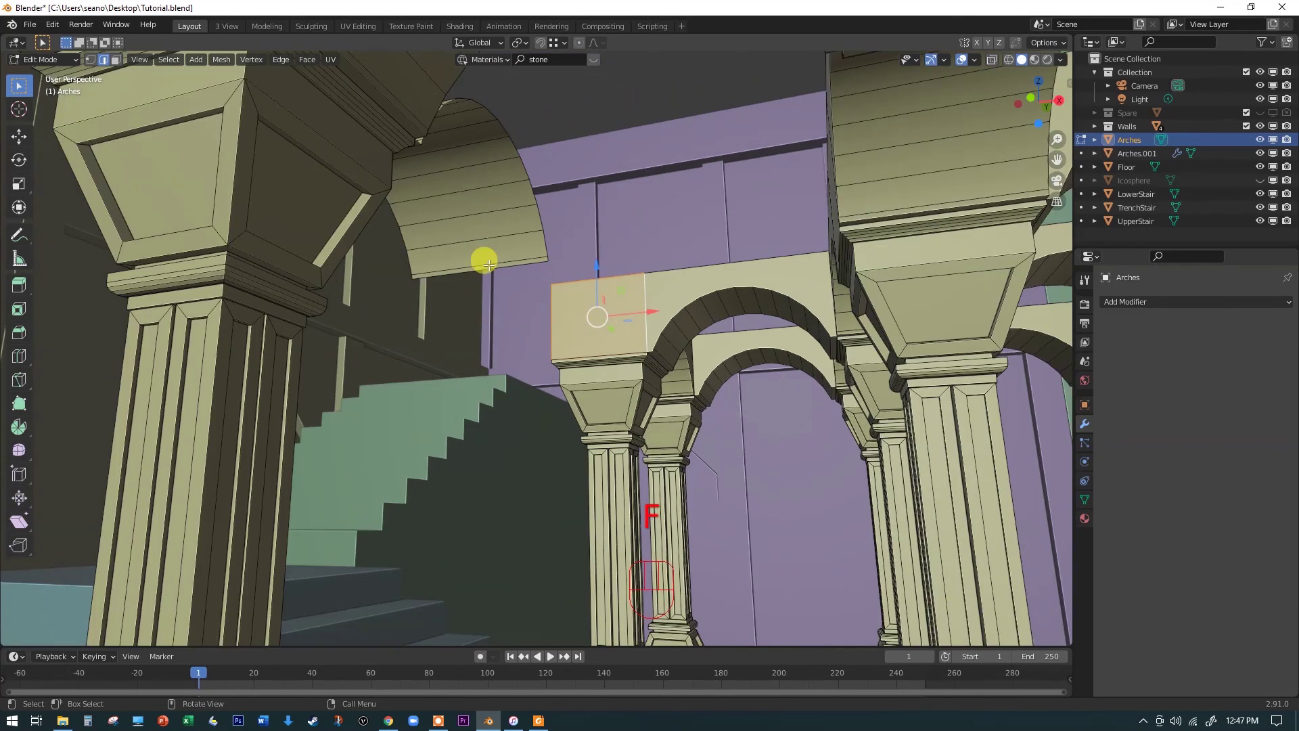
scroll(476, 238, "up", 4)
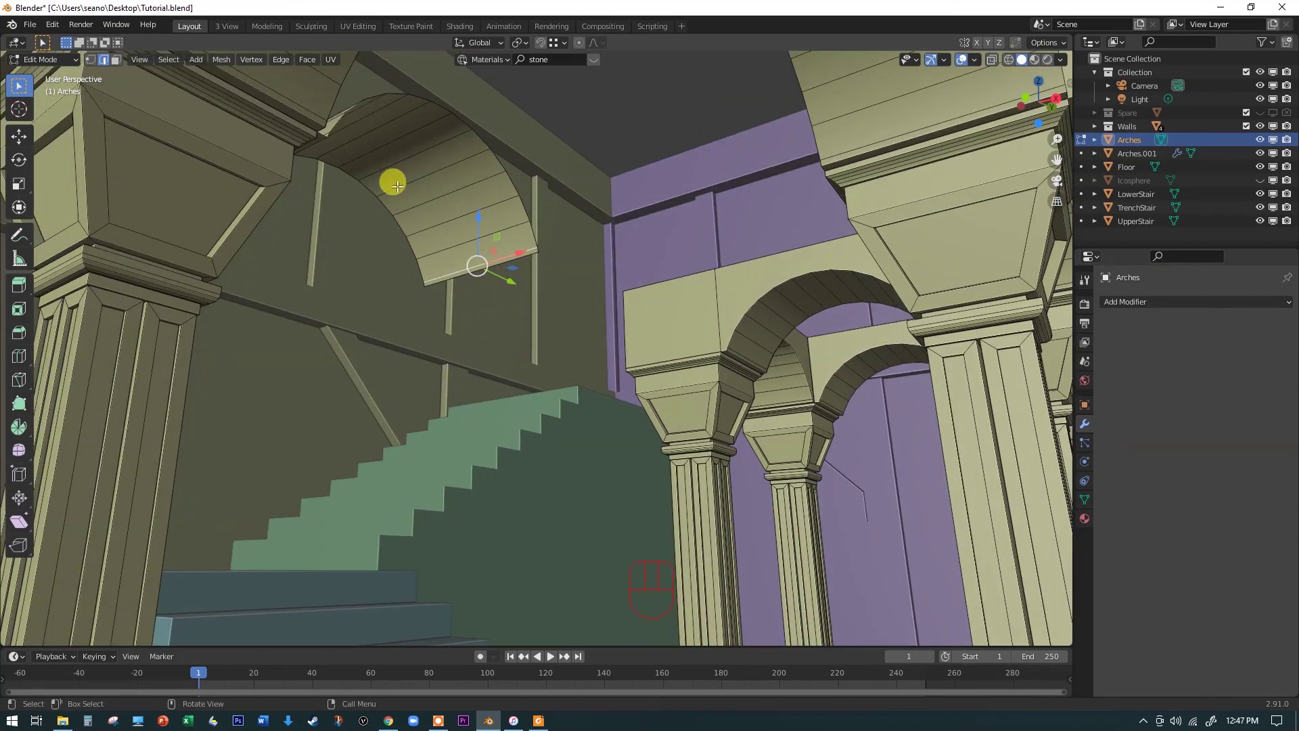
scroll(337, 166, "up", 2)
scroll(338, 165, "down", 1)
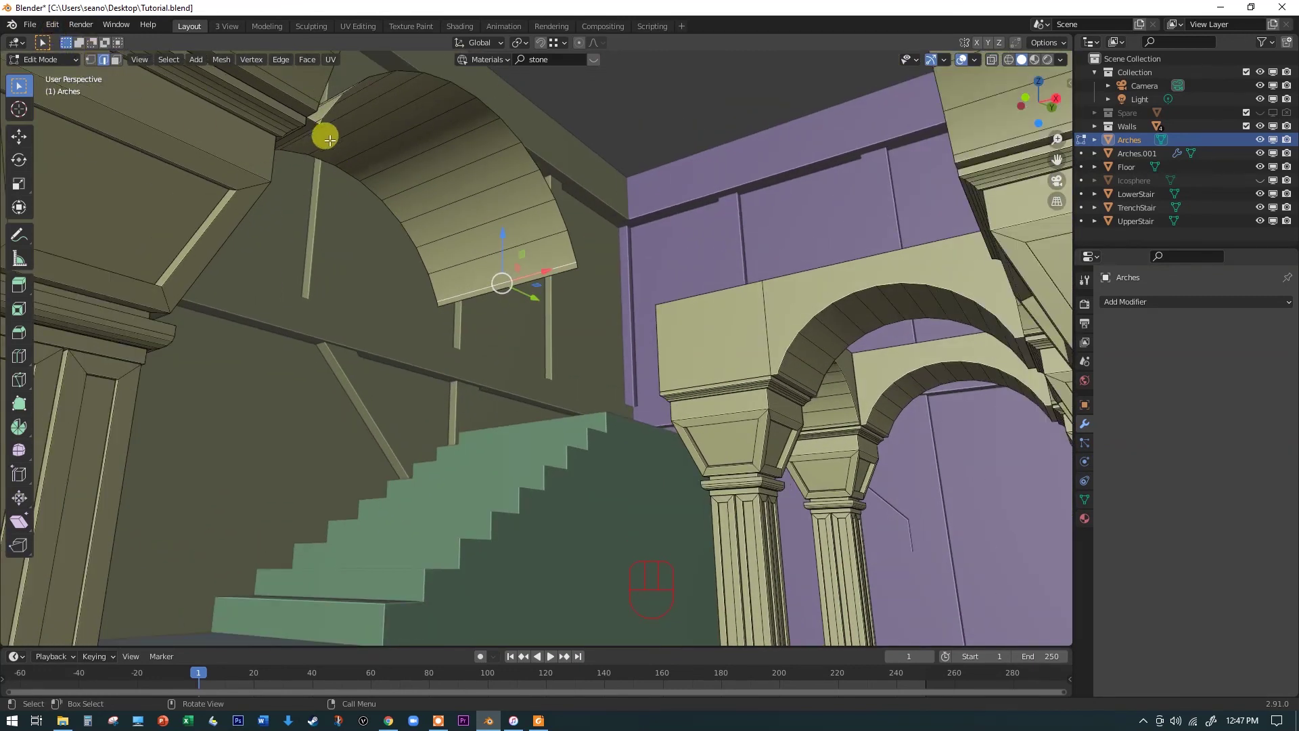
Delete the leftover upper-left vault faces and view the hall through the scene camera.
left_click(115, 59)
left_click(307, 126)
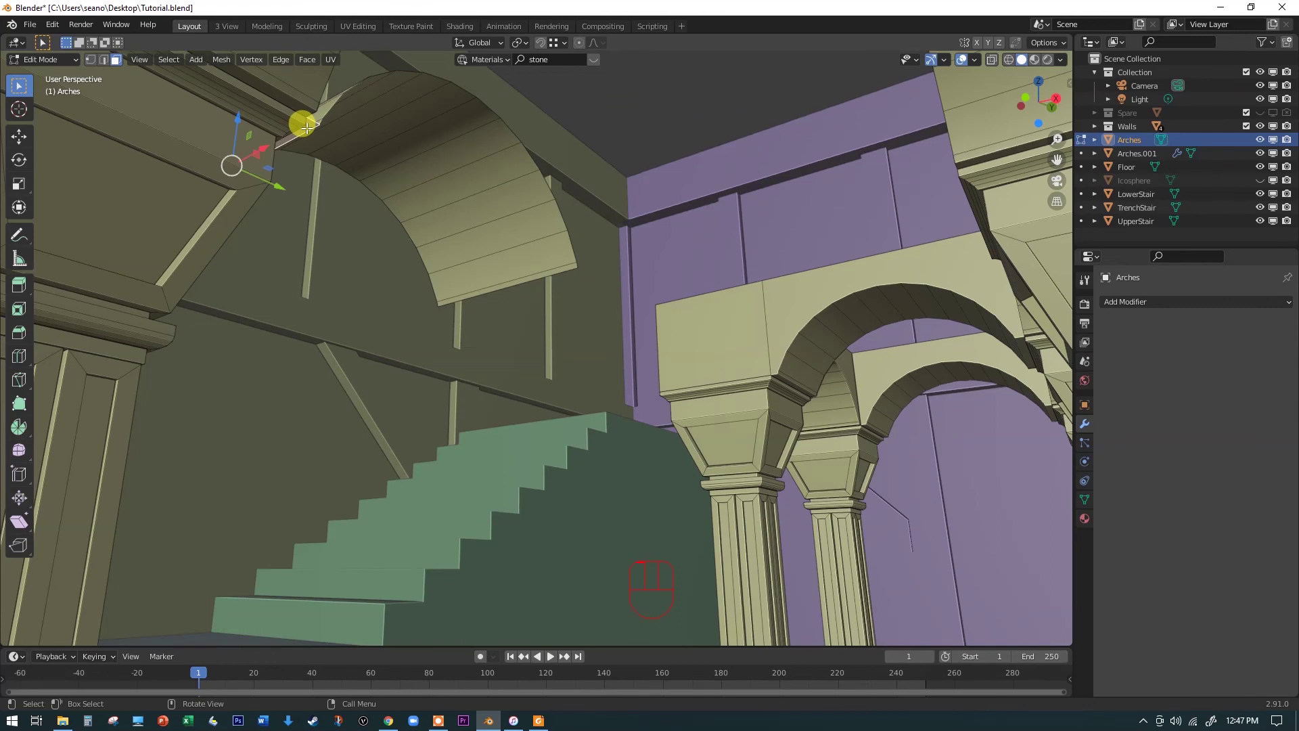
left_click(501, 288, "ctrl")
key("Delete")
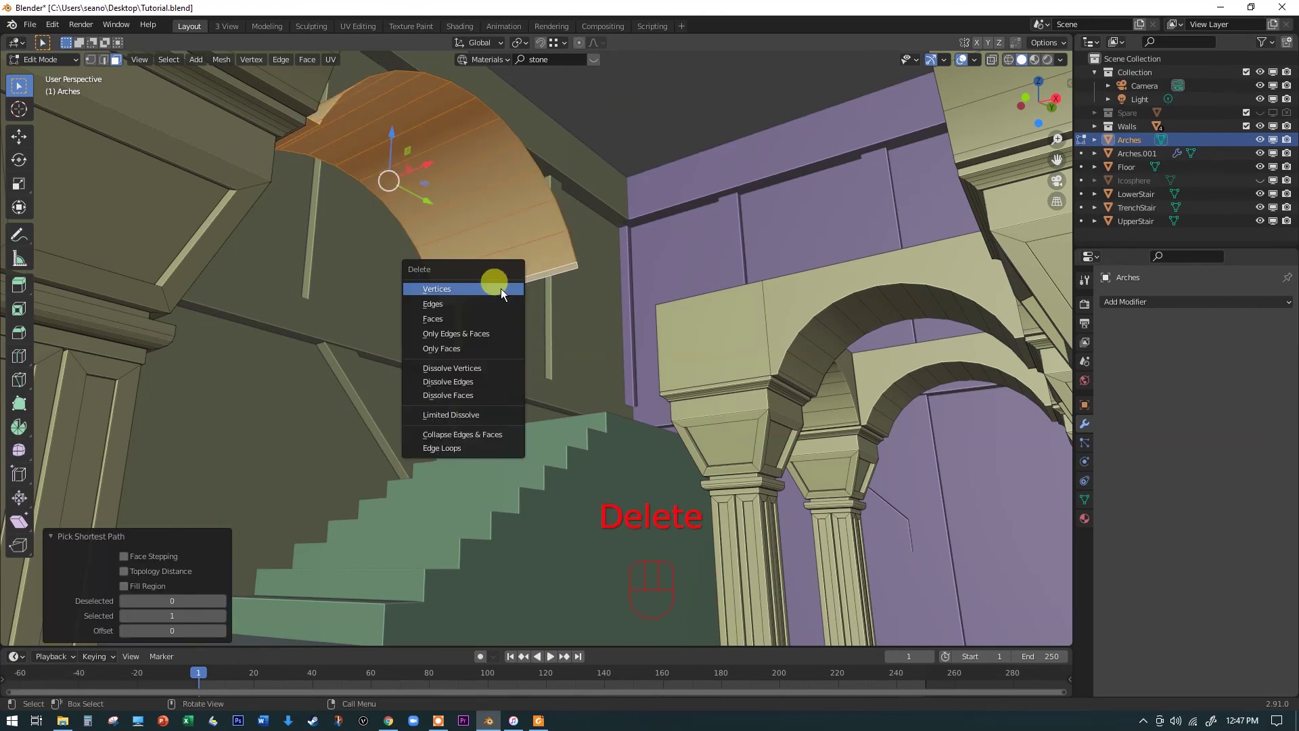
left_click(500, 288)
key("KP_0")
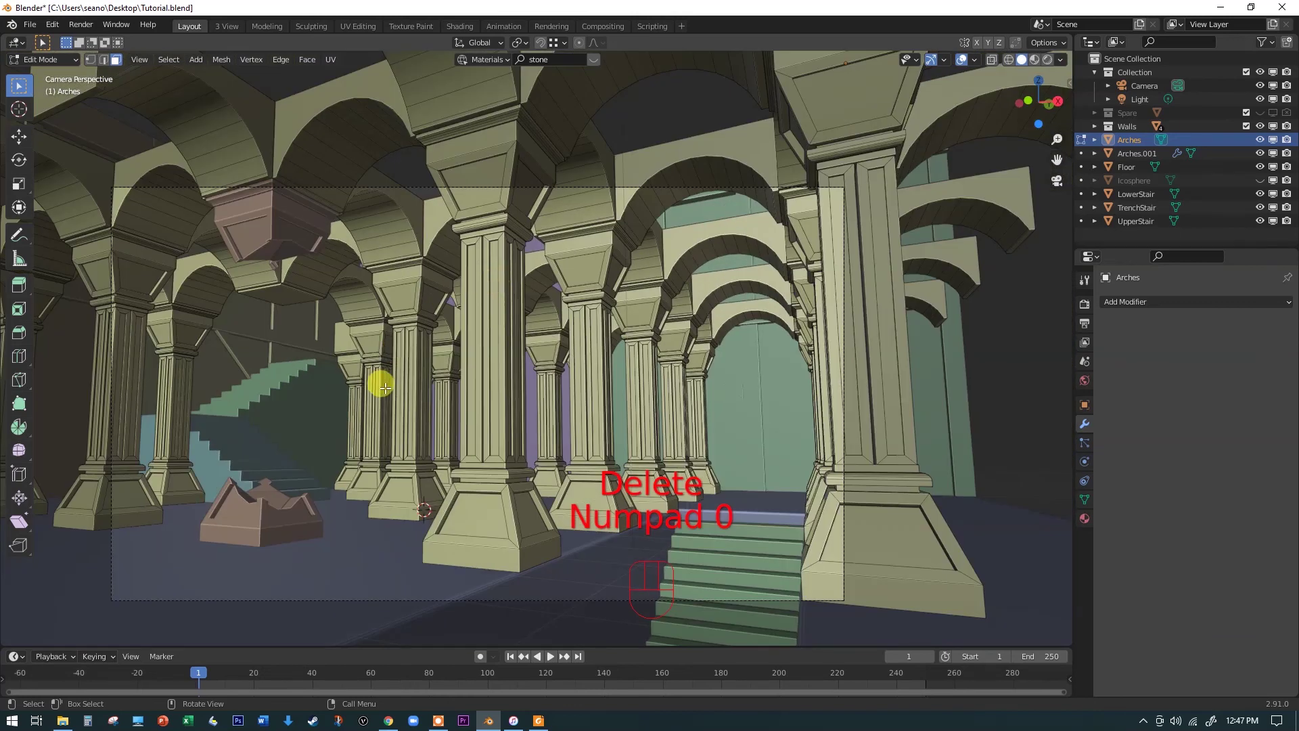